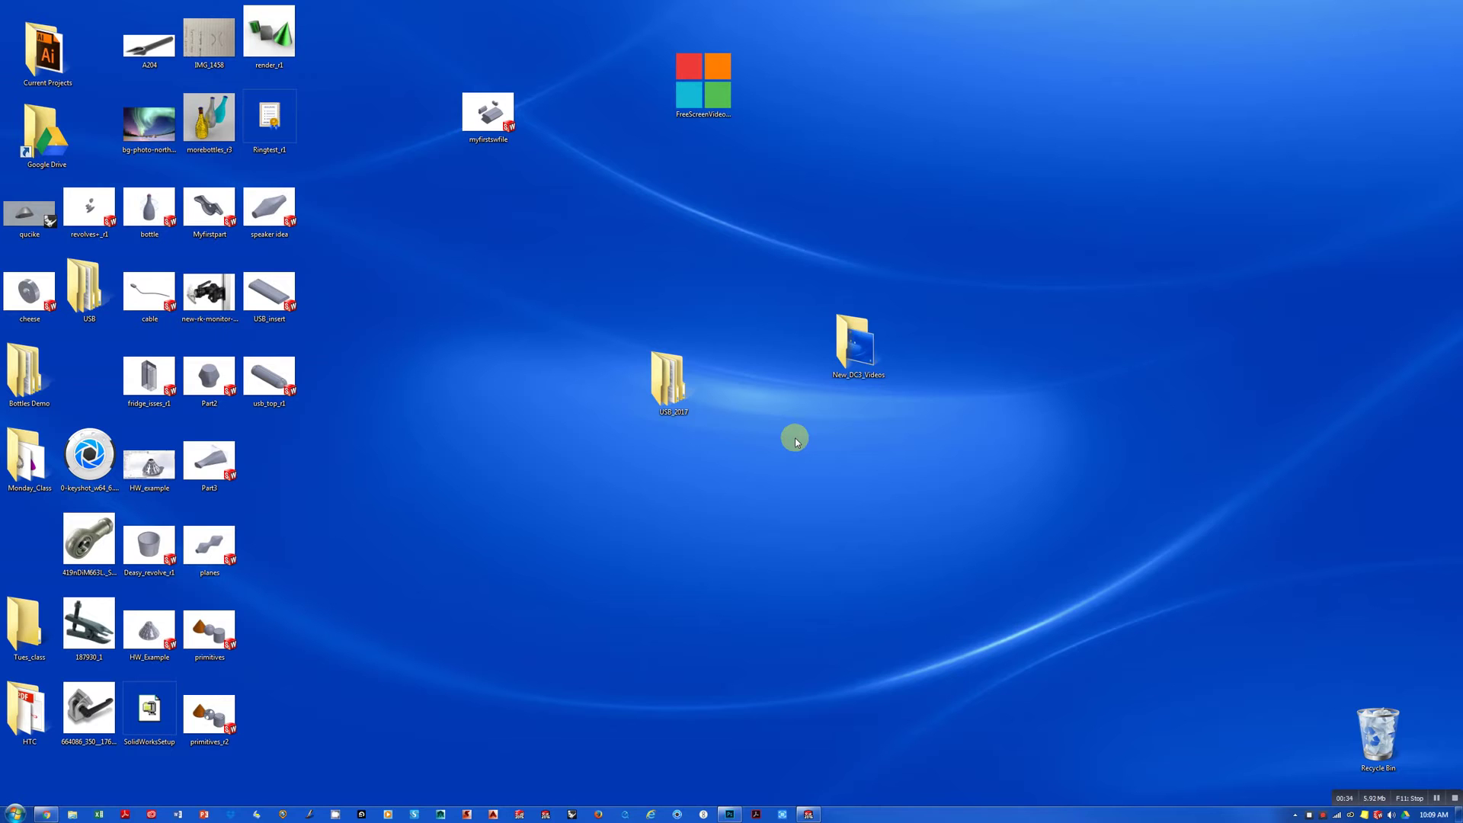
# Open the "USB pics" email with the photo attachments in Gmail and reduce the browser window to uncover the desktop
pyautogui.click(47, 814)
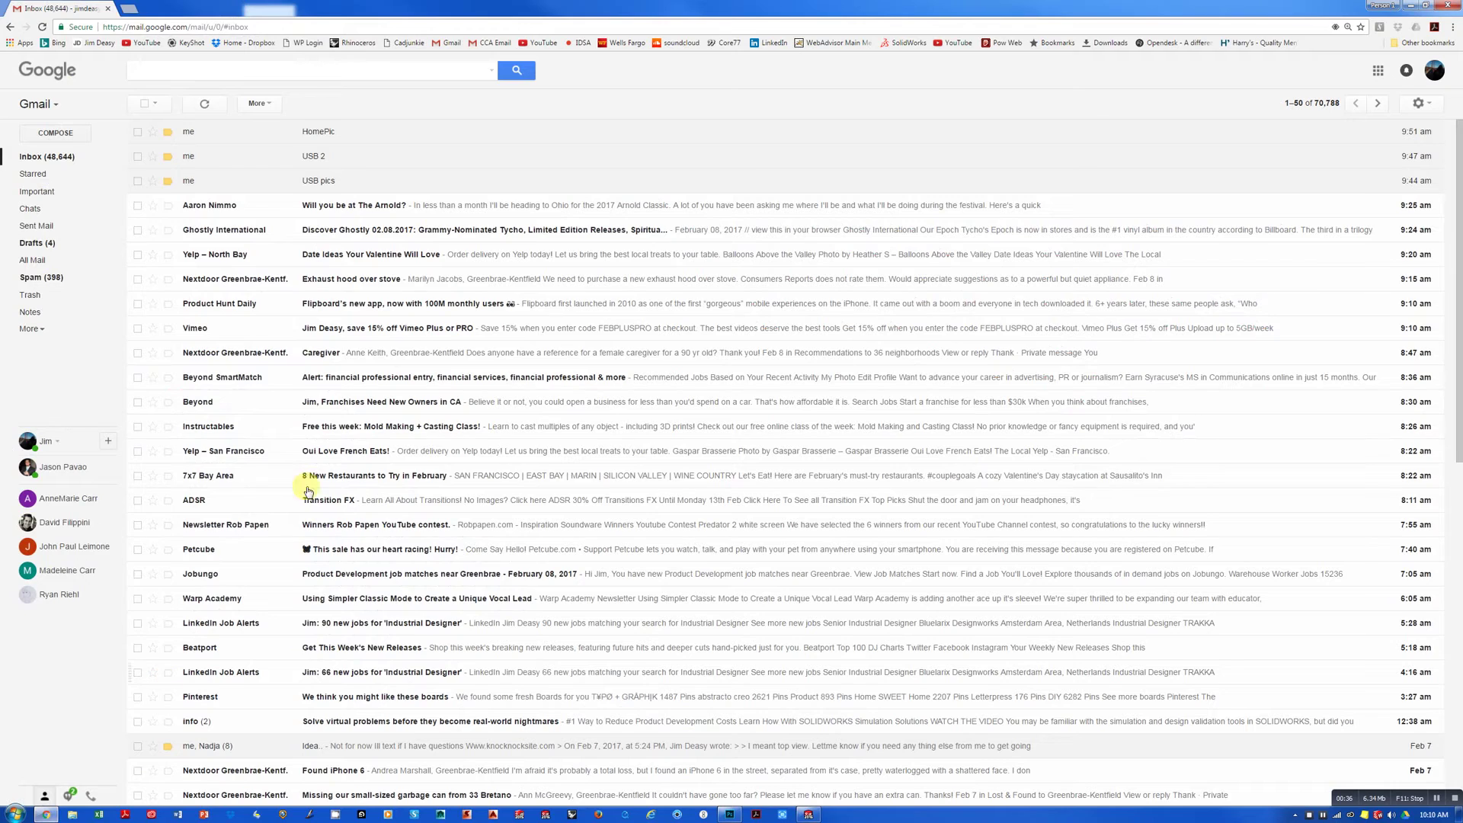
pyautogui.click(317, 183)
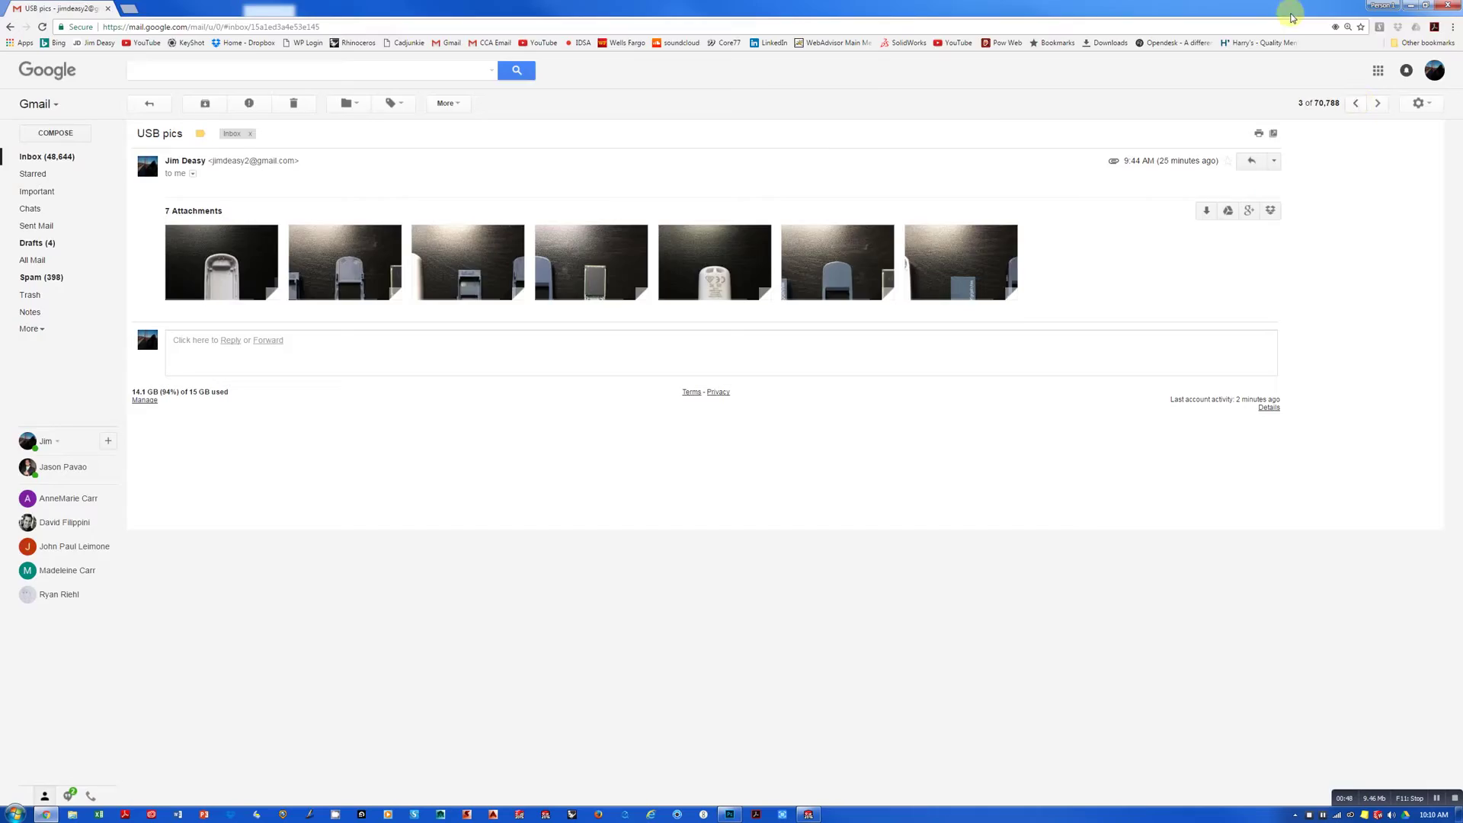
pyautogui.doubleClick(1291, 17)
# Move the USB_2017 folder to a clear area of the desktop and open it
pyautogui.click(673, 390)
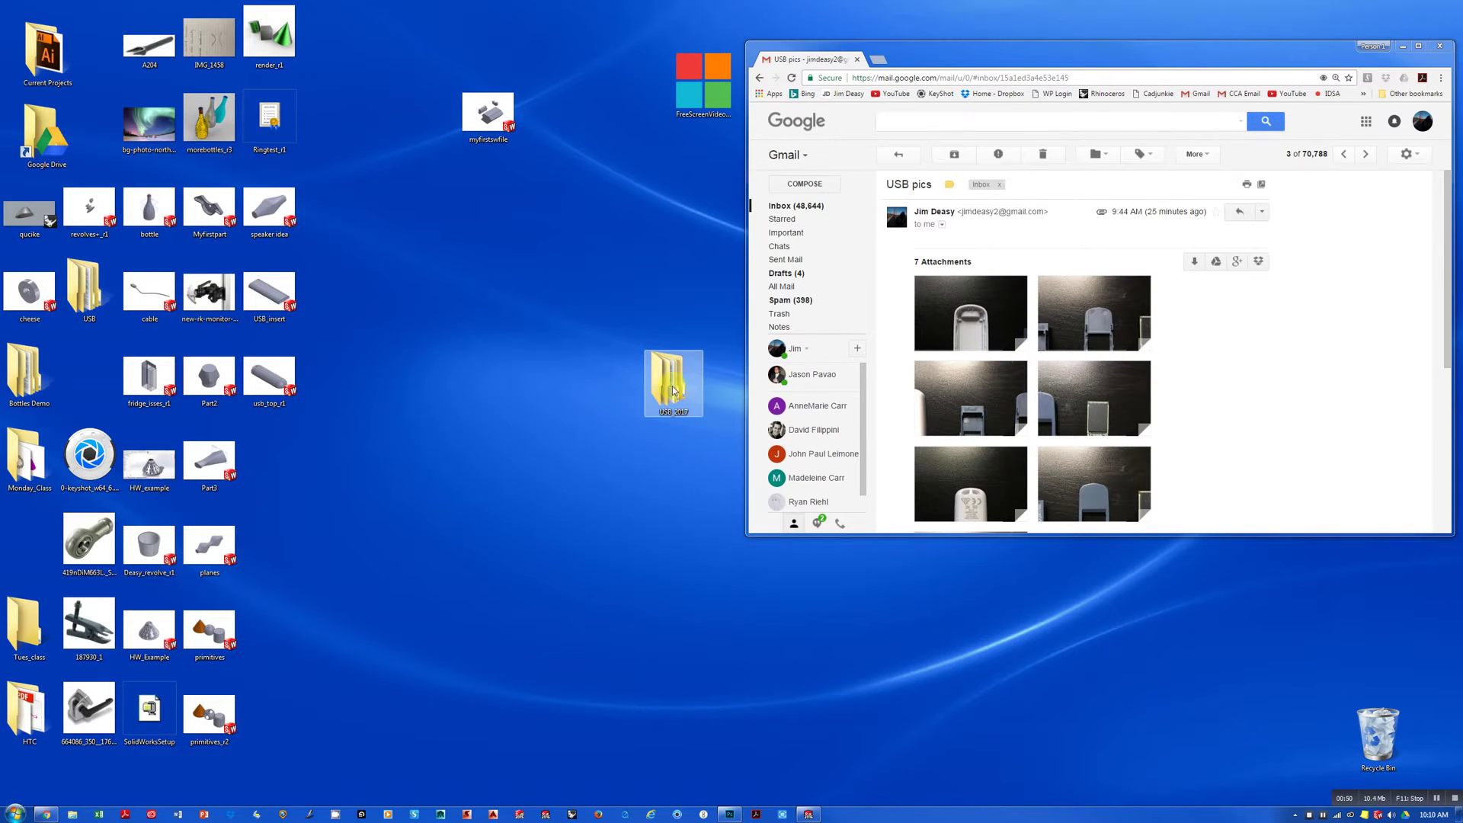
pyautogui.moveTo(673, 390); pyautogui.dragTo(503, 467)
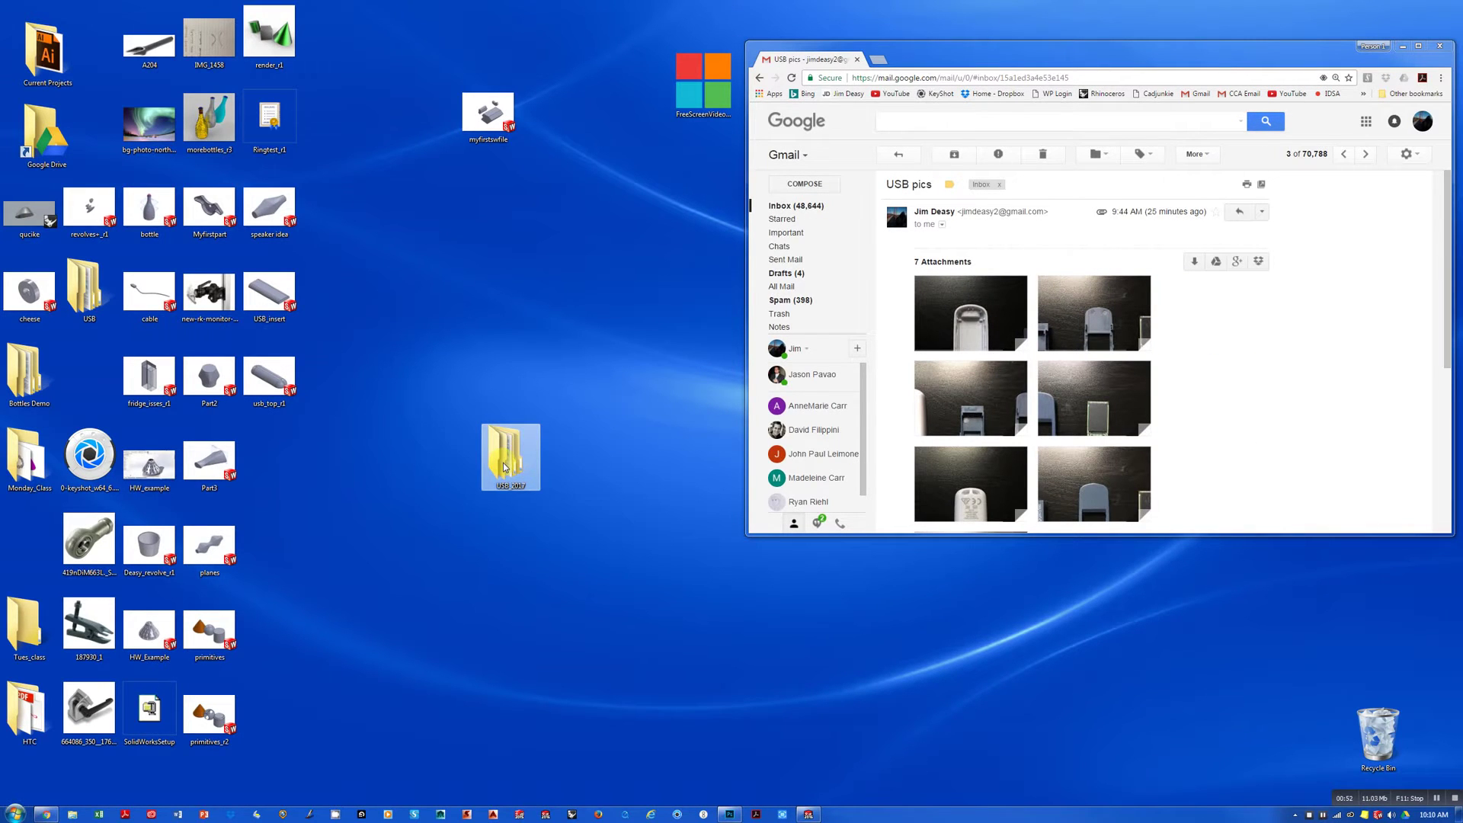
pyautogui.doubleClick(504, 467)
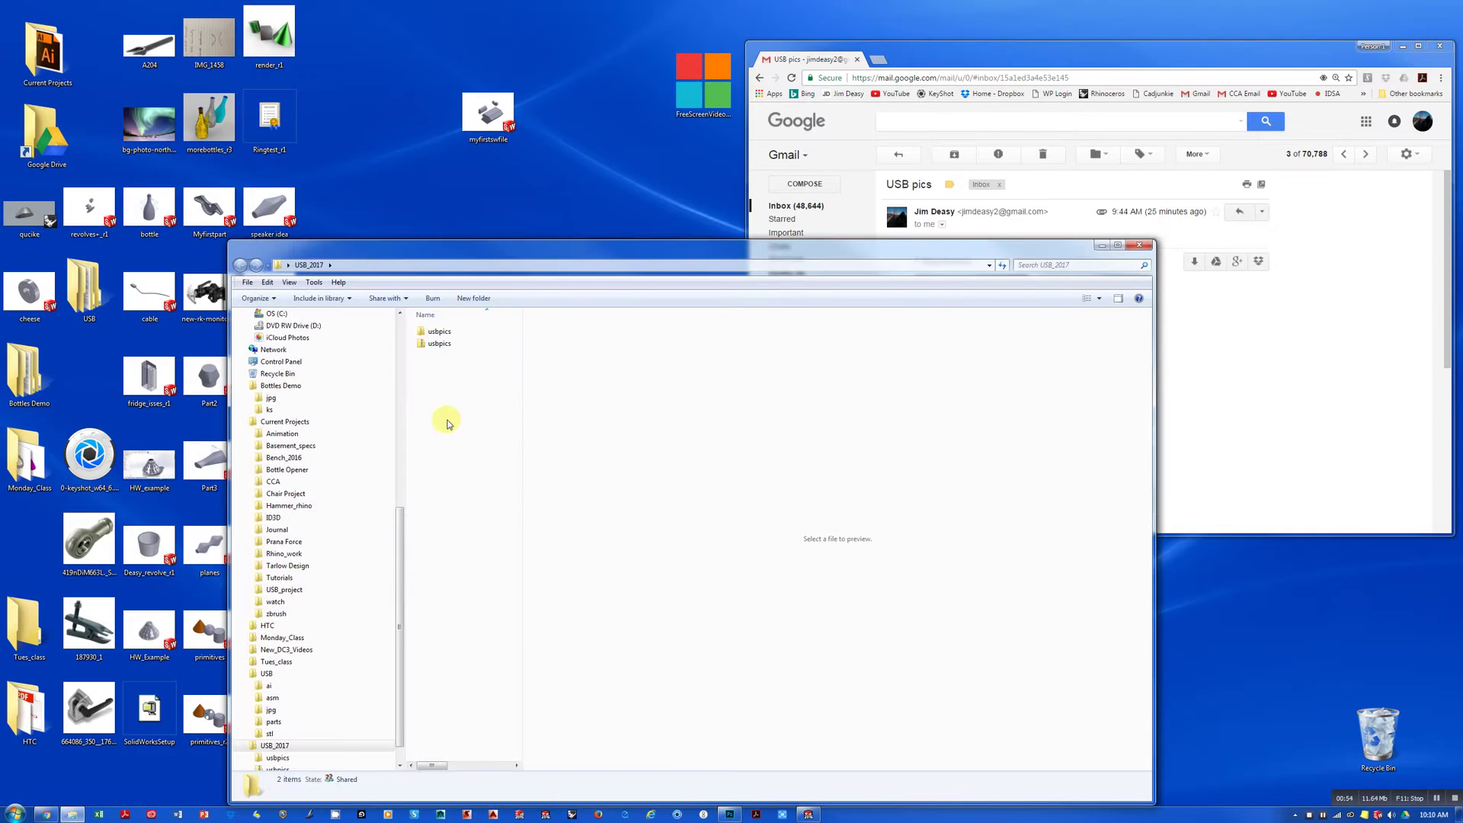
pyautogui.click(438, 343)
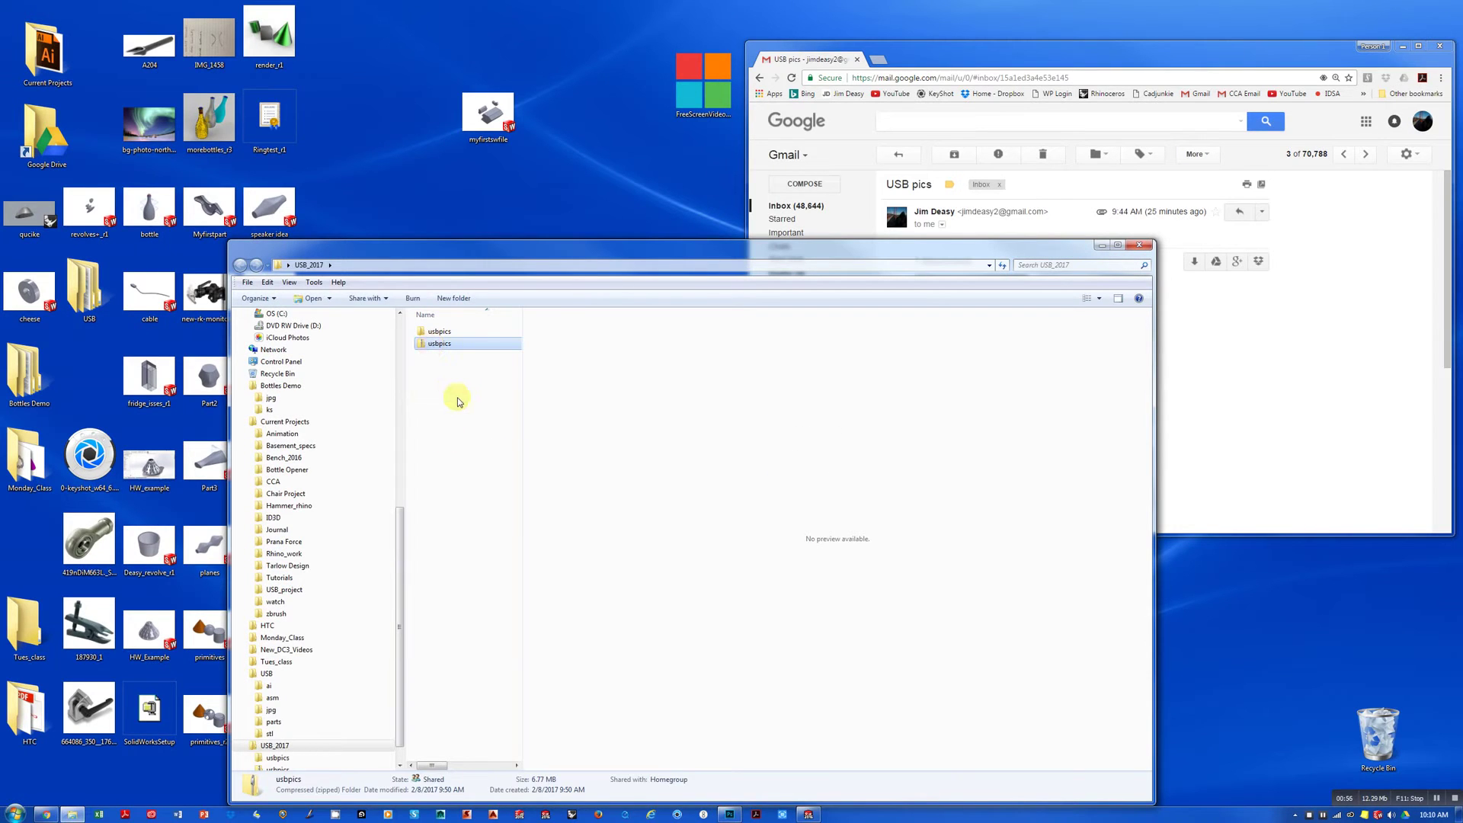
pyautogui.rightClick(437, 343)
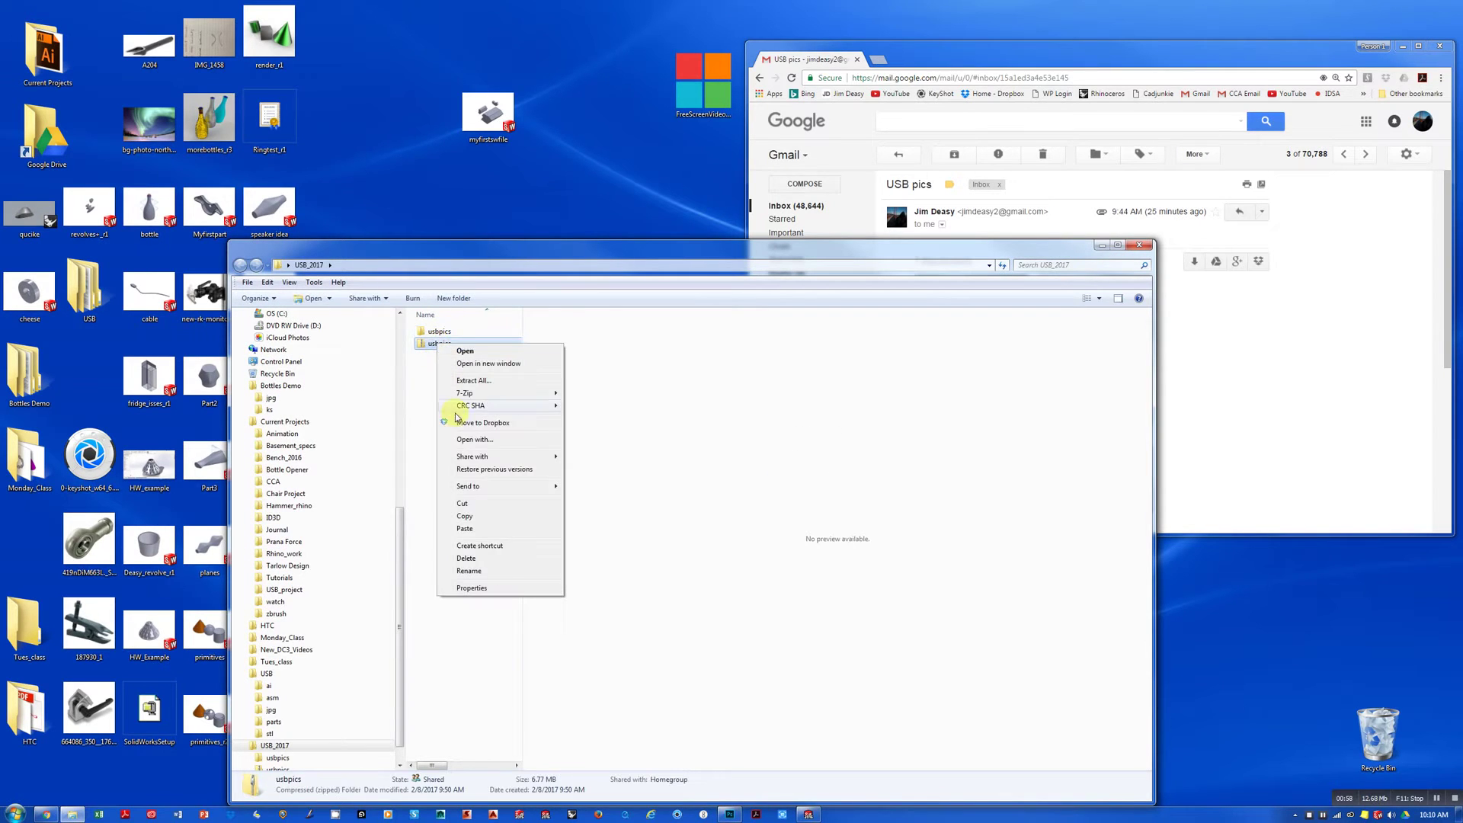
pyautogui.click(418, 382)
# Open the unzipped usbpics folder, preview image1 and move the folder window higher on the desktop
pyautogui.click(438, 334)
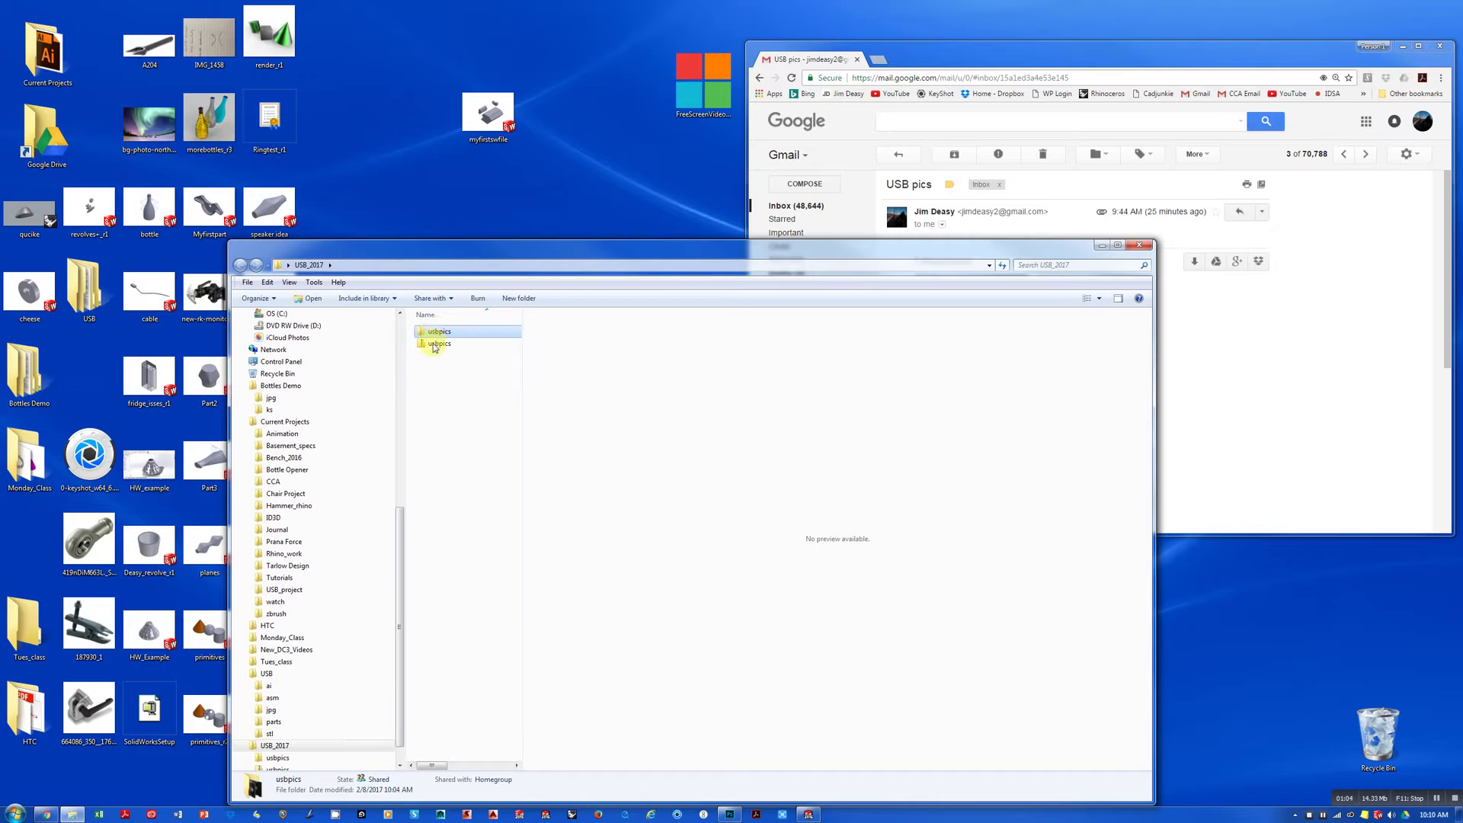
pyautogui.doubleClick(439, 333)
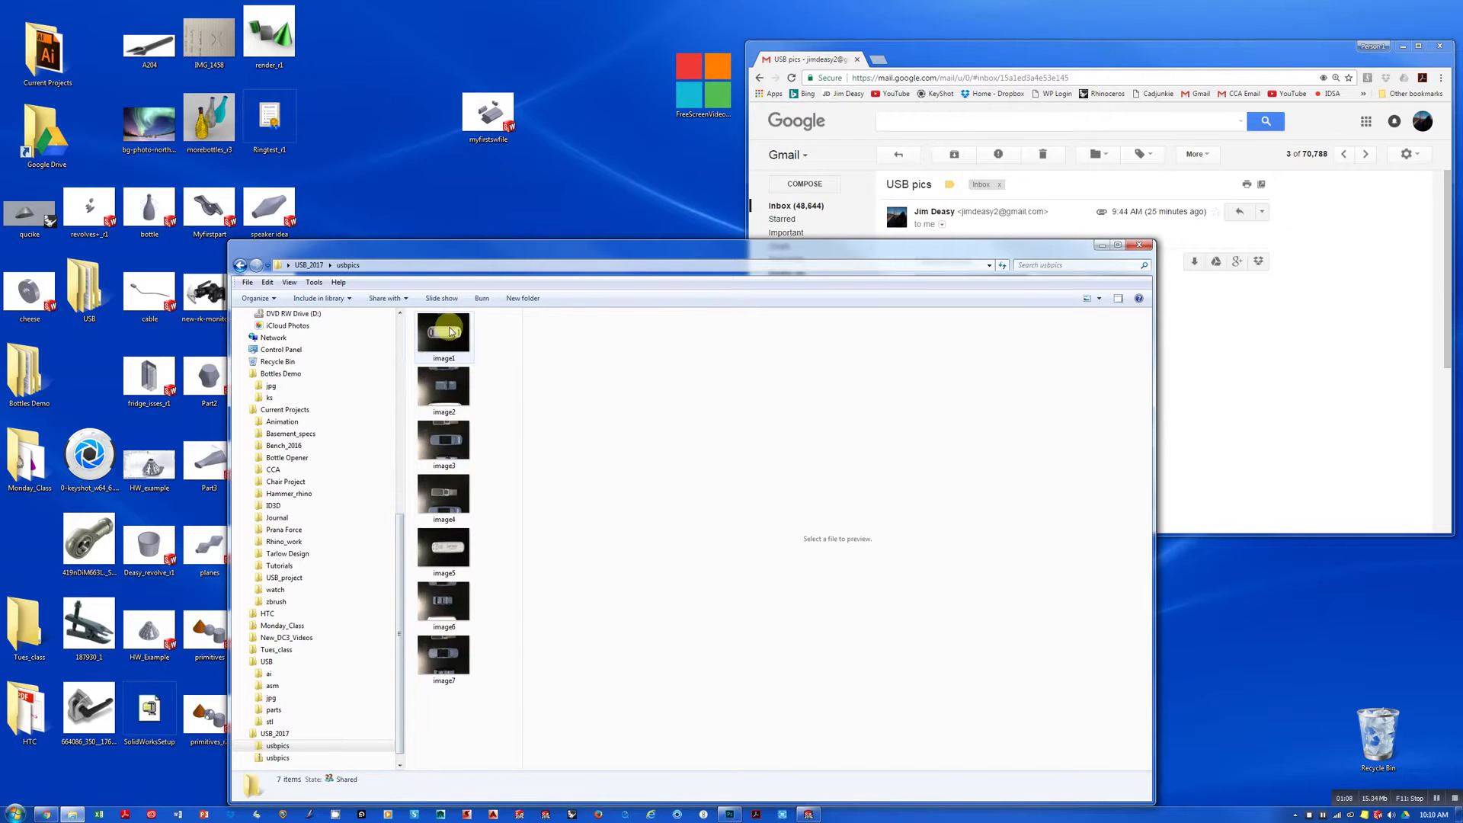
pyautogui.click(428, 347)
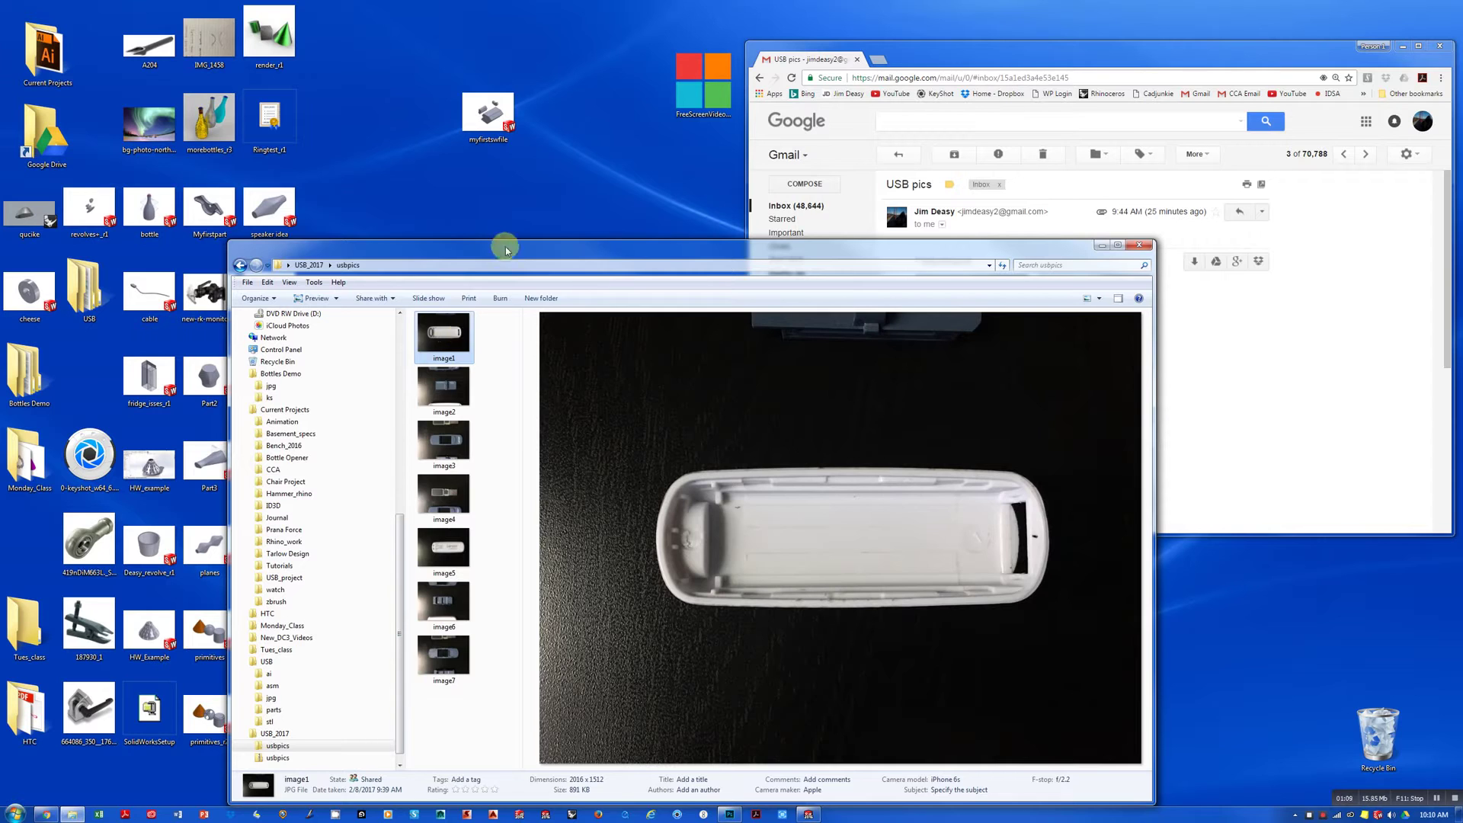
pyautogui.moveTo(505, 245); pyautogui.dragTo(490, 175)
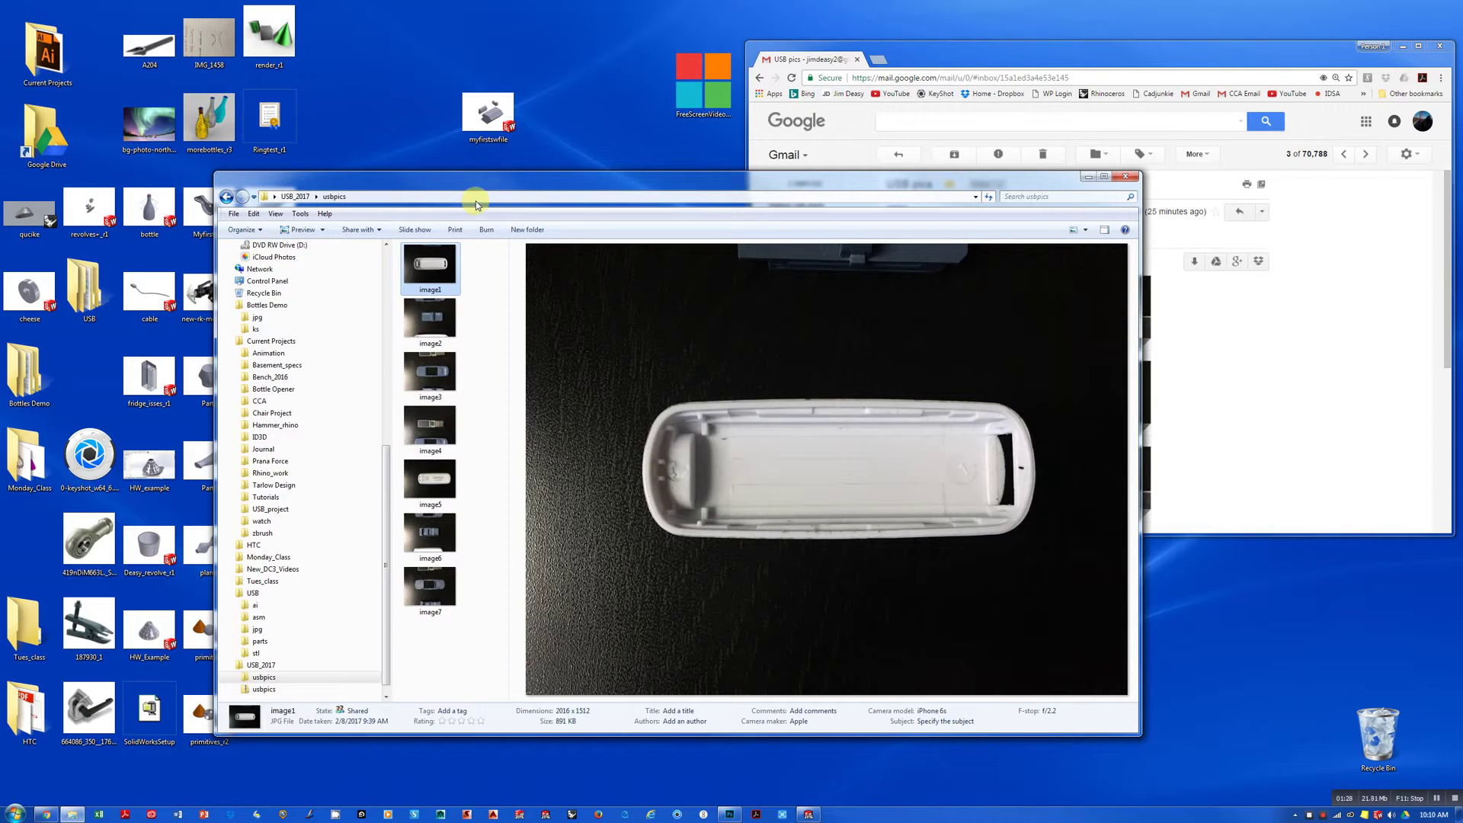
# Preview the photos image1 to image4 of the USB drive's separate parts, ending on image2
pyautogui.click(427, 318)
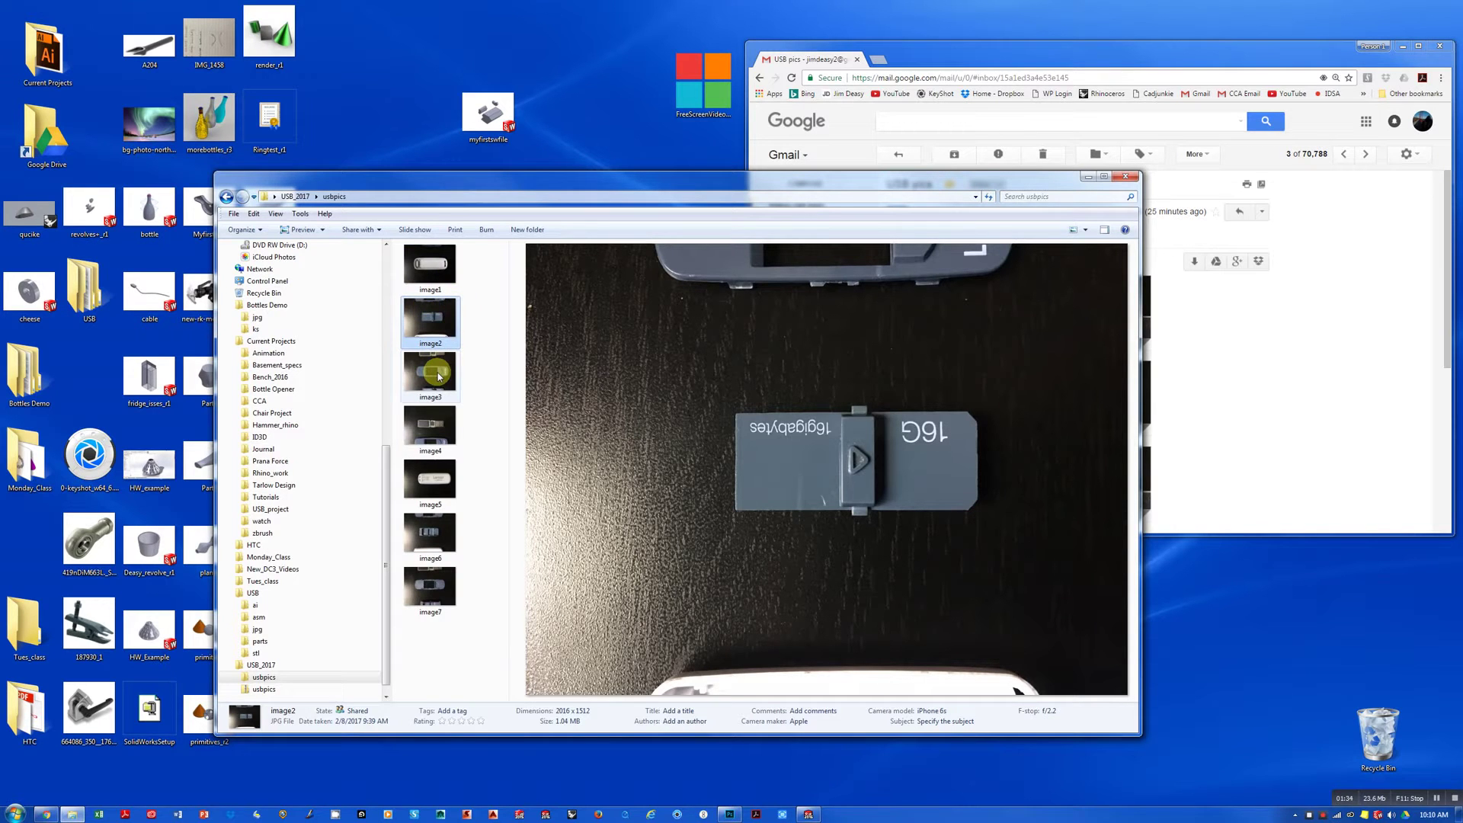
pyautogui.click(432, 263)
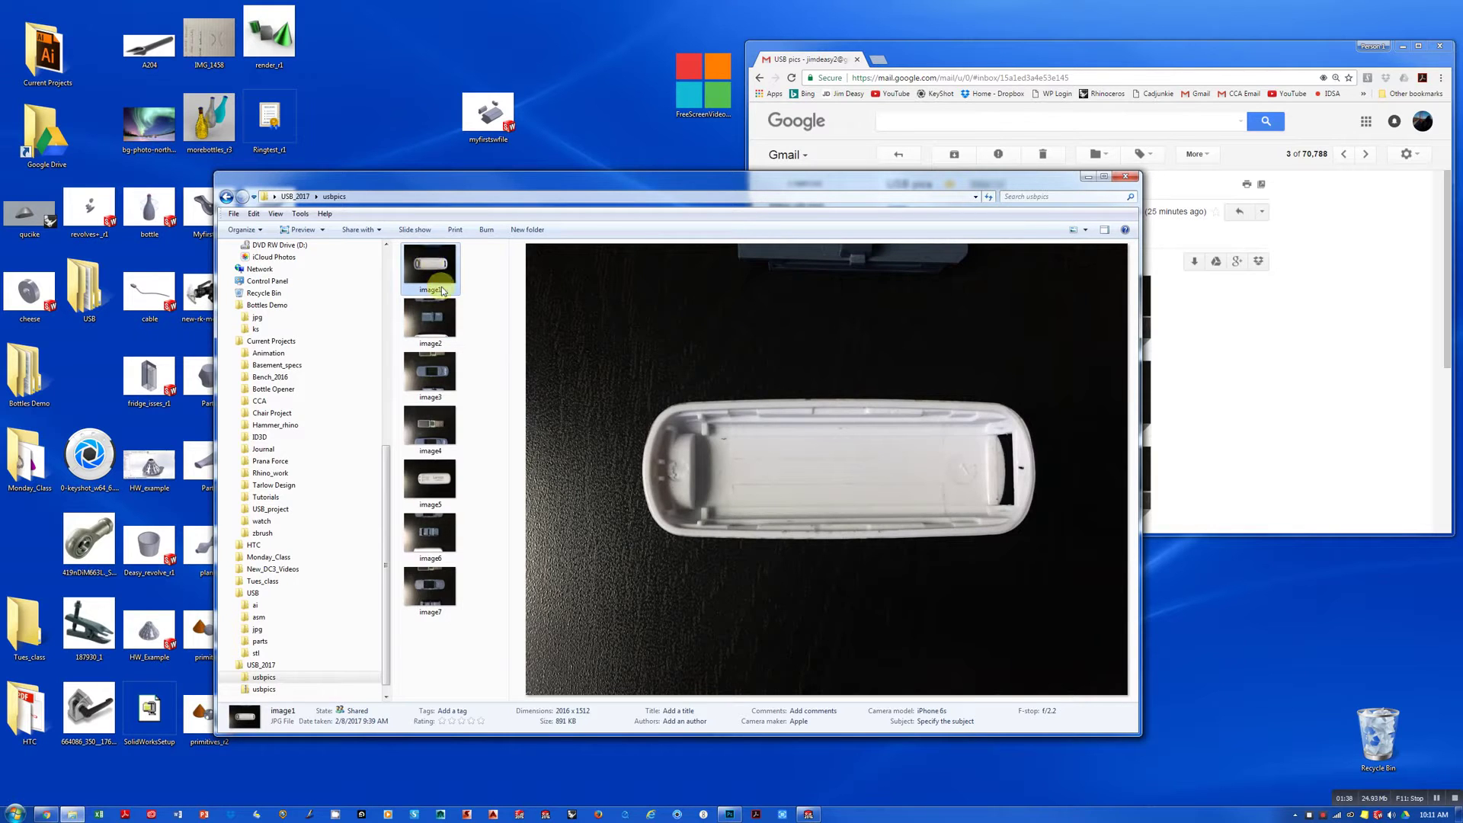
pyautogui.click(424, 321)
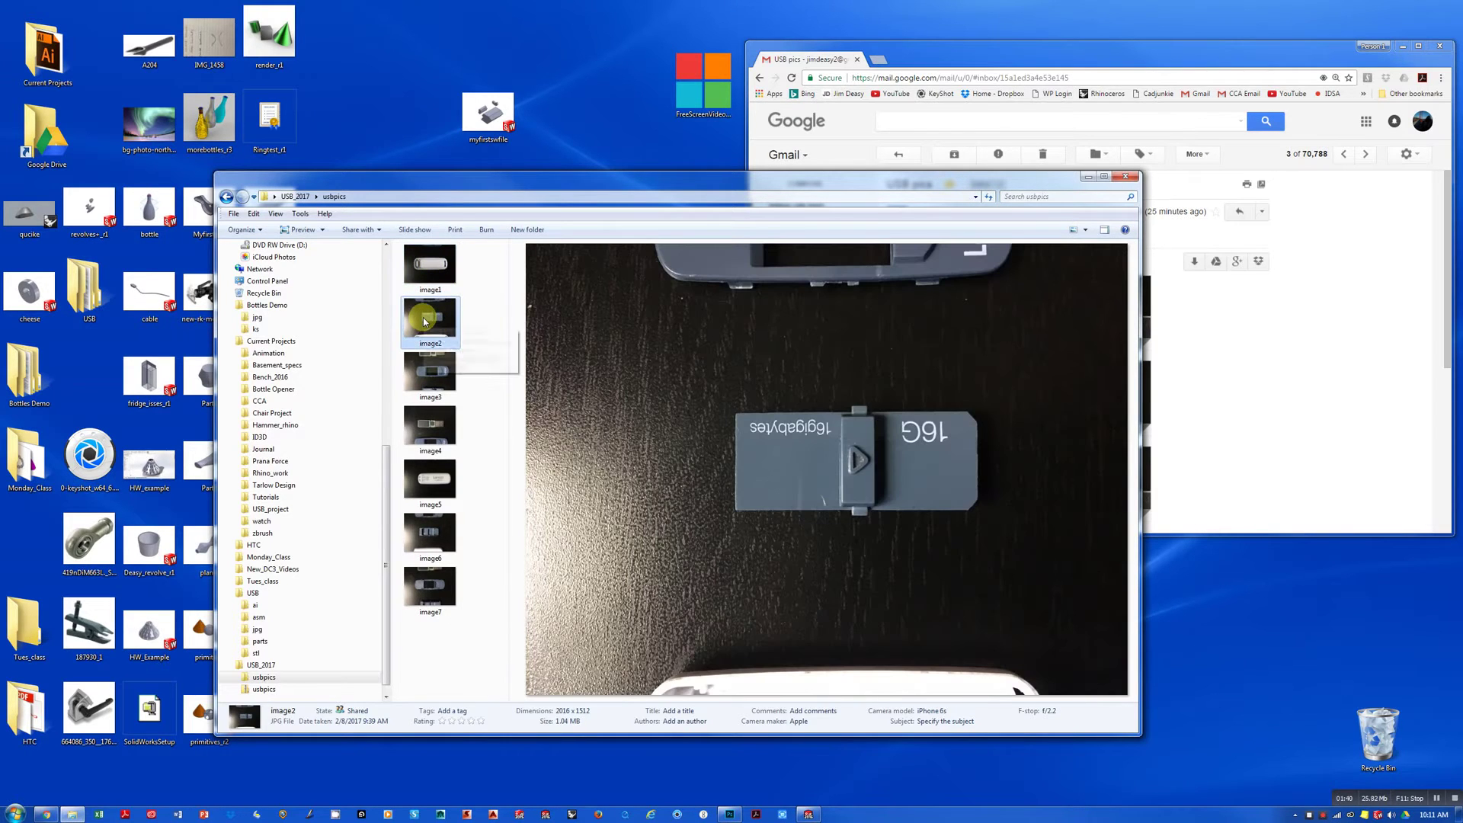
pyautogui.click(421, 381)
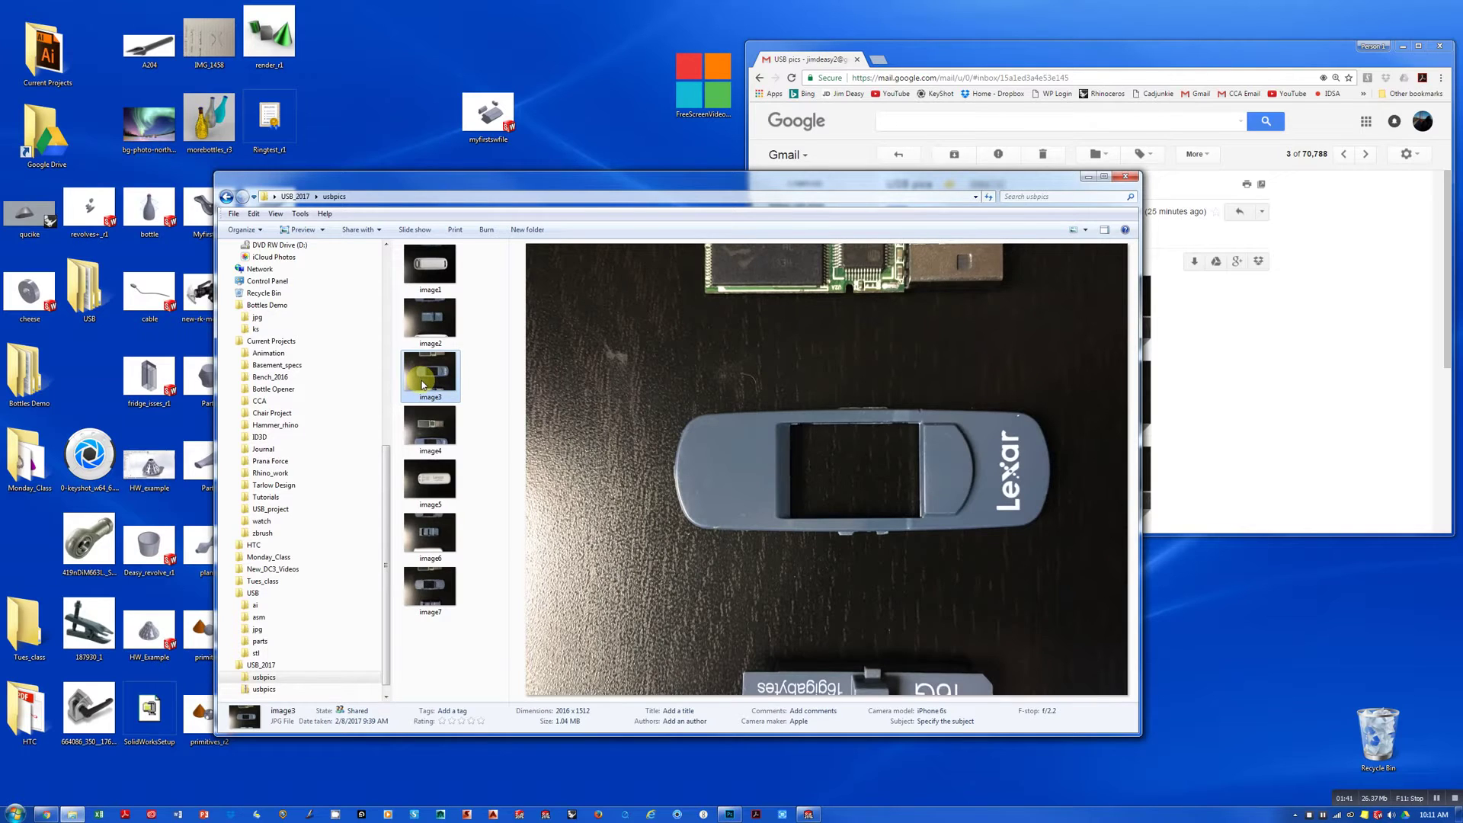
pyautogui.click(417, 429)
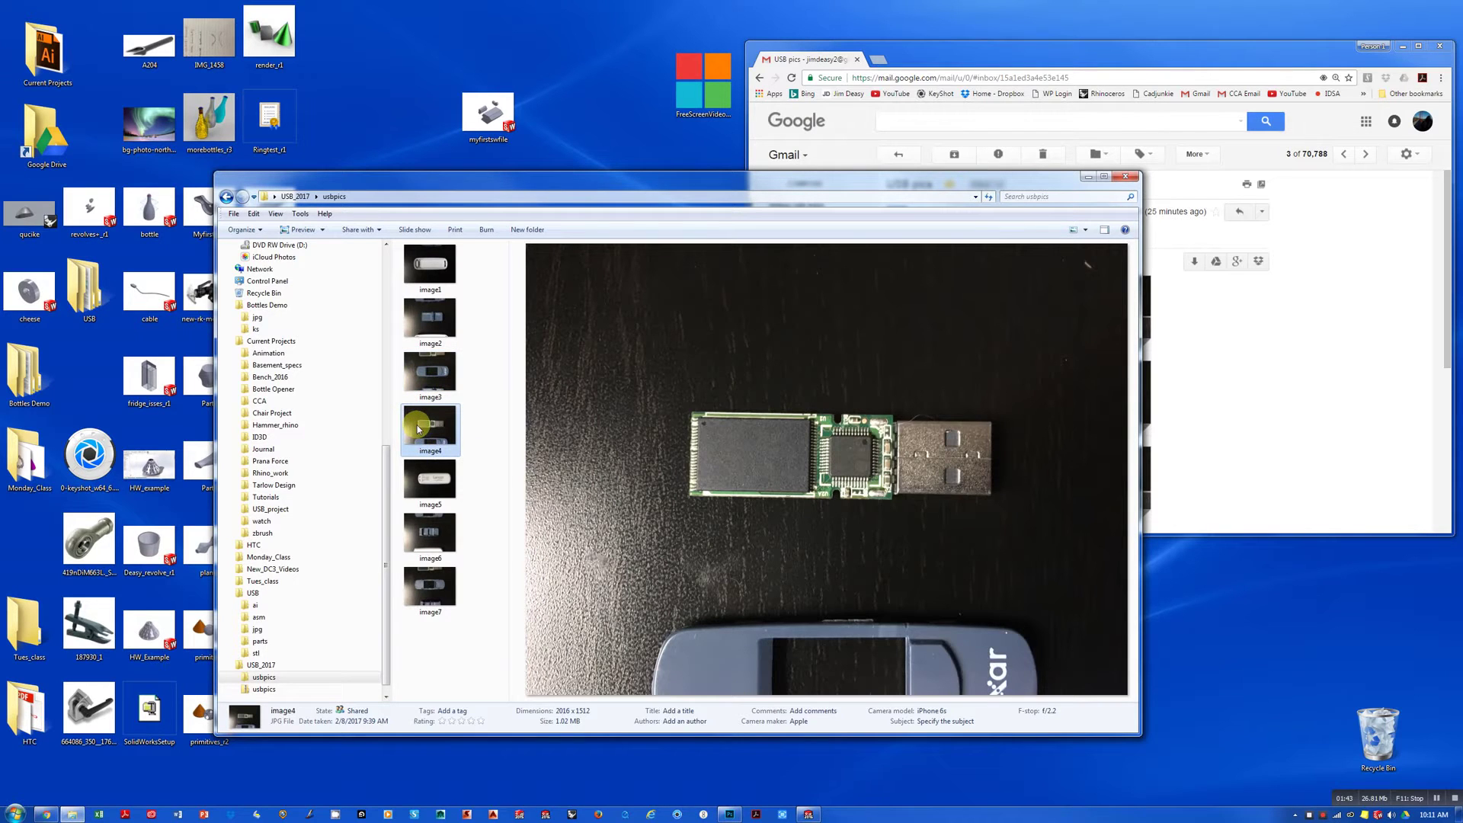
pyautogui.click(432, 328)
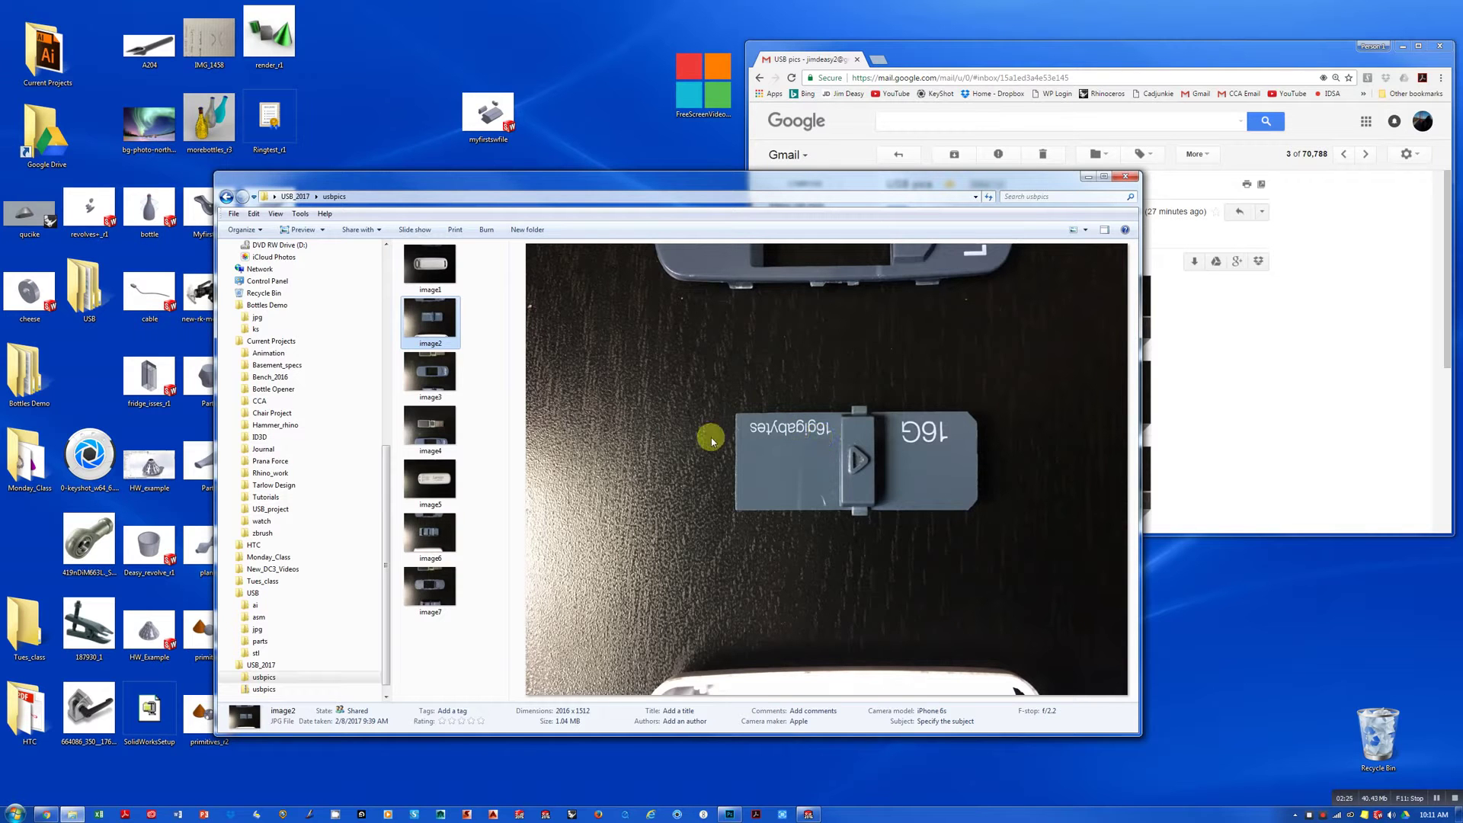
# Switch to Photoshop and open image2 from the usbpics folder inside USB_2017
pyautogui.click(727, 814)
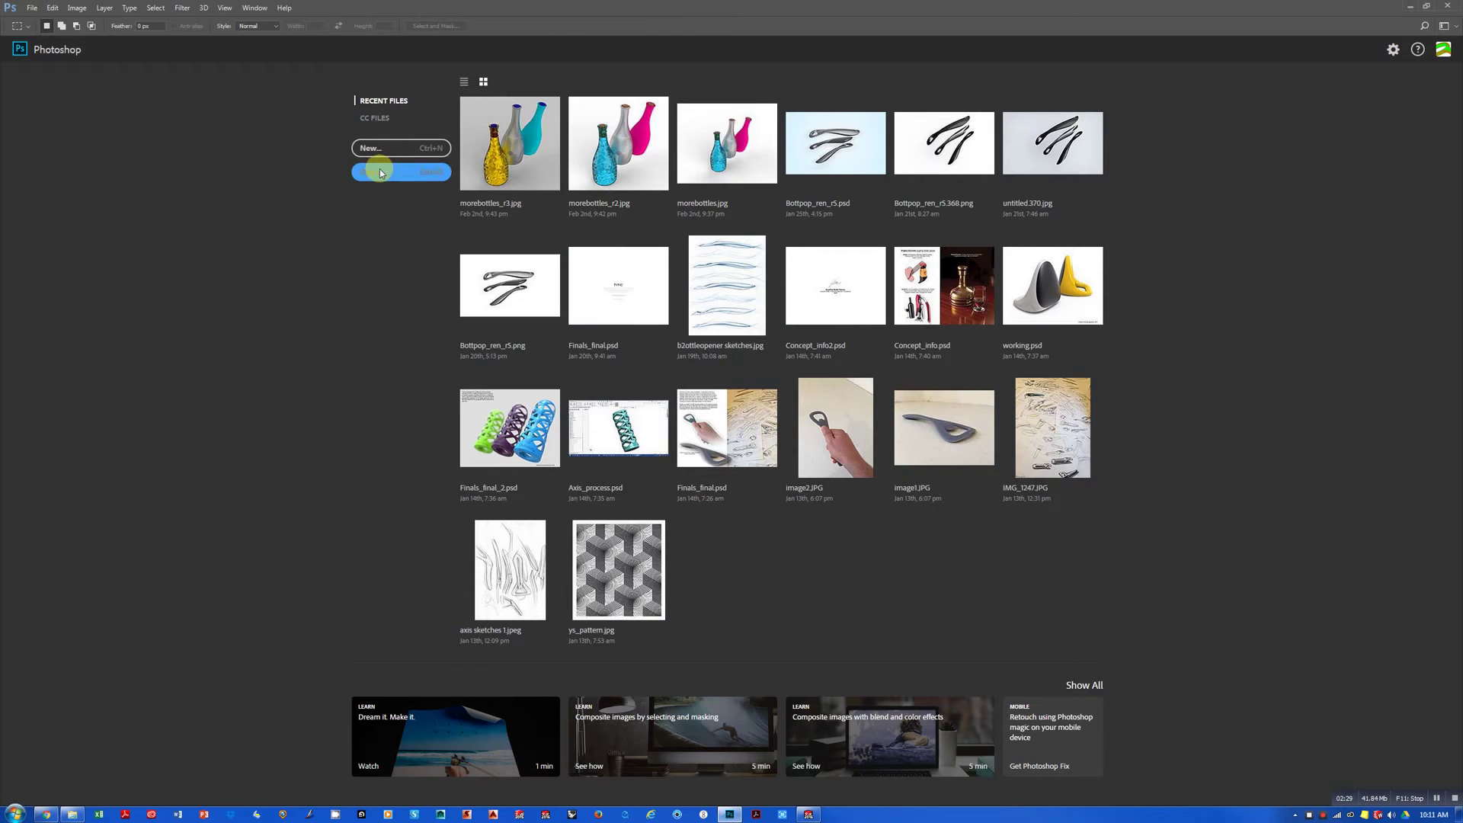
pyautogui.click(381, 173)
pyautogui.moveTo(268, 170); pyautogui.dragTo(276, 206)
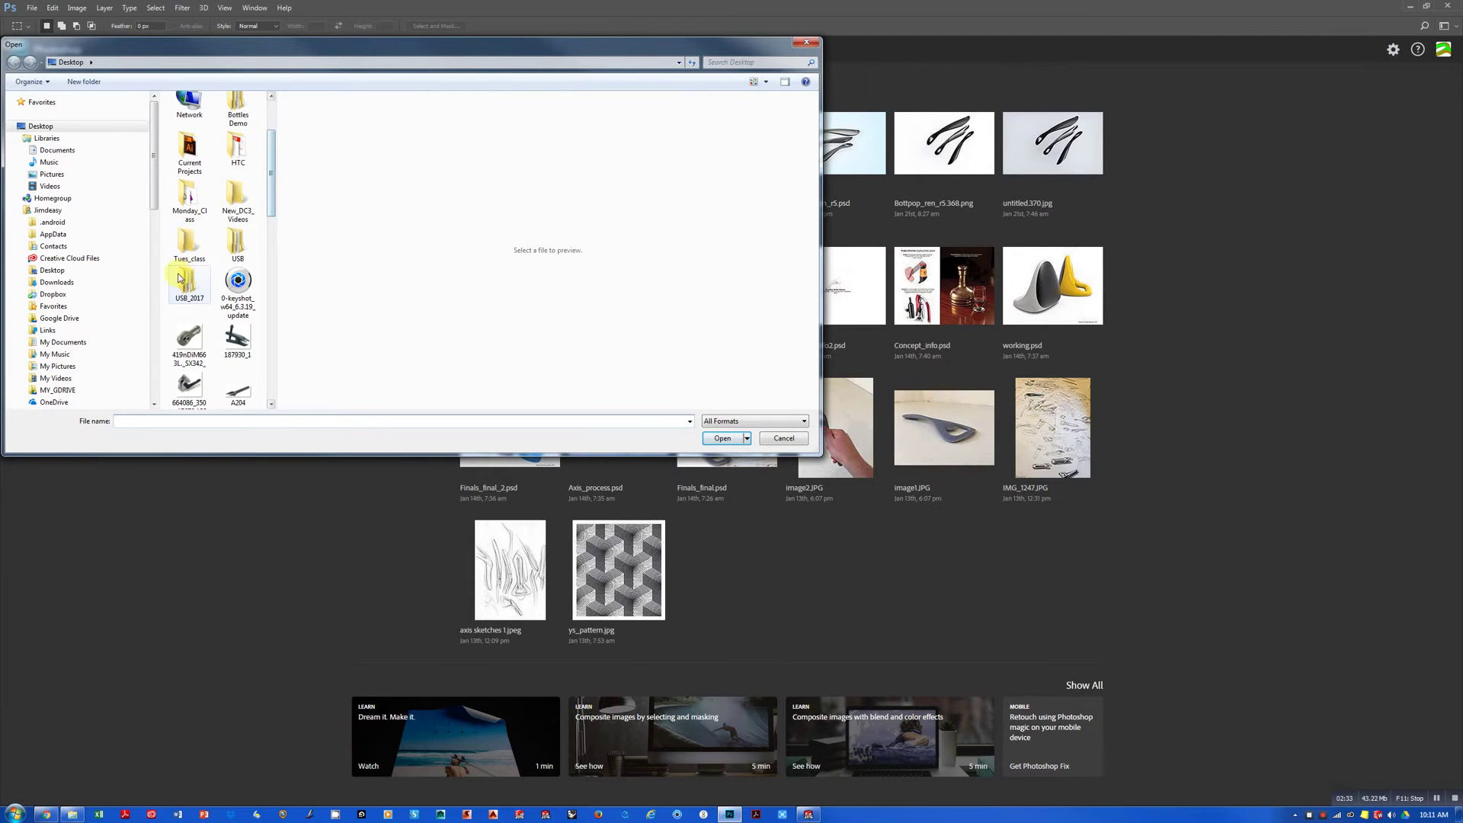
pyautogui.doubleClick(181, 281)
pyautogui.doubleClick(185, 116)
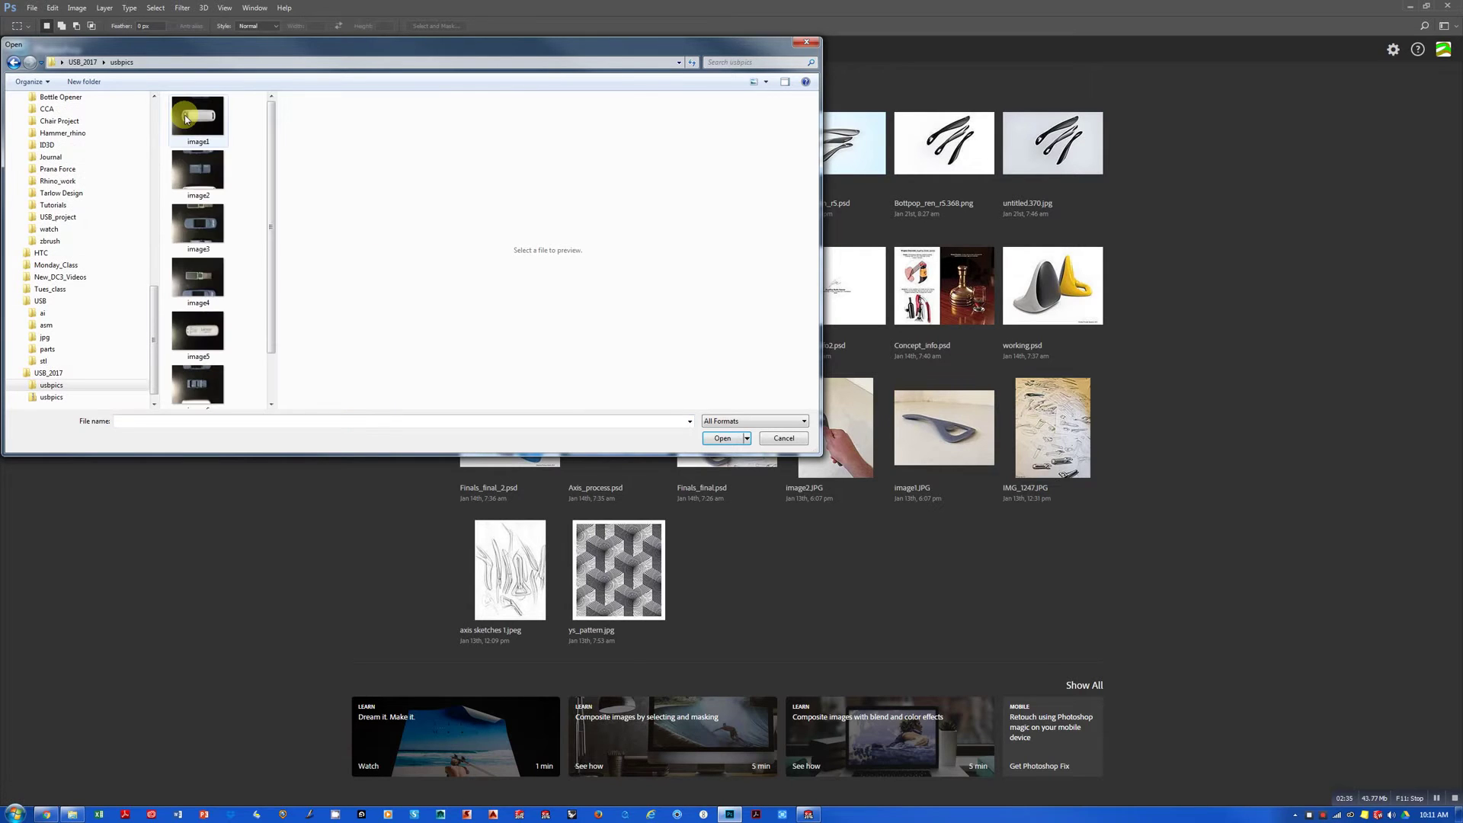
pyautogui.click(199, 175)
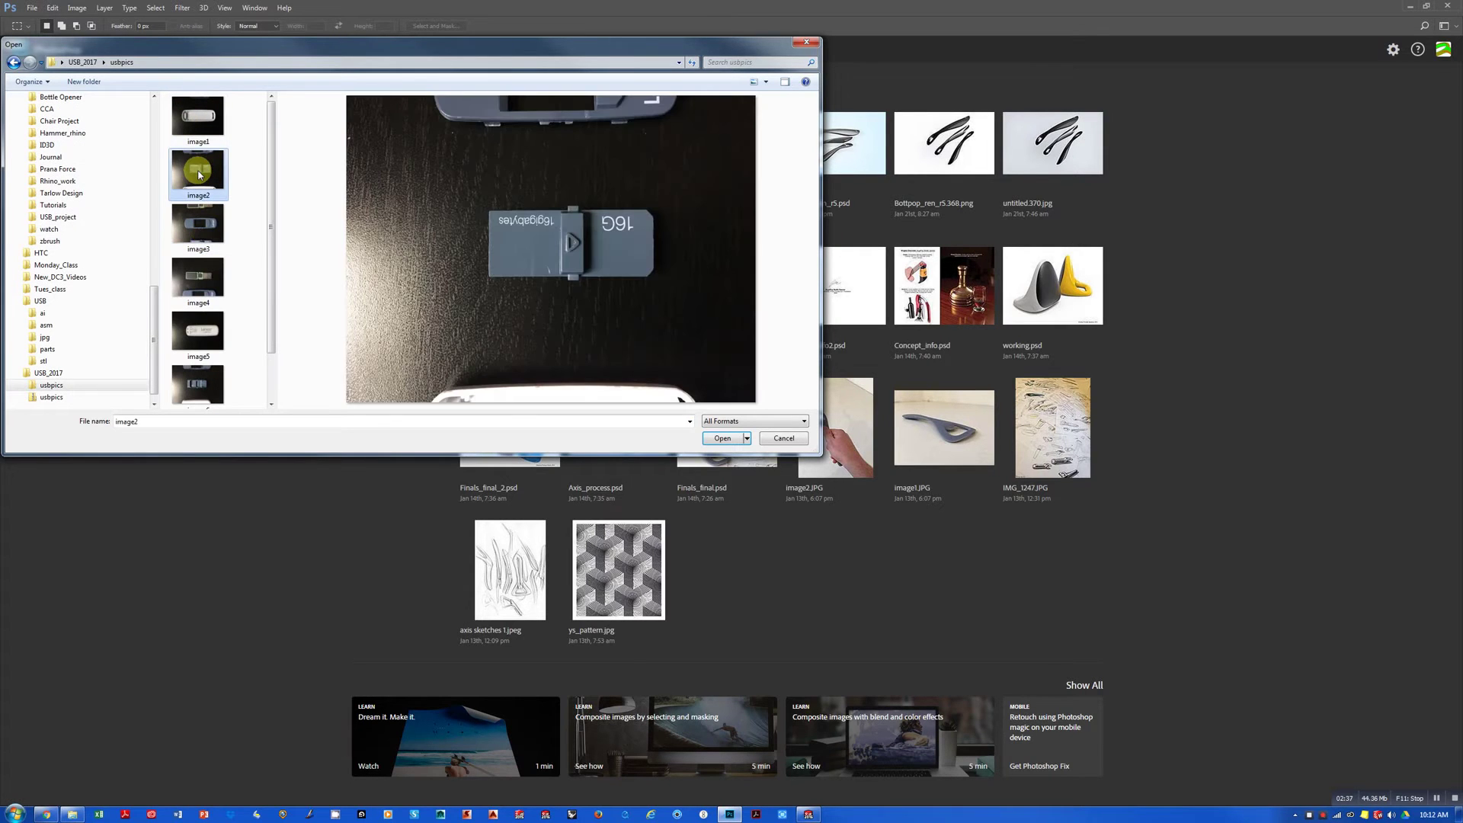
pyautogui.doubleClick(199, 174)
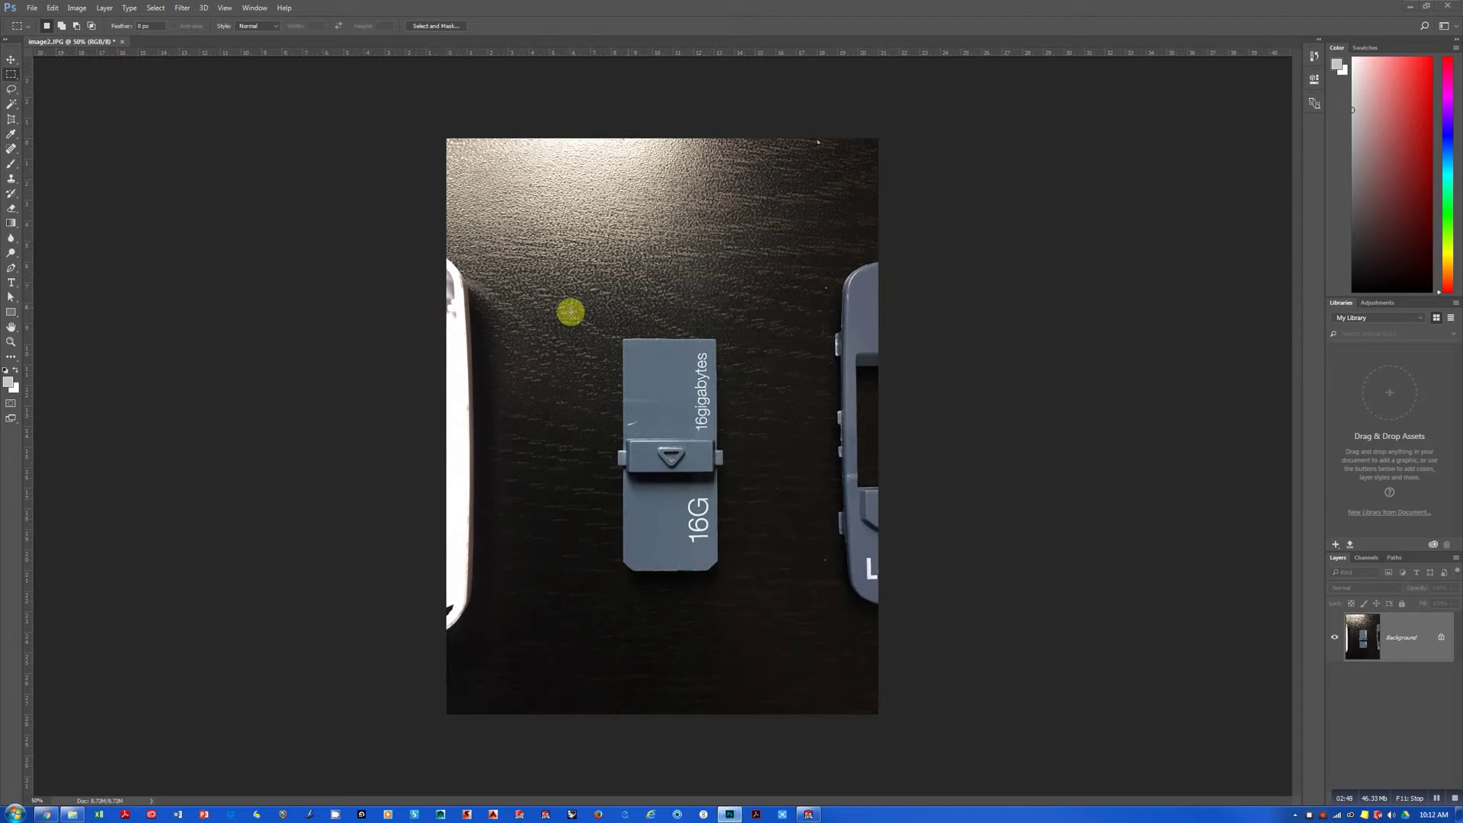
# Crop the photo to a rectangular selection that closely surrounds the grey 16G insert
pyautogui.moveTo(594, 305); pyautogui.dragTo(748, 616)
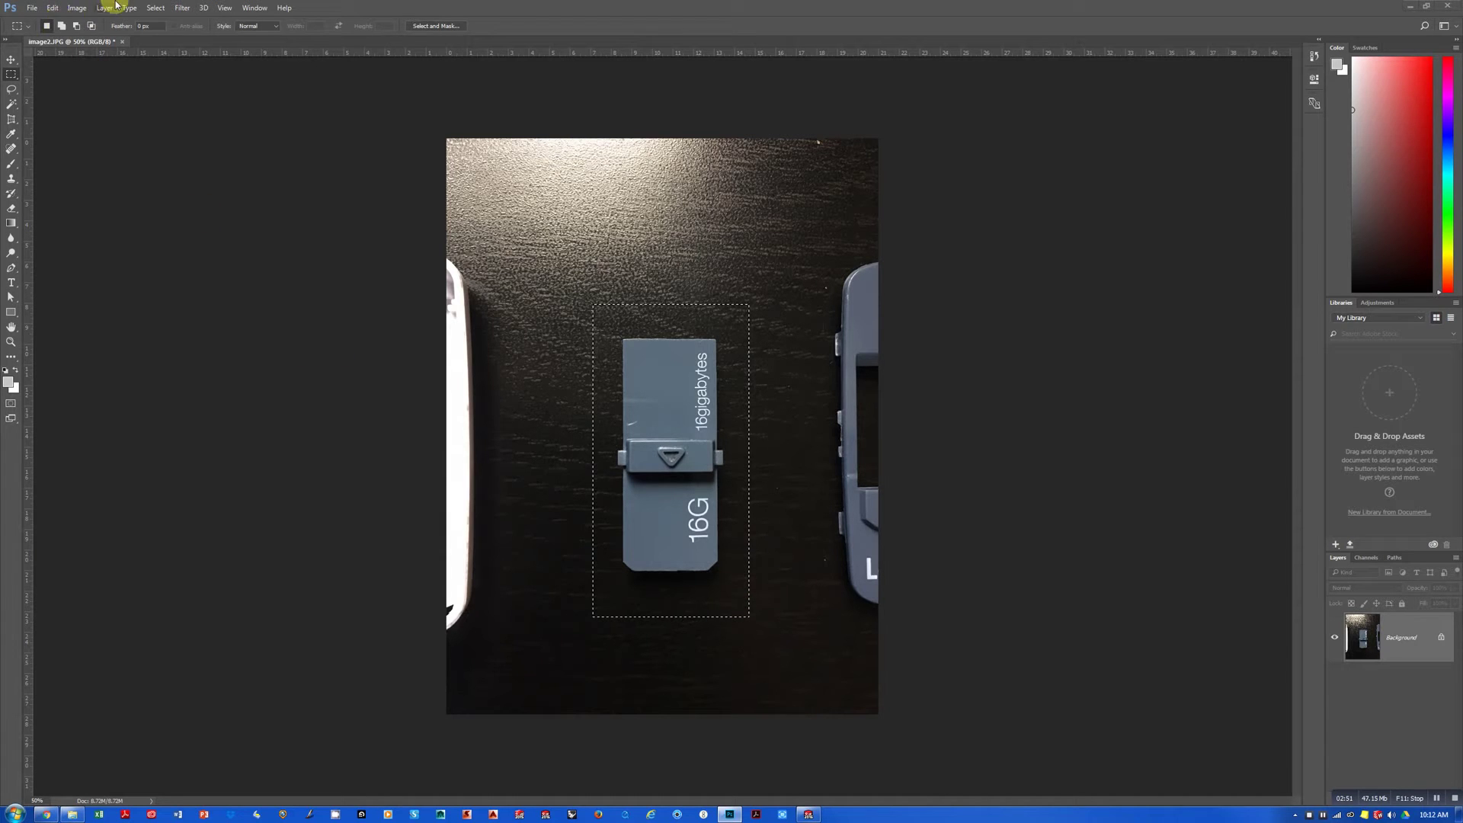
pyautogui.click(77, 8)
pyautogui.click(87, 121)
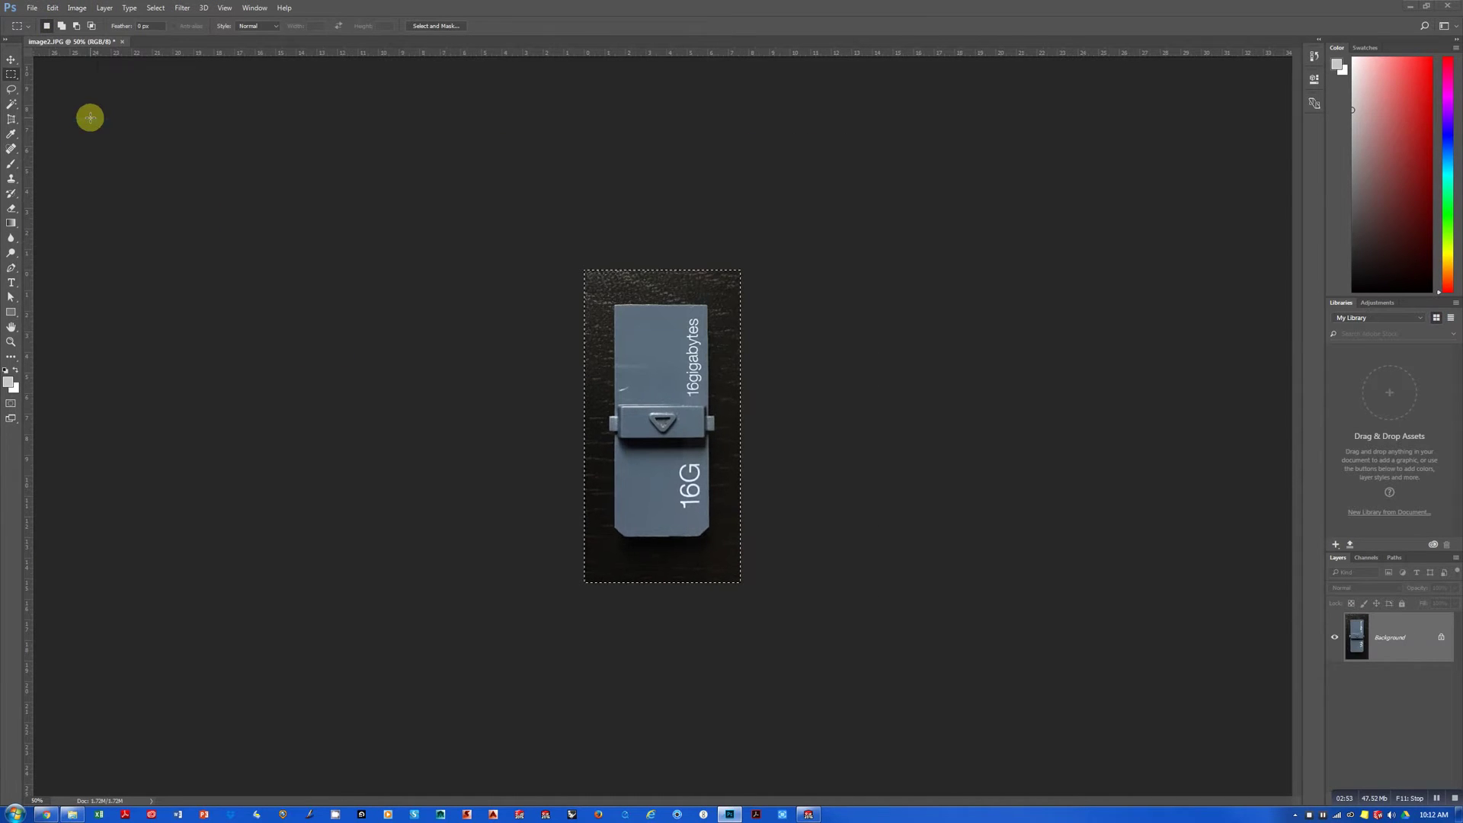
# Open the image size settings for the cropped photo and set the resolution to 300 pixels/inch
pyautogui.click(77, 8)
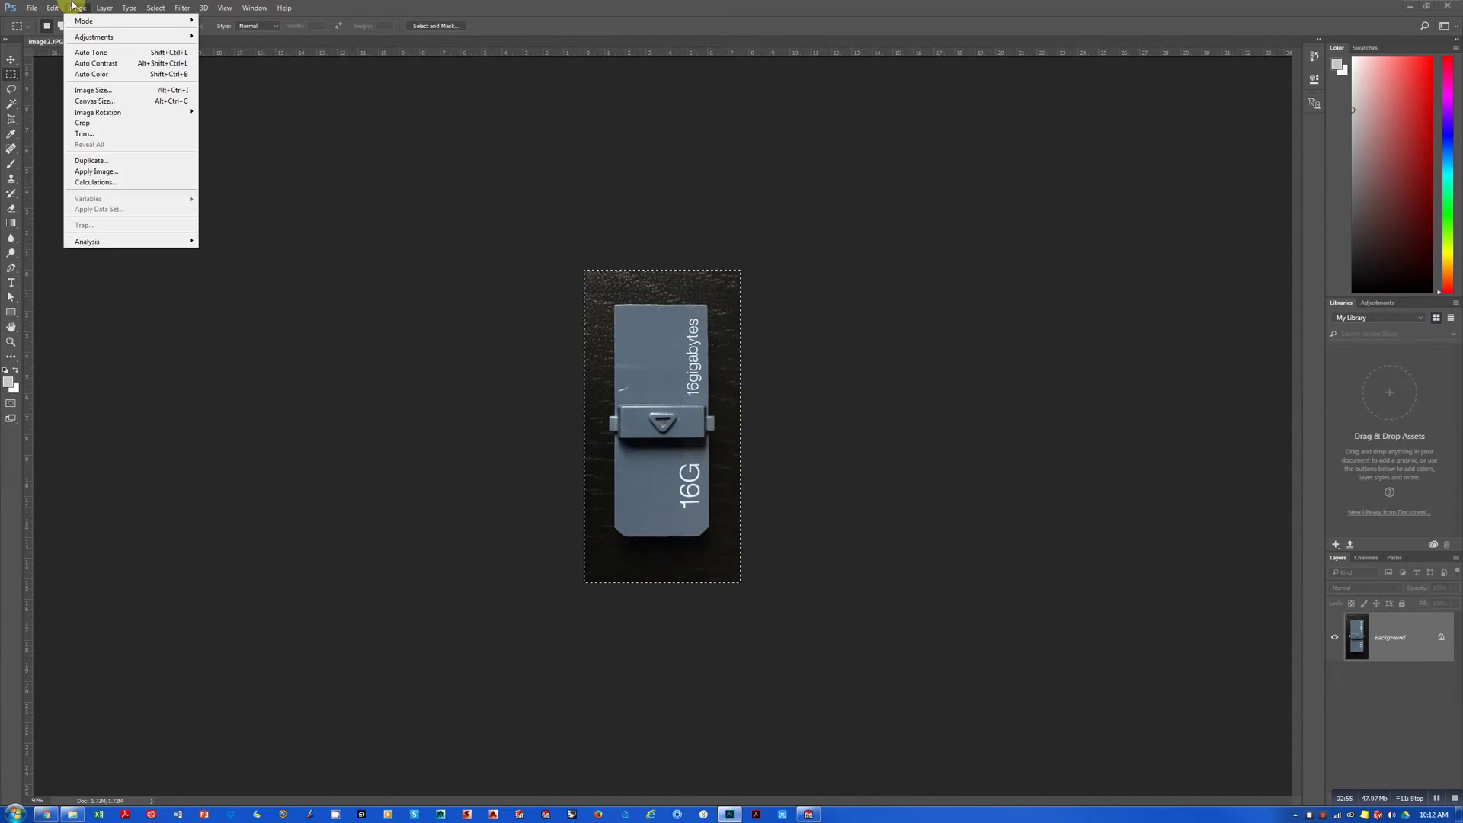
pyautogui.click(89, 90)
pyautogui.click(428, 215)
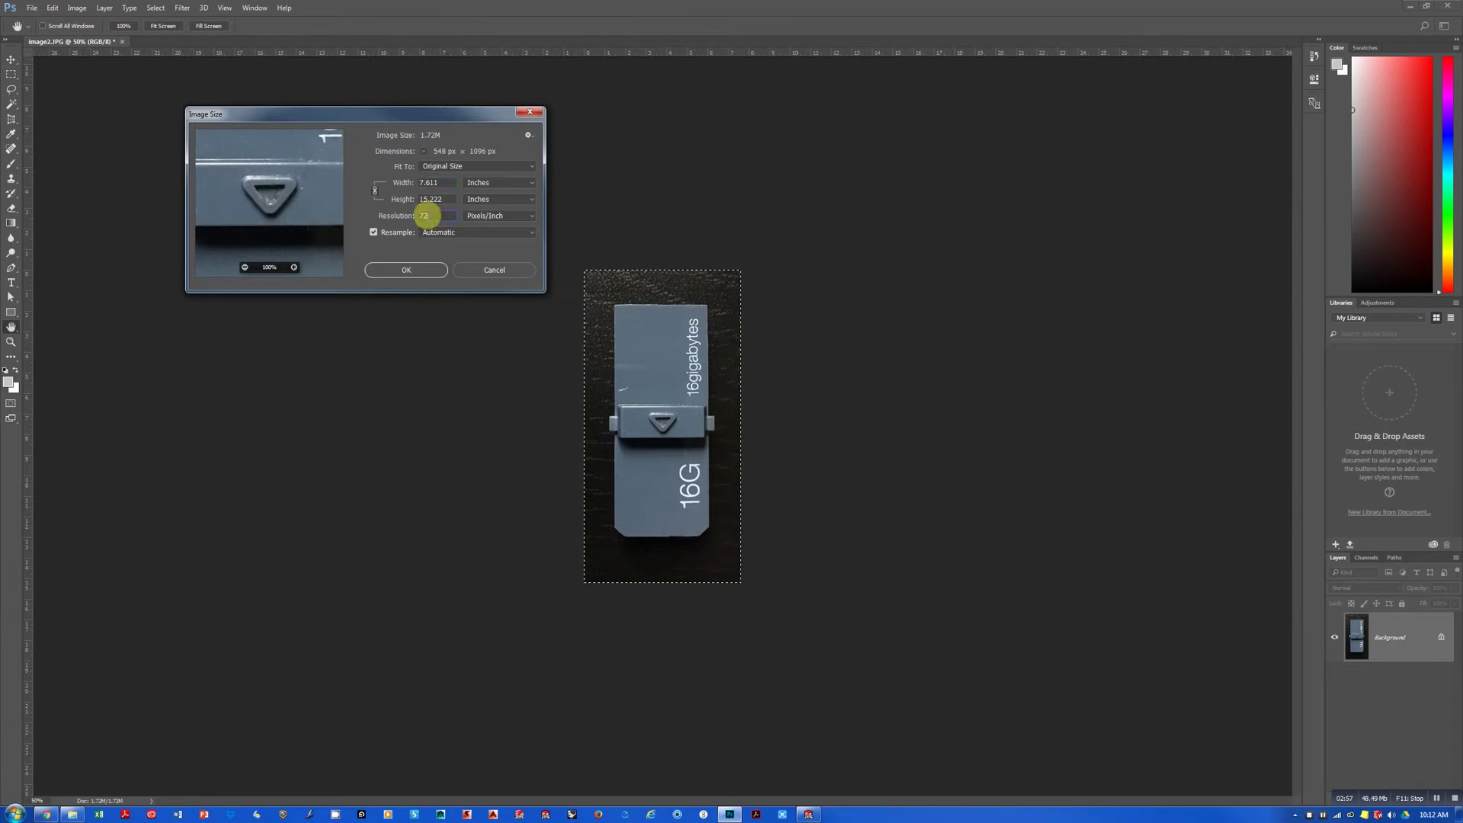
pyautogui.press('BackSpace')
pyautogui.press('BackSpace')
pyautogui.write('300')
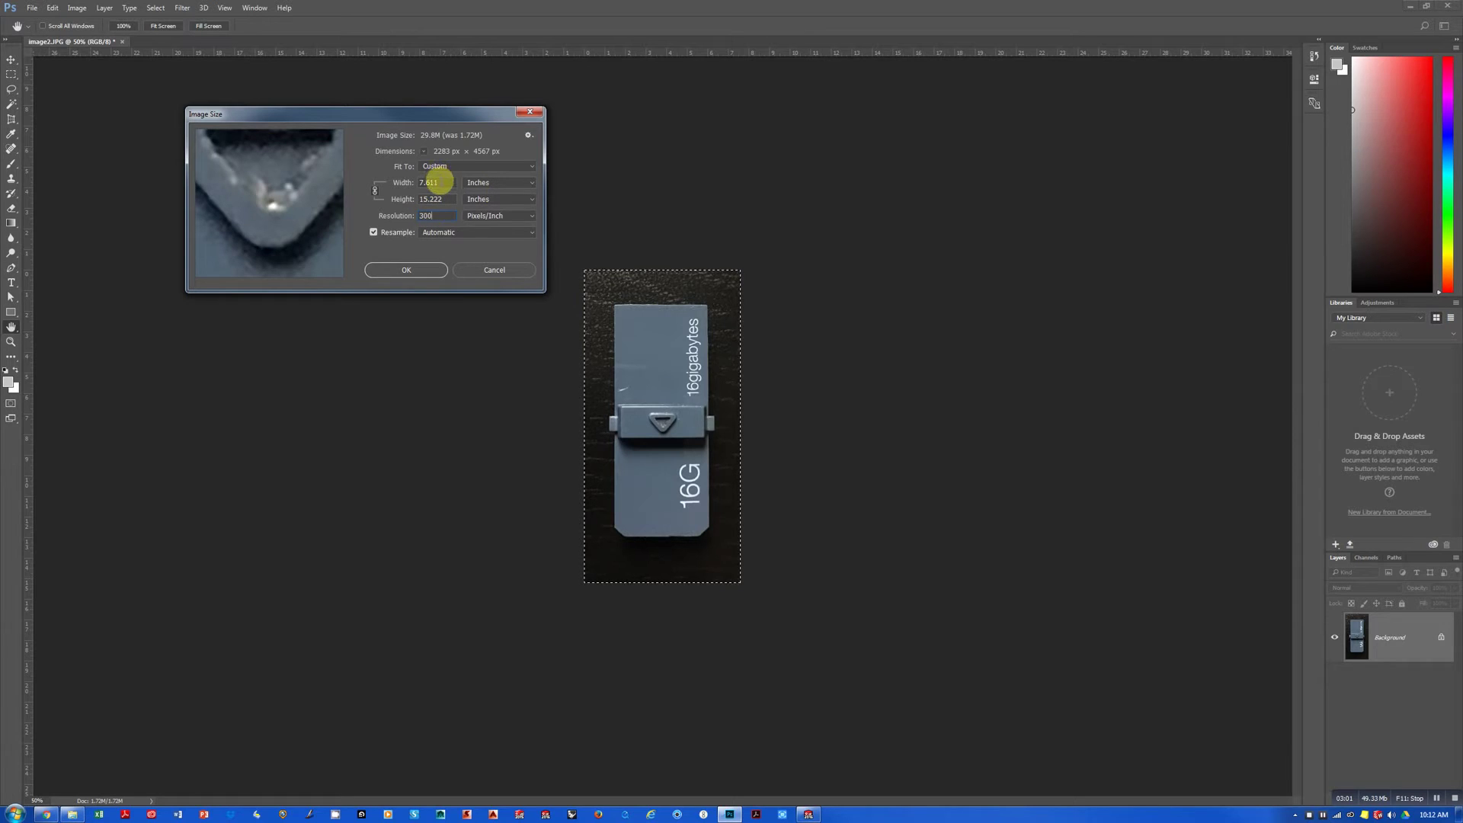
# Switch the size units to millimeters, set the image height to 60 mm and apply the resize
pyautogui.doubleClick(436, 182)
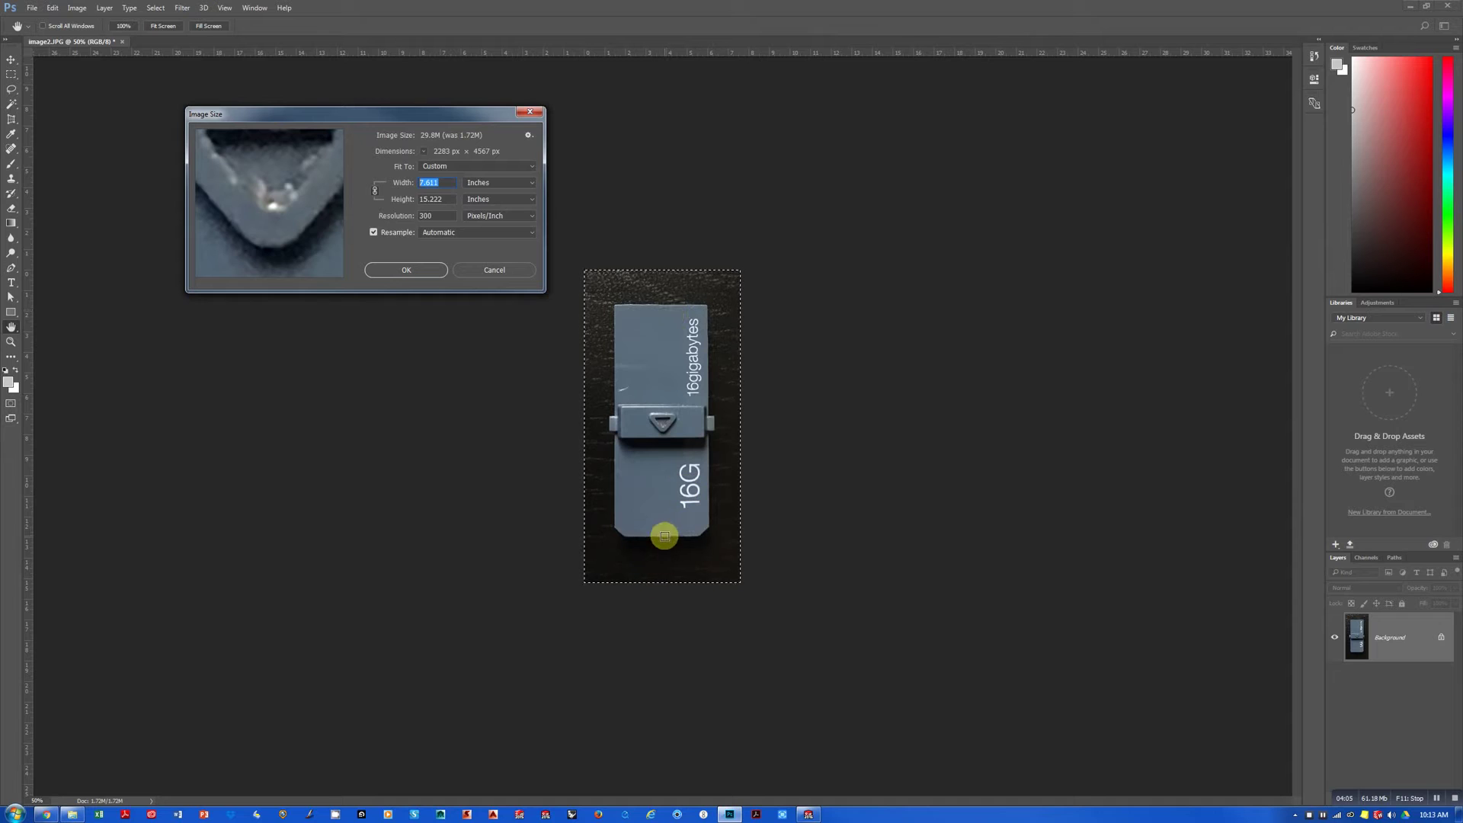
pyautogui.click(491, 183)
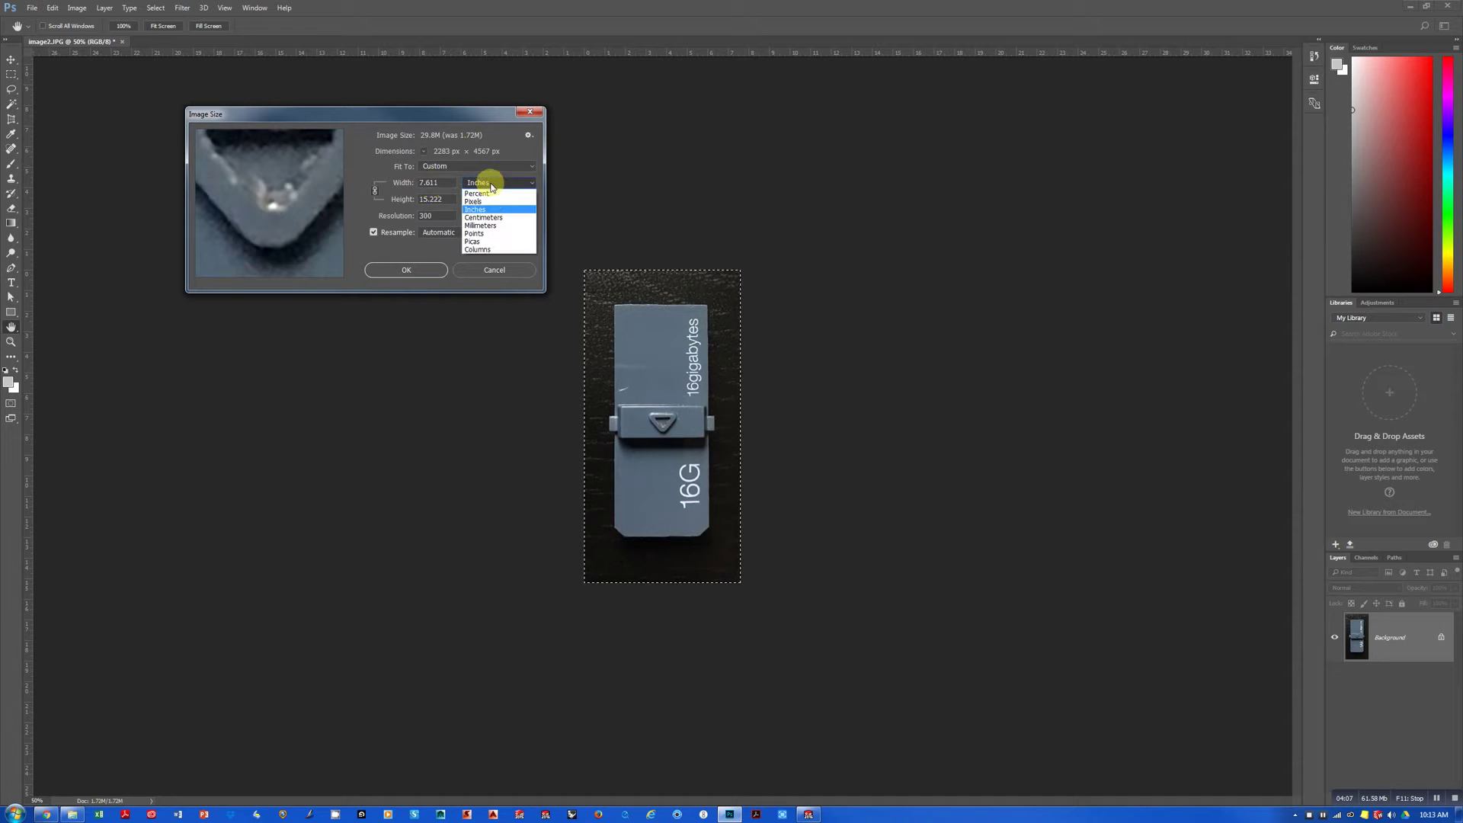
pyautogui.click(482, 226)
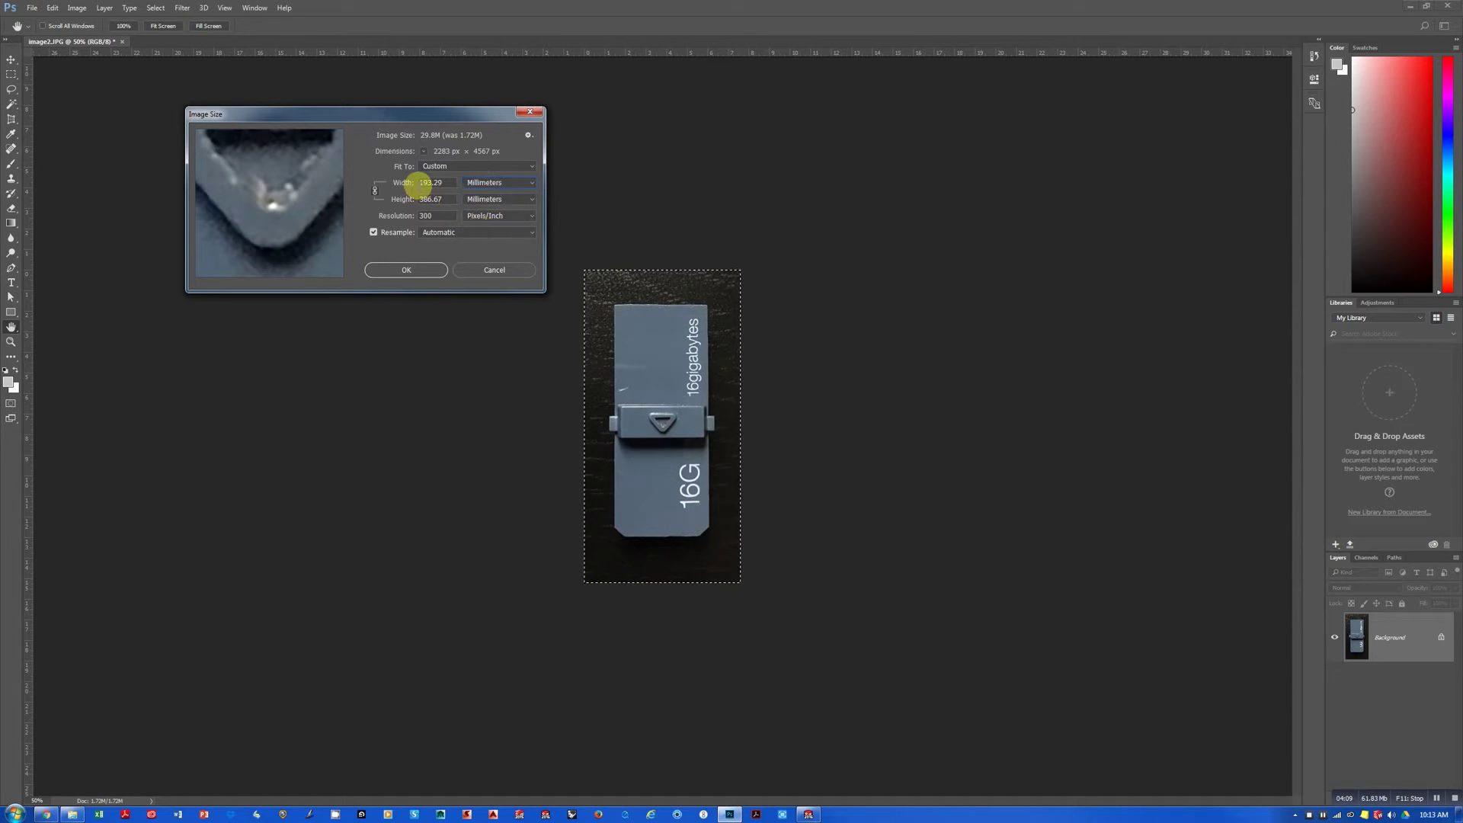
pyautogui.click(442, 200)
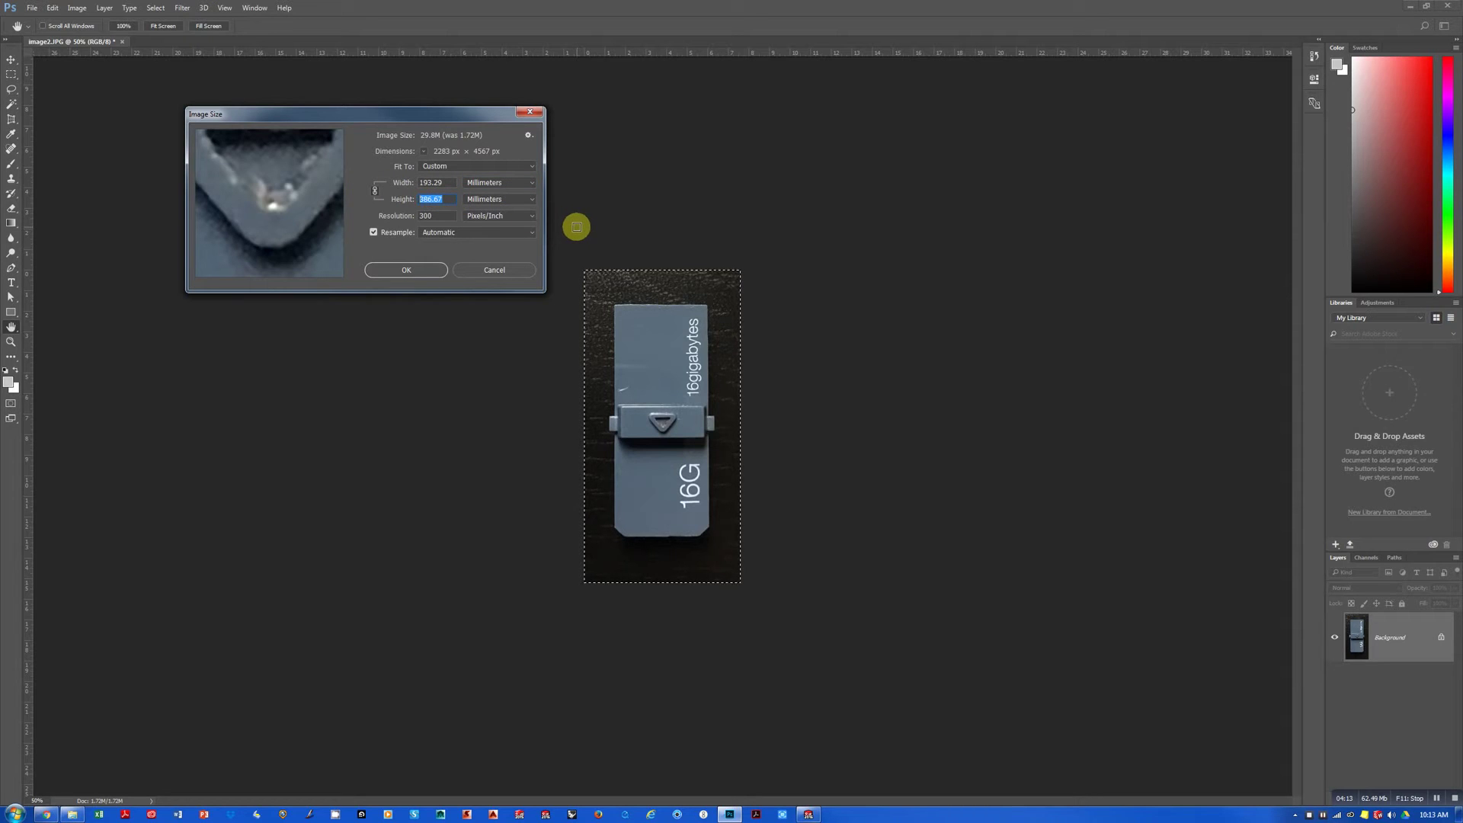
pyautogui.write('60')
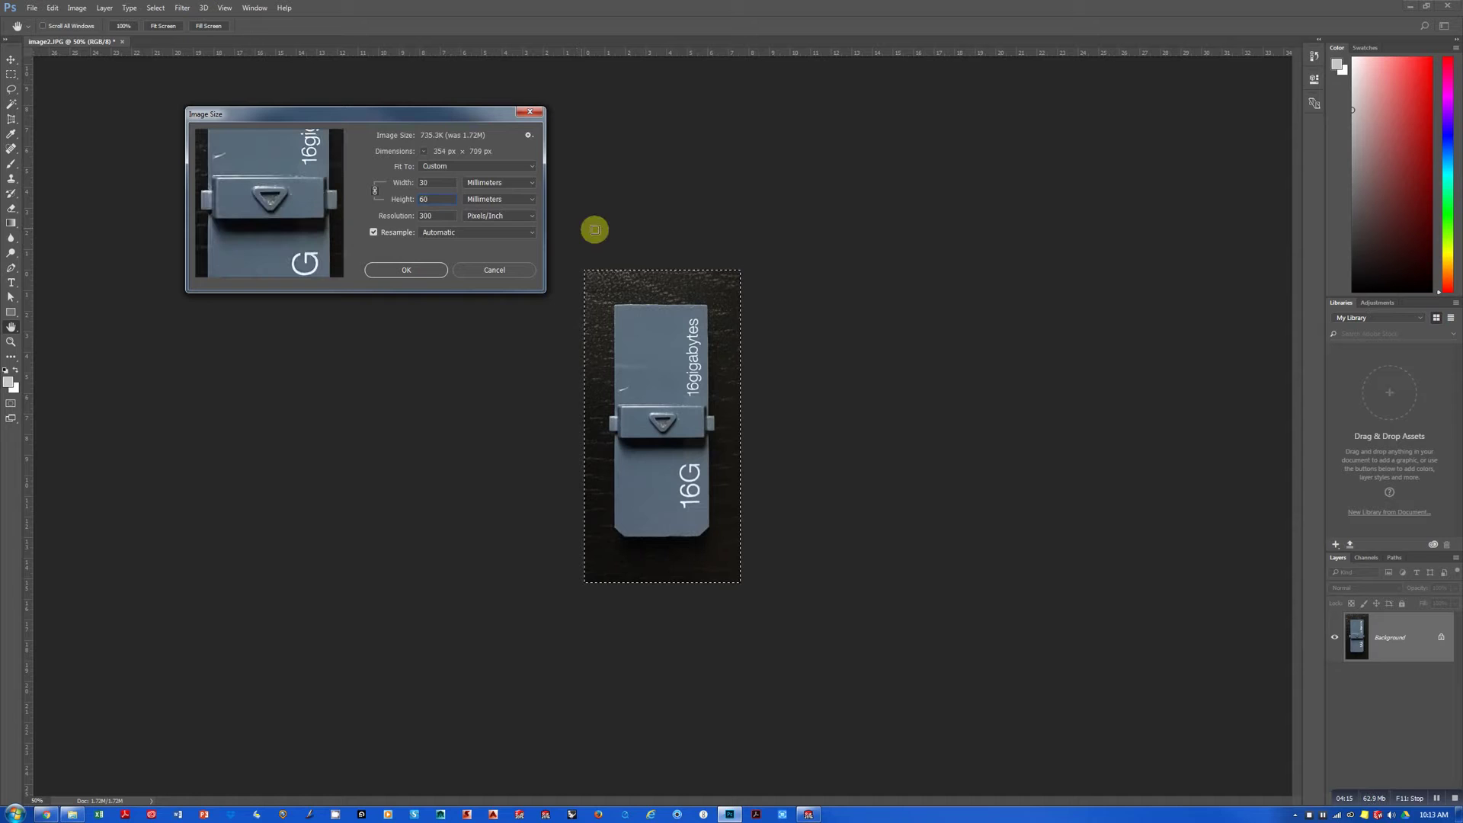
pyautogui.click(419, 269)
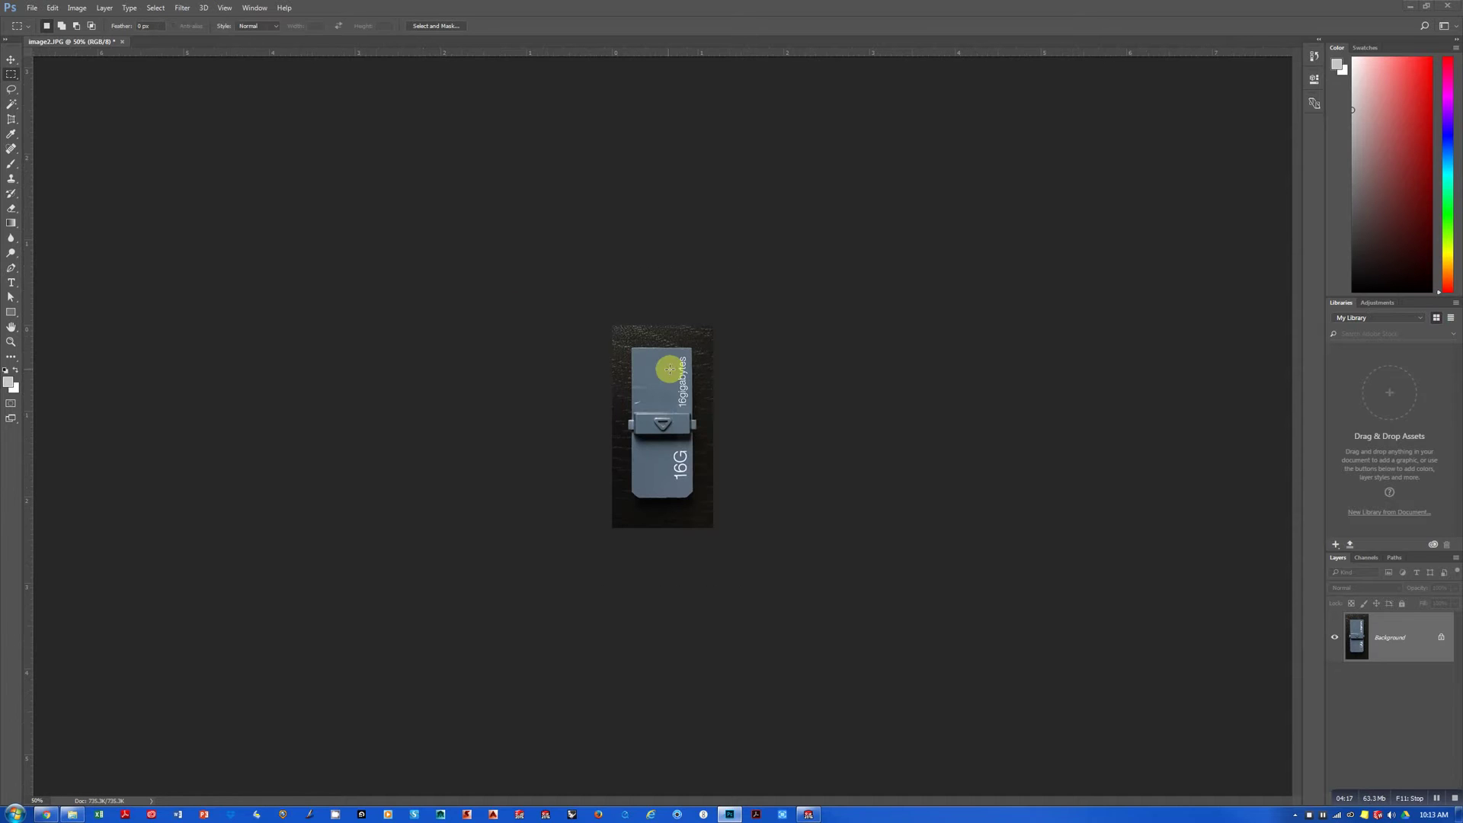
# Zoom the resized insert photo to 100% to inspect it
pyautogui.hotkey('ctrl', '+')
pyautogui.hotkey('ctrl', '+')
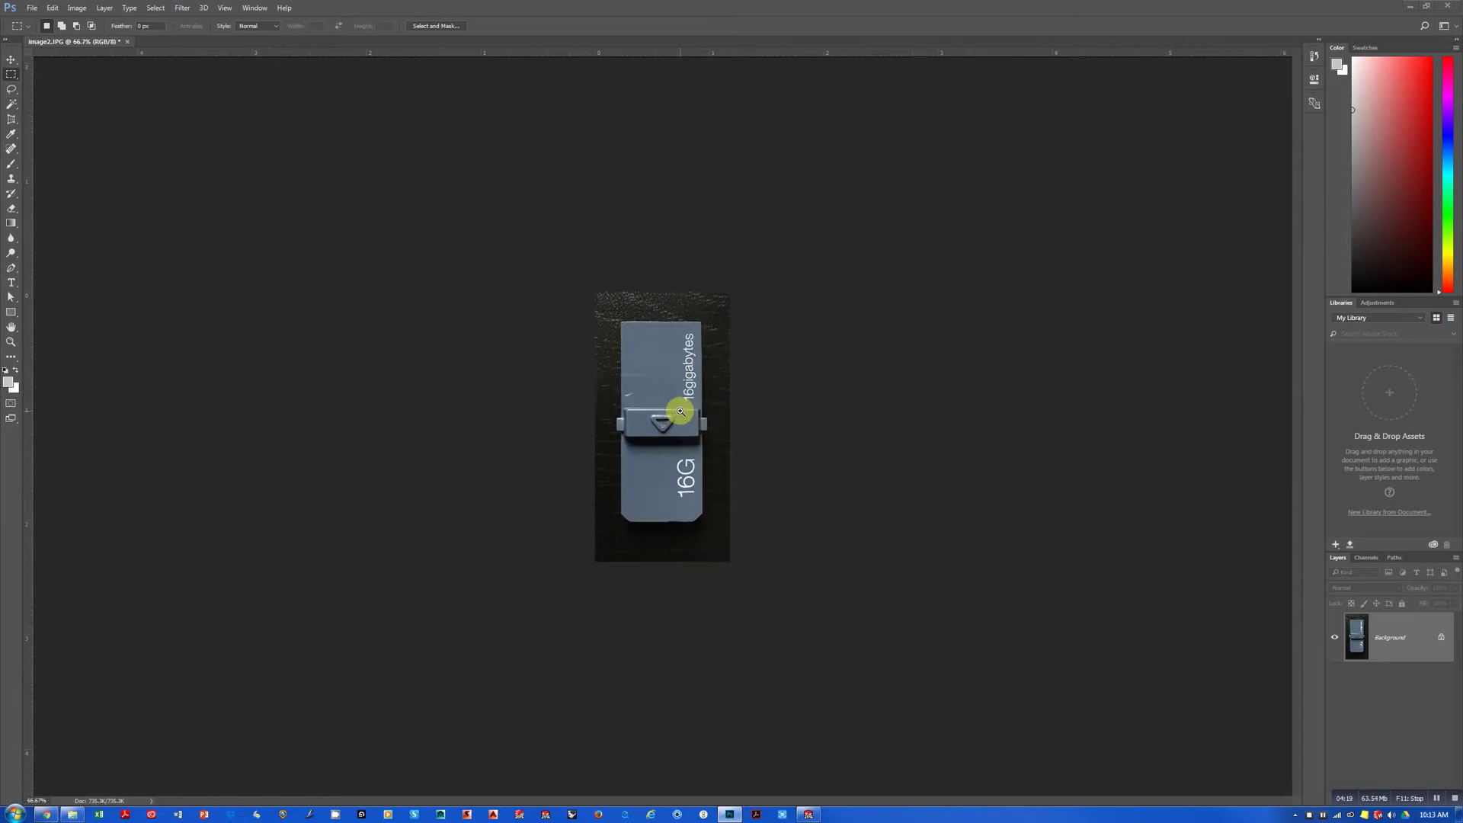
pyautogui.click(679, 412)
pyautogui.keyDown('alt'); pyautogui.click(683, 405); pyautogui.keyUp('alt')
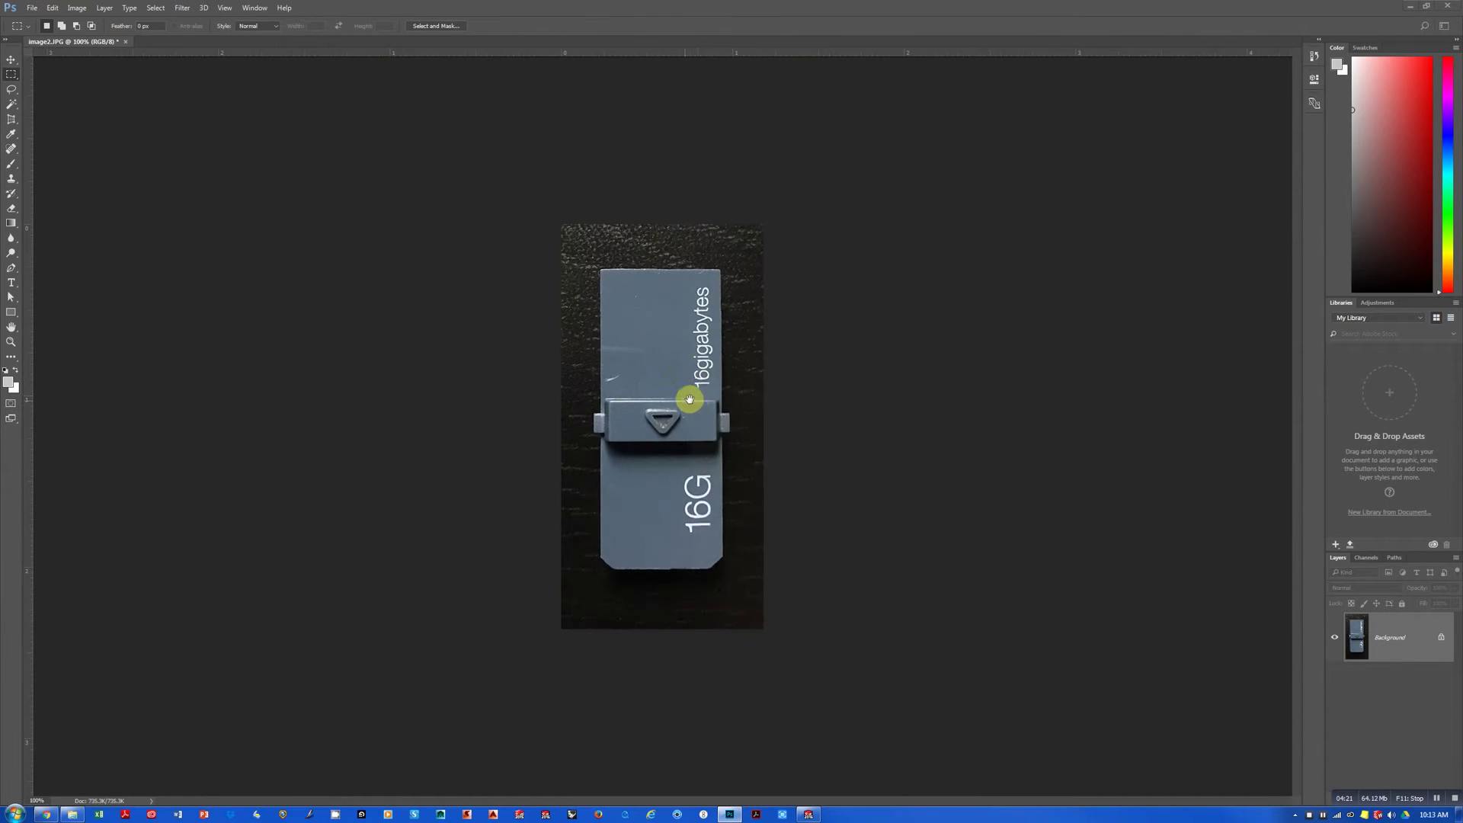
# Start saving the resized photo under a new name, and create and open an "images" folder inside USB_2017
pyautogui.click(678, 409)
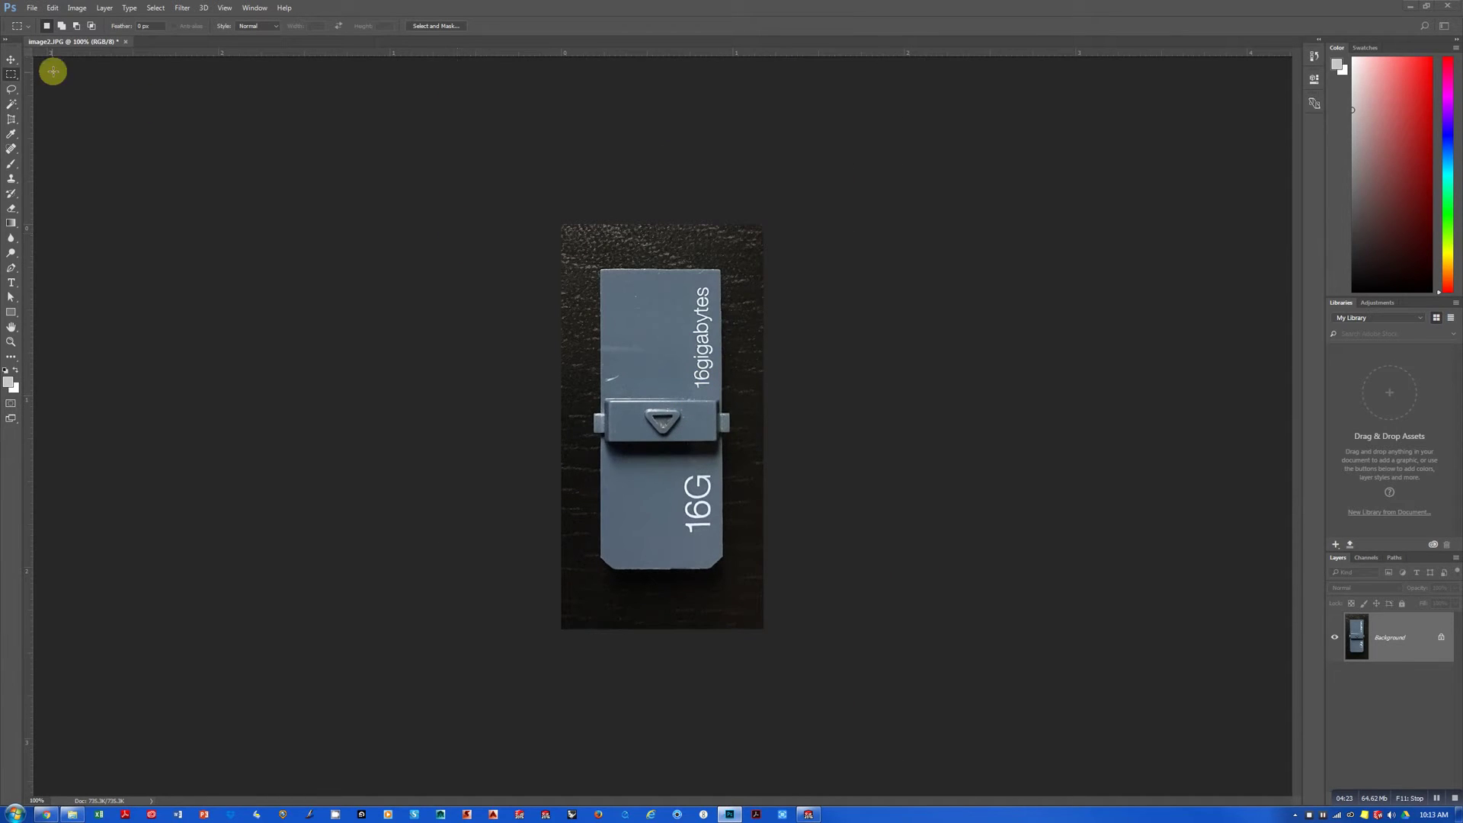
pyautogui.click(32, 8)
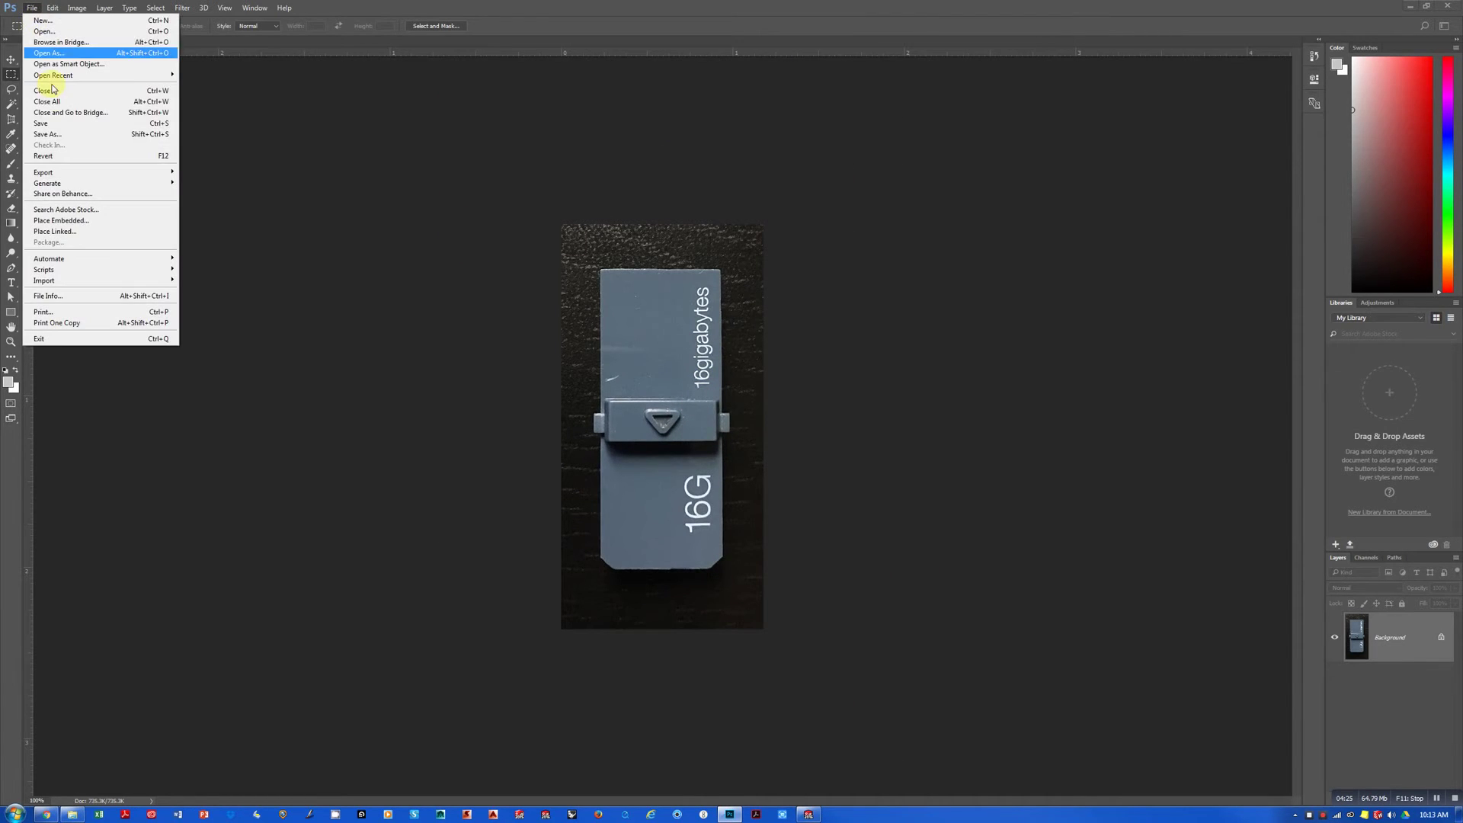
pyautogui.click(53, 132)
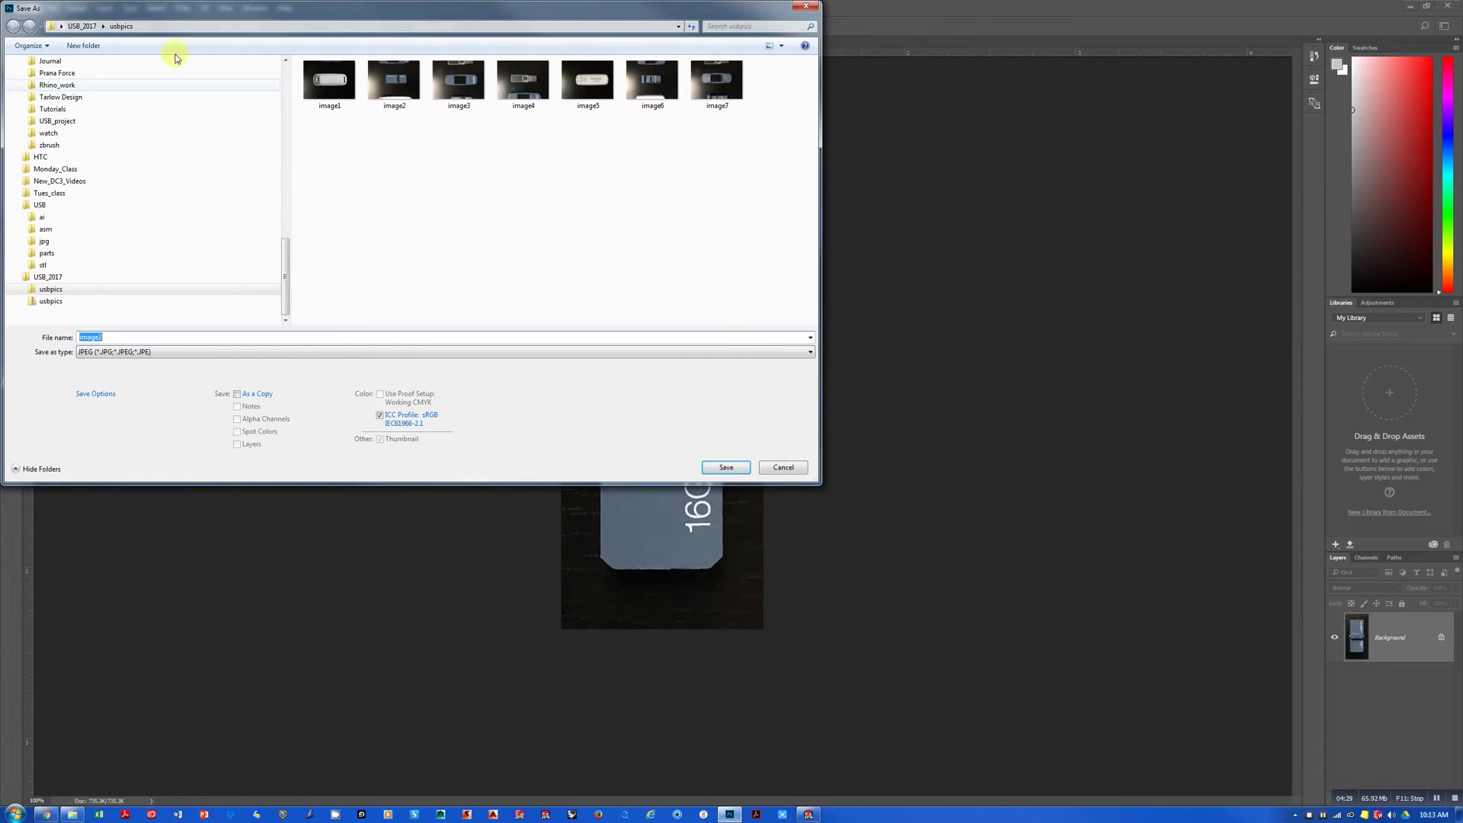
pyautogui.click(79, 28)
pyautogui.rightClick(336, 132)
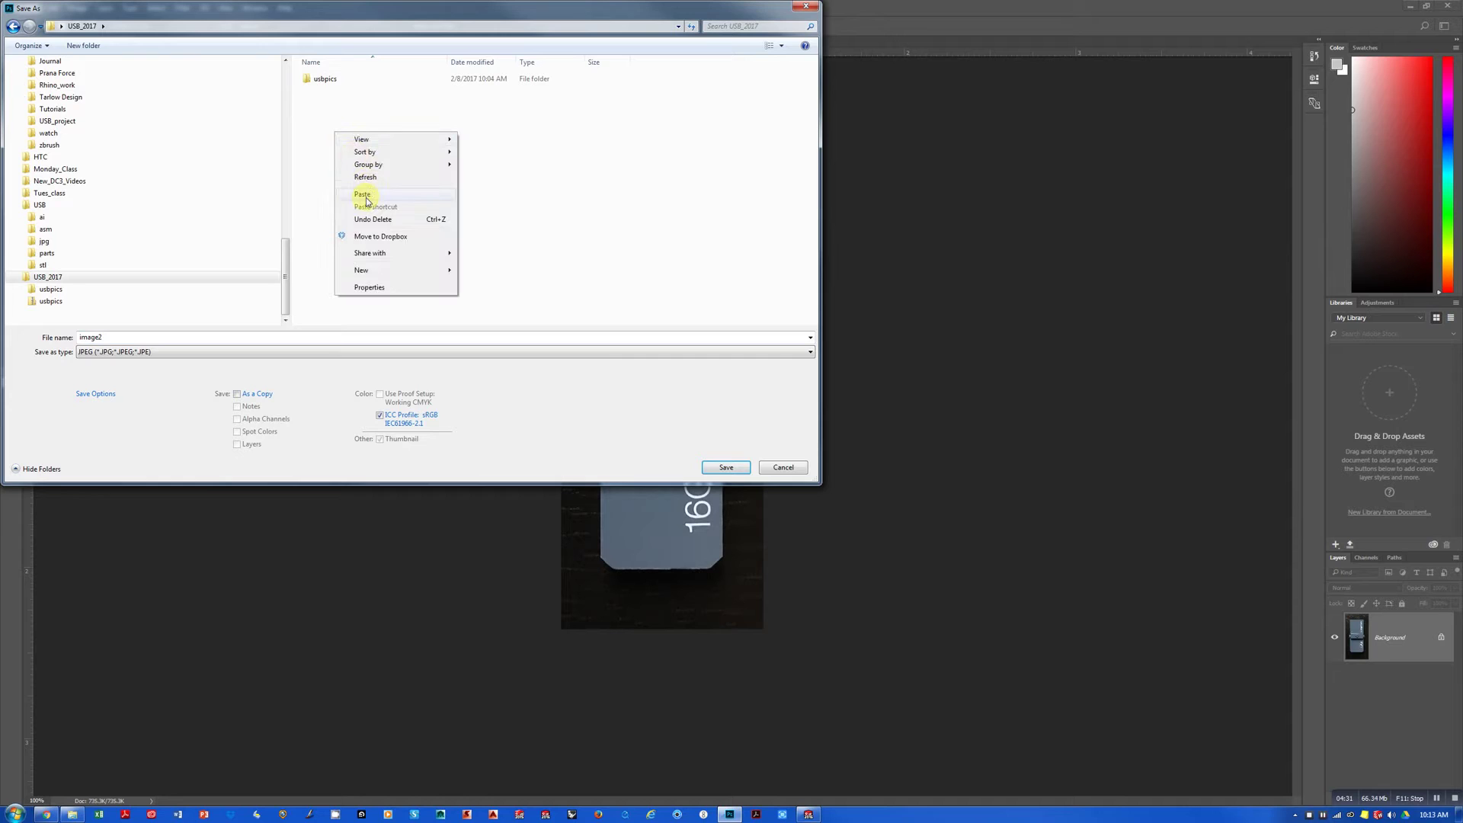
pyautogui.moveTo(362, 273)
pyautogui.click(489, 276)
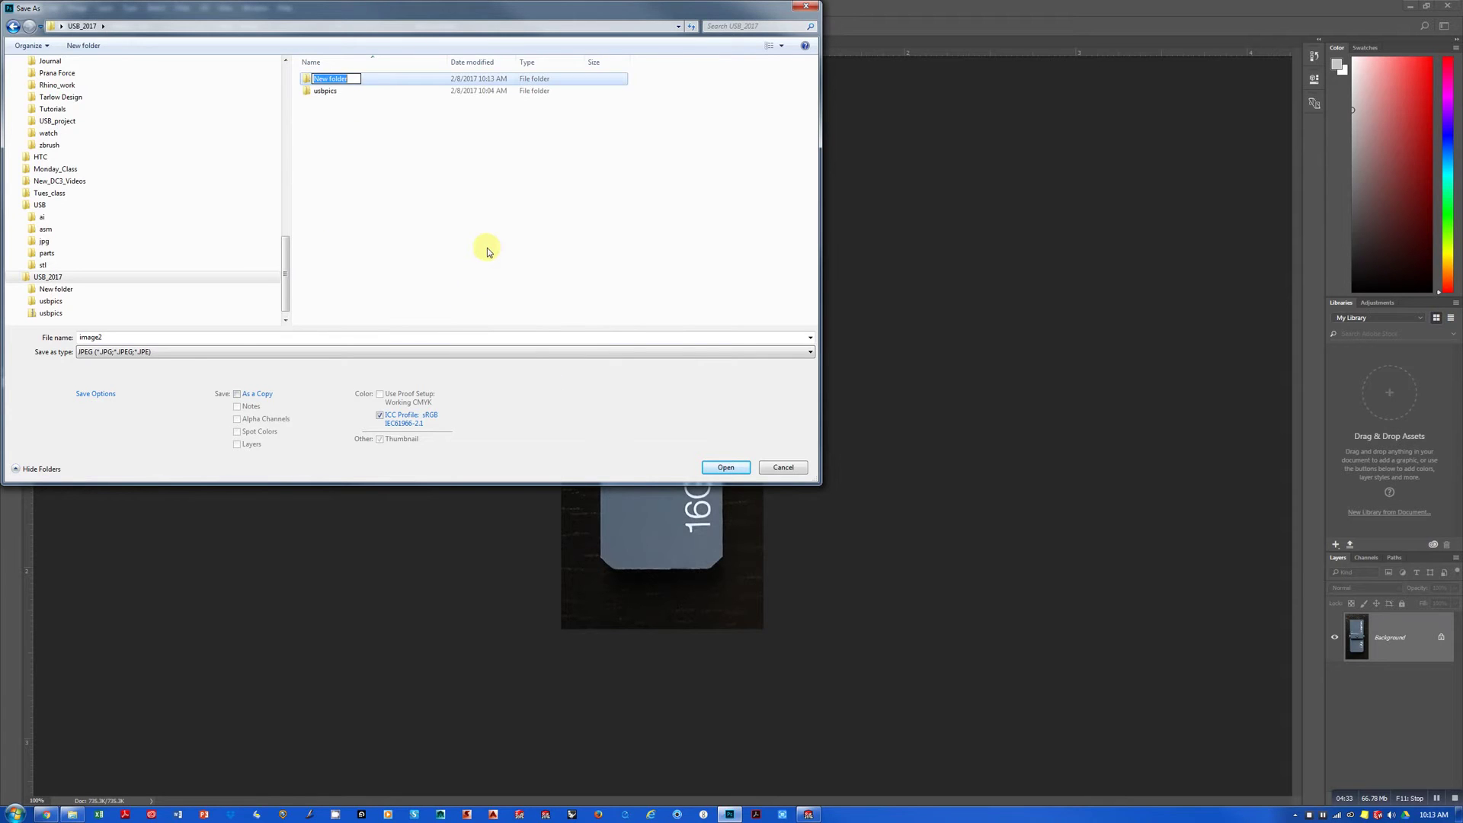
pyautogui.write('images')
pyautogui.press('Return')
pyautogui.doubleClick(364, 79)
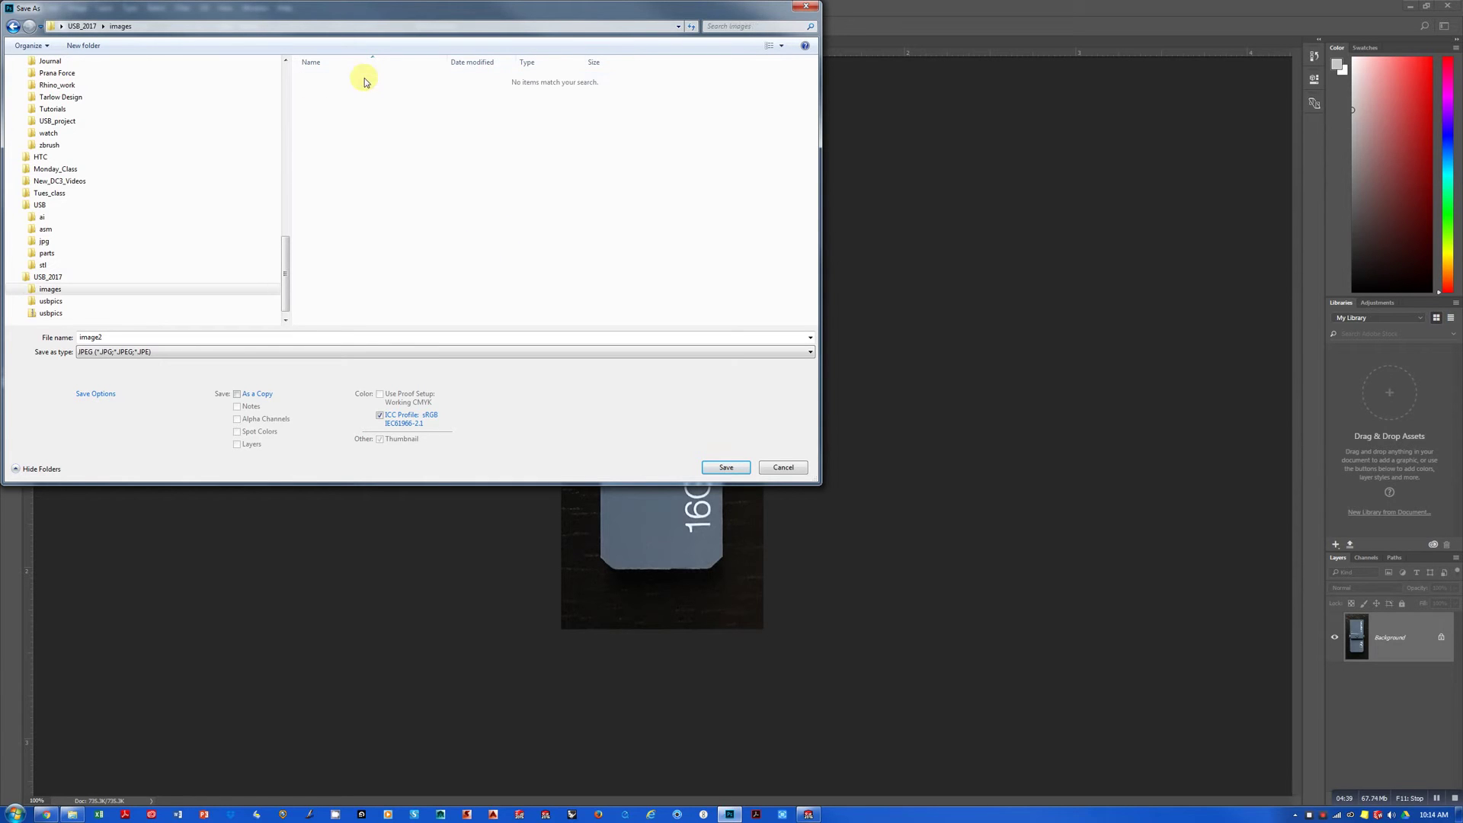
# Save the photo as a JPEG named "Slider_topview" with maximum quality 12 and the Baseline ("Standard") format
pyautogui.doubleClick(95, 336)
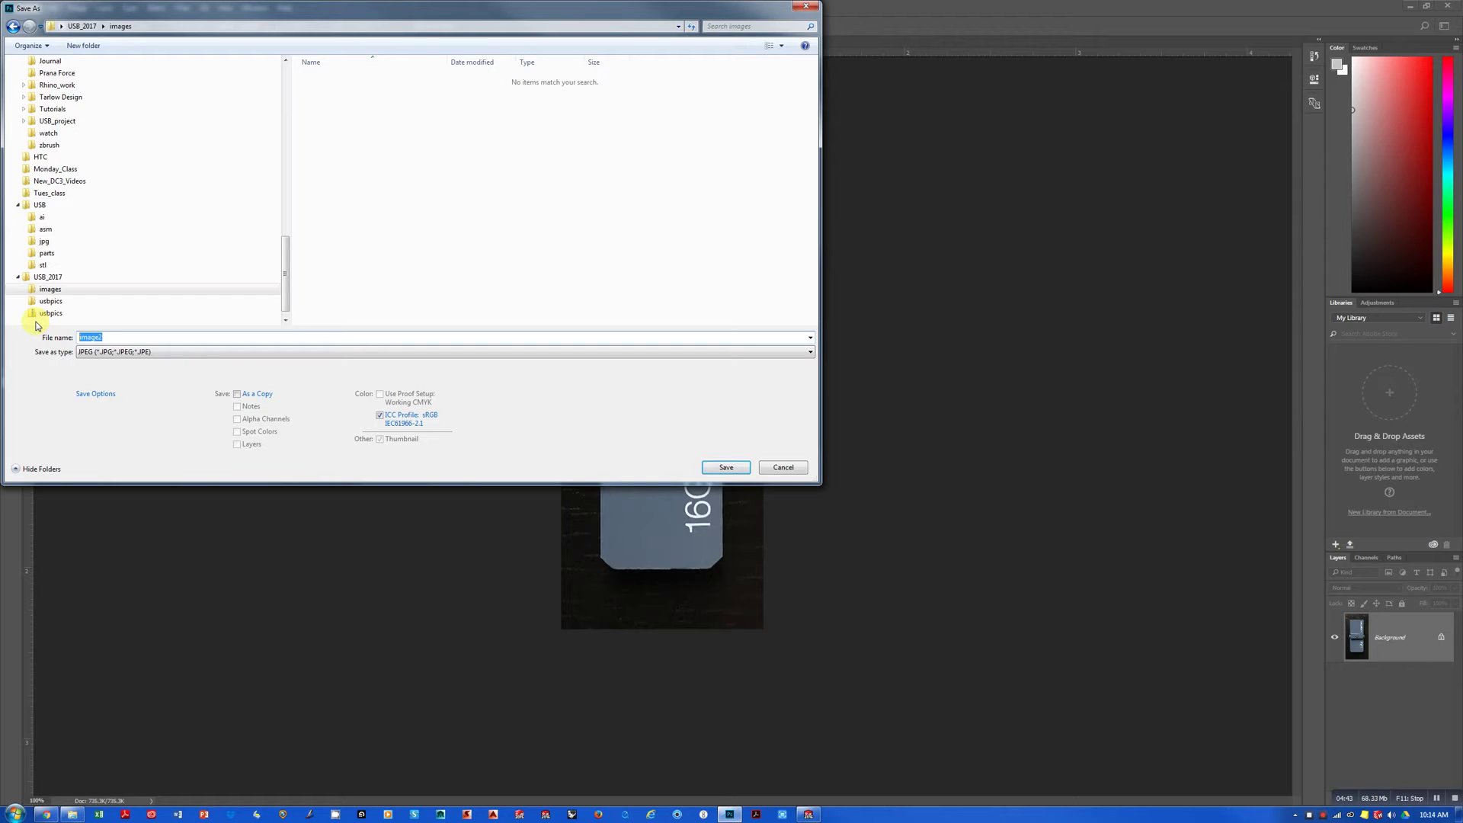
pyautogui.write('Slider_topview')
pyautogui.press('Return')
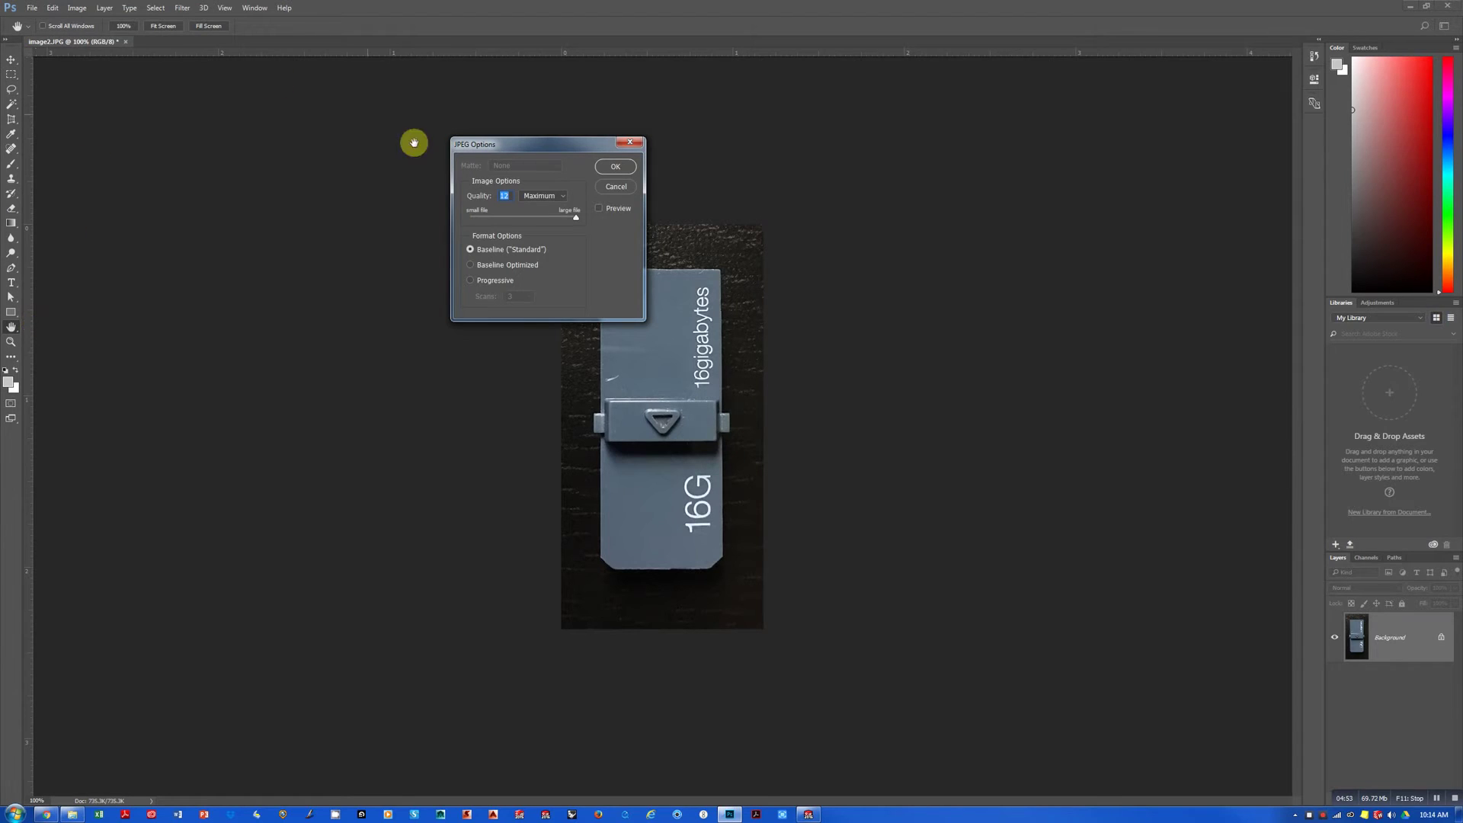
pyautogui.click(615, 166)
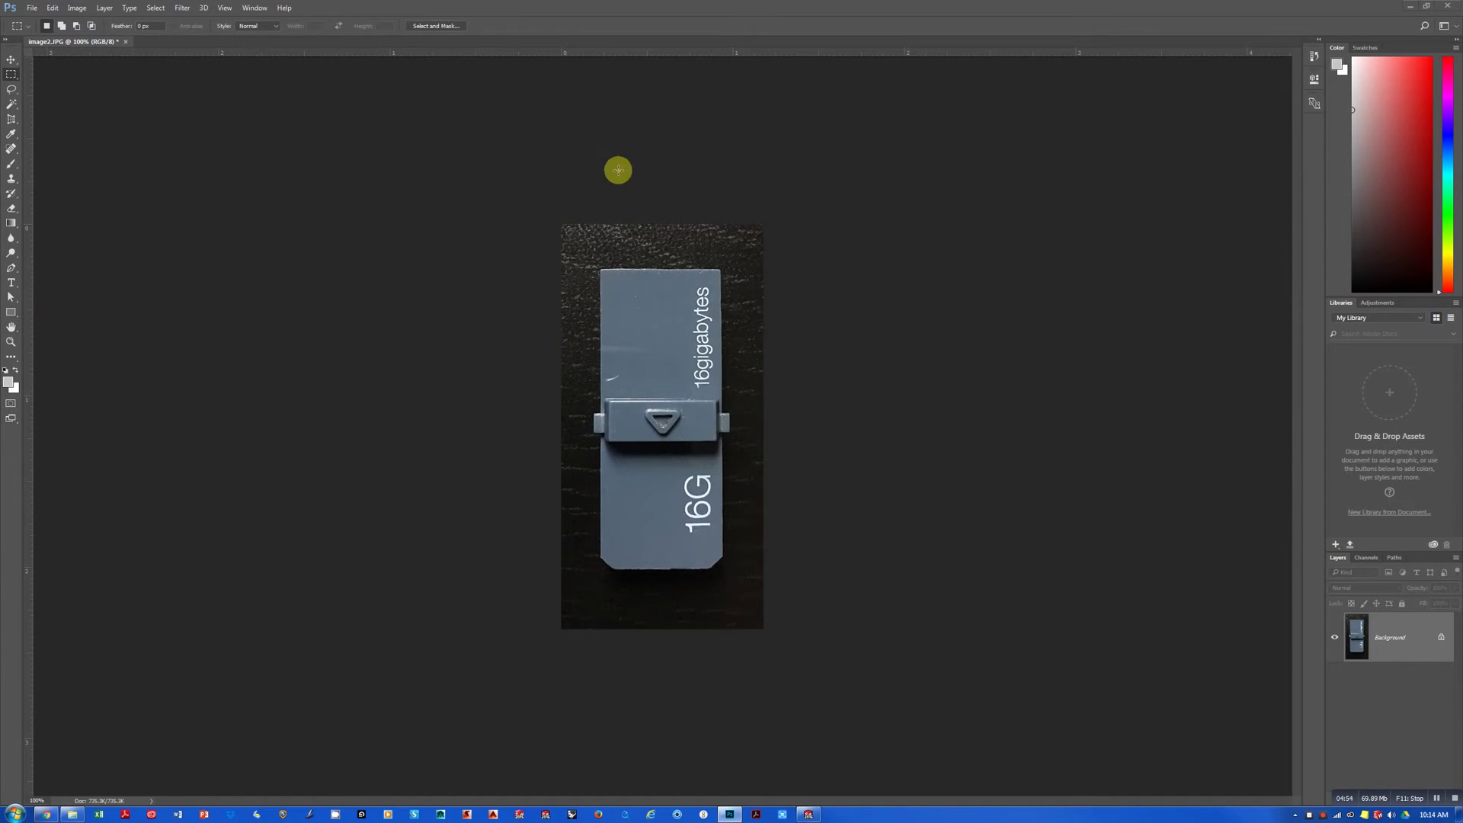
# Minimize Photoshop and close the usbpics folder window and the Gmail browser window
pyautogui.click(1407, 6)
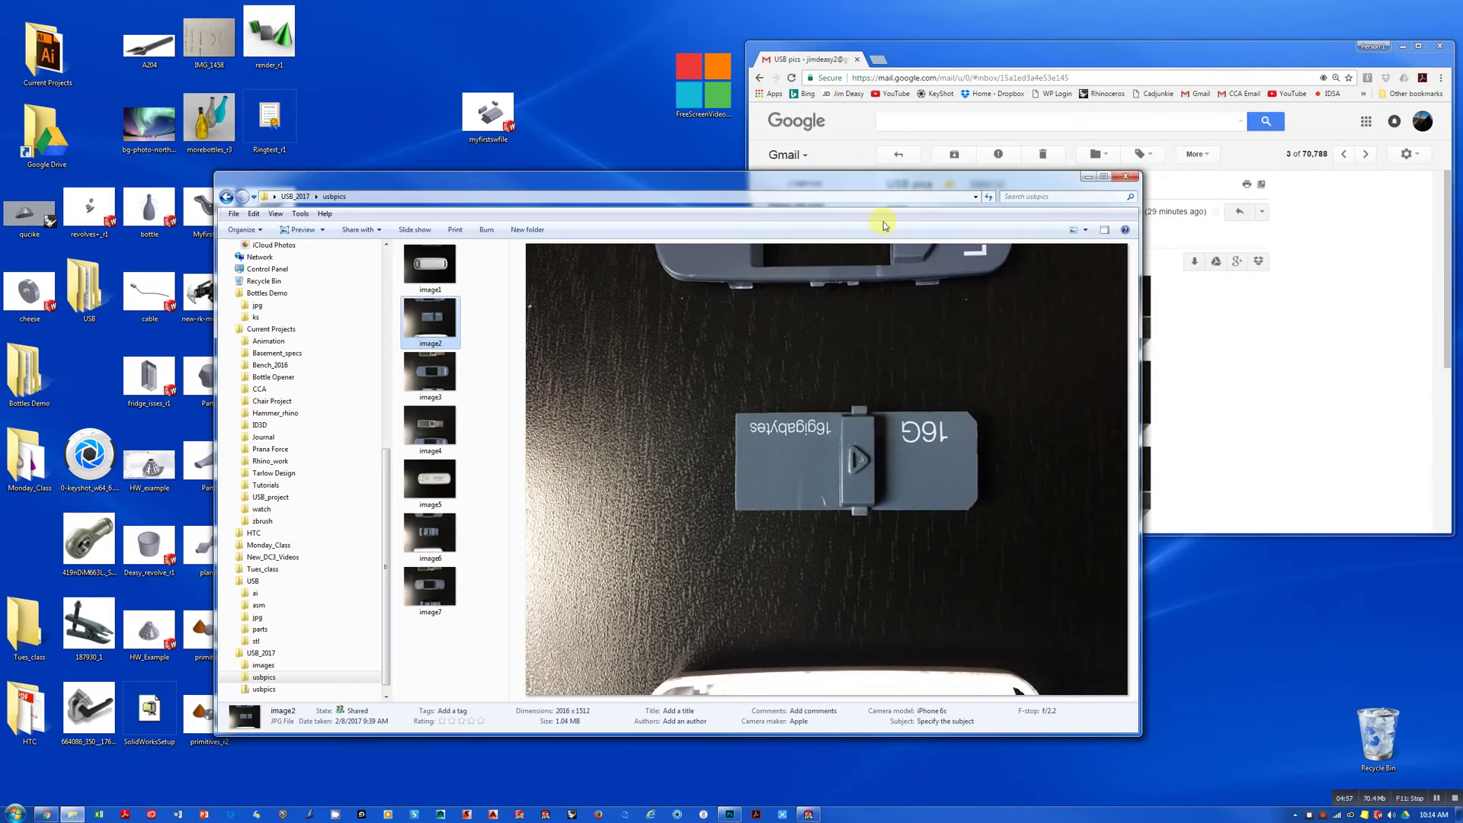
pyautogui.click(1125, 176)
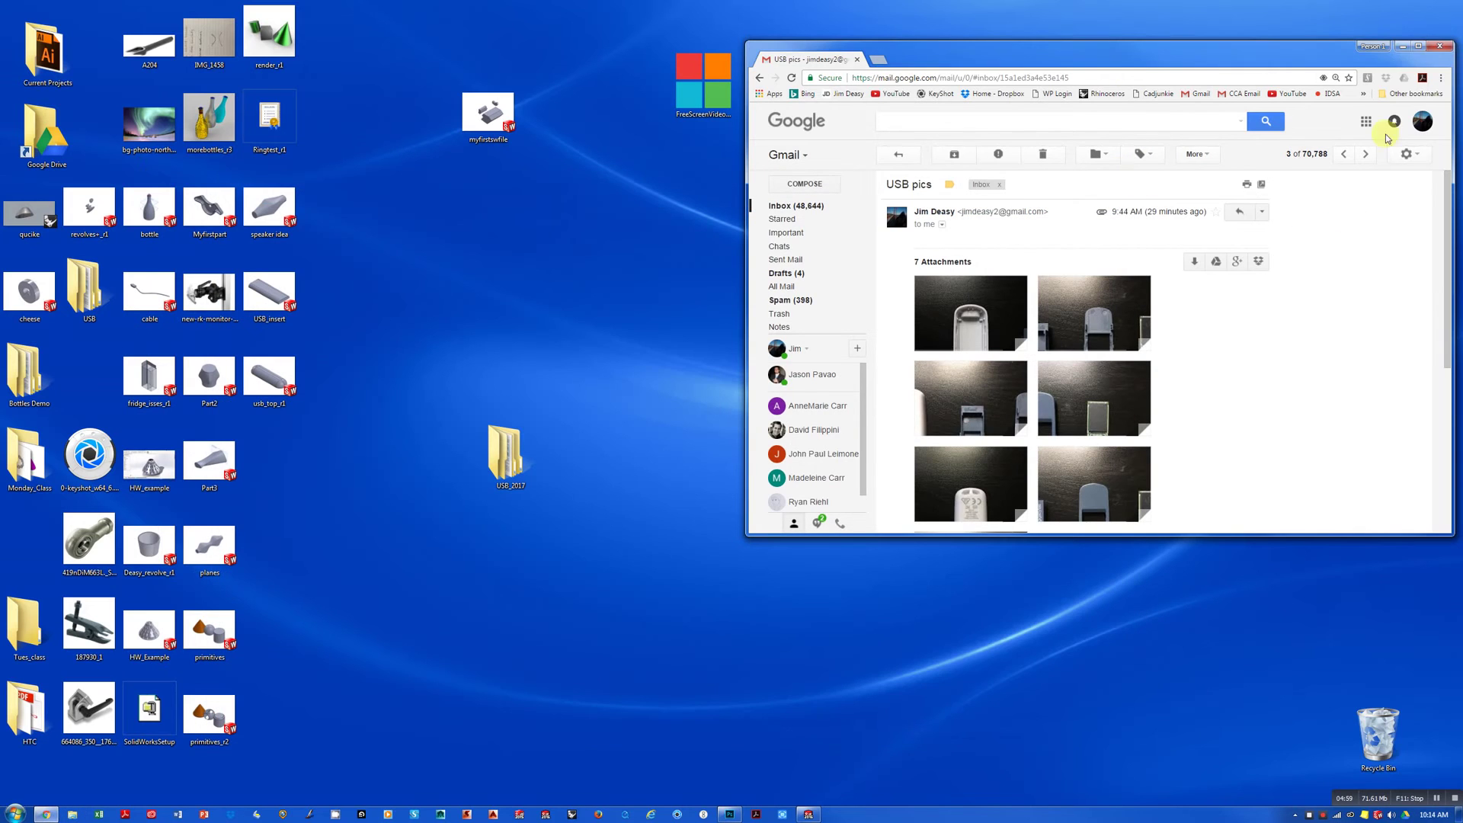
pyautogui.click(1438, 46)
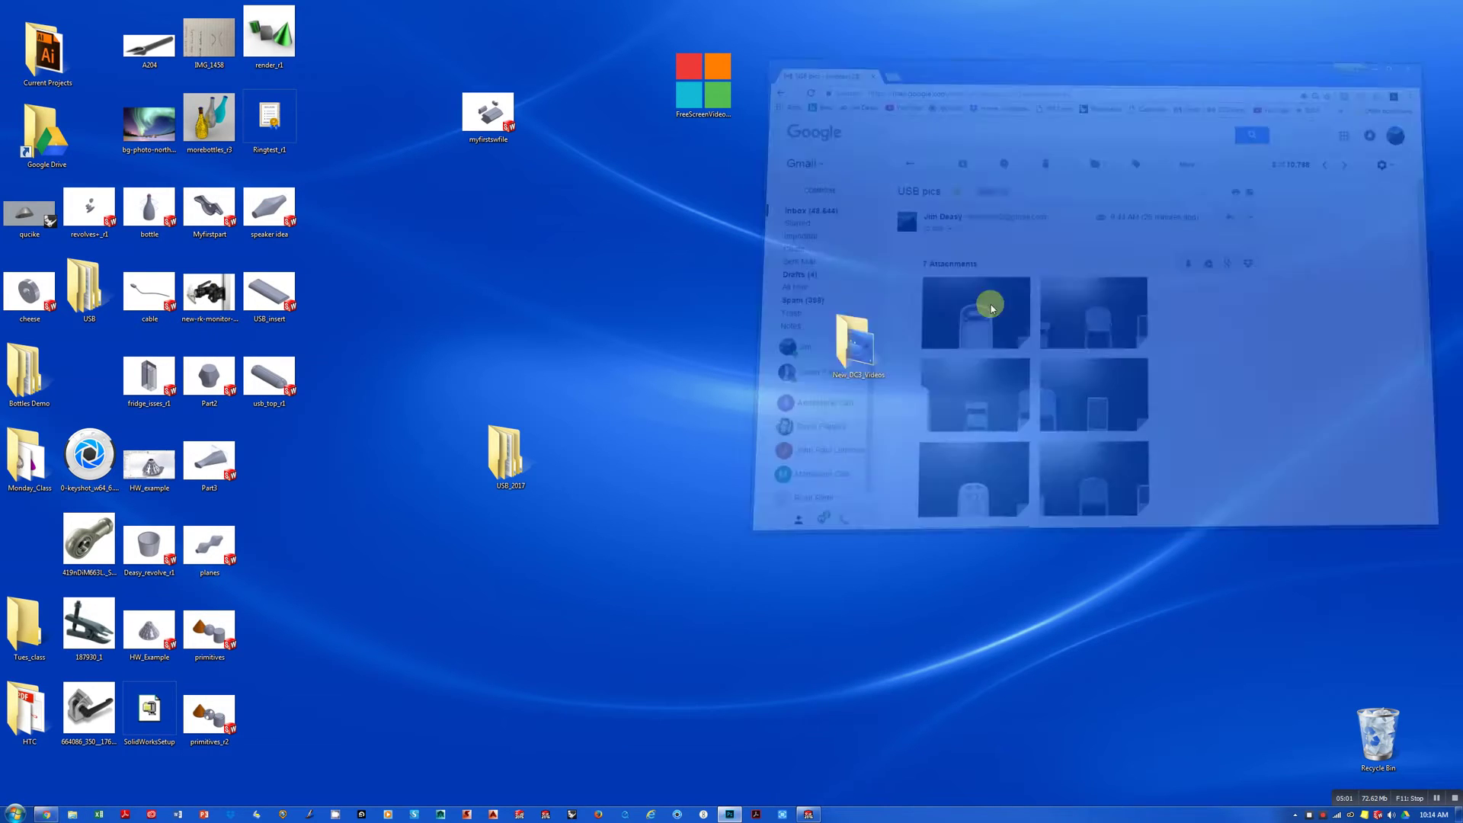
# Switch to SOLIDWORKS and create a new part document
pyautogui.click(809, 814)
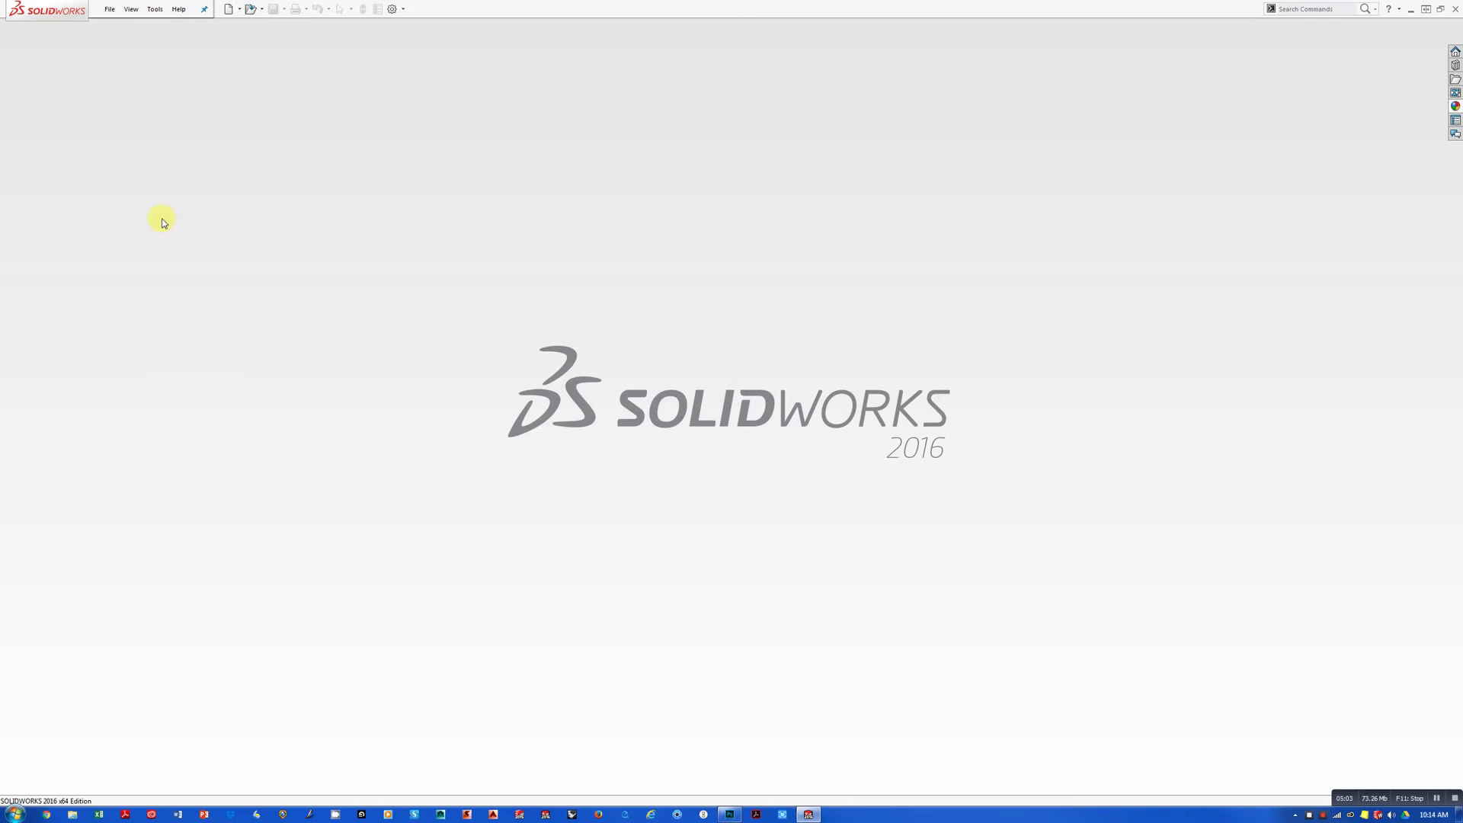
pyautogui.click(110, 9)
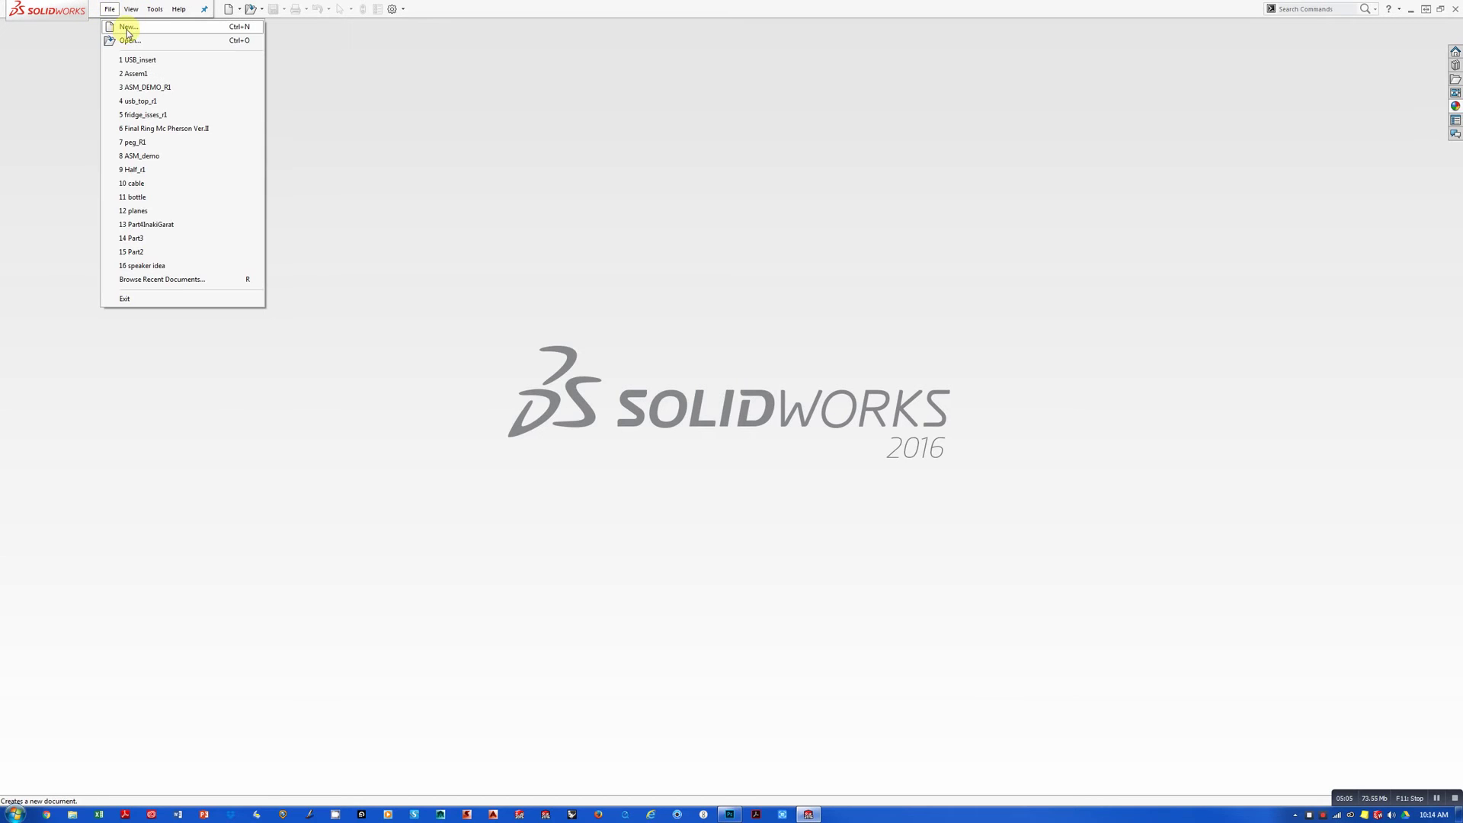
pyautogui.click(126, 27)
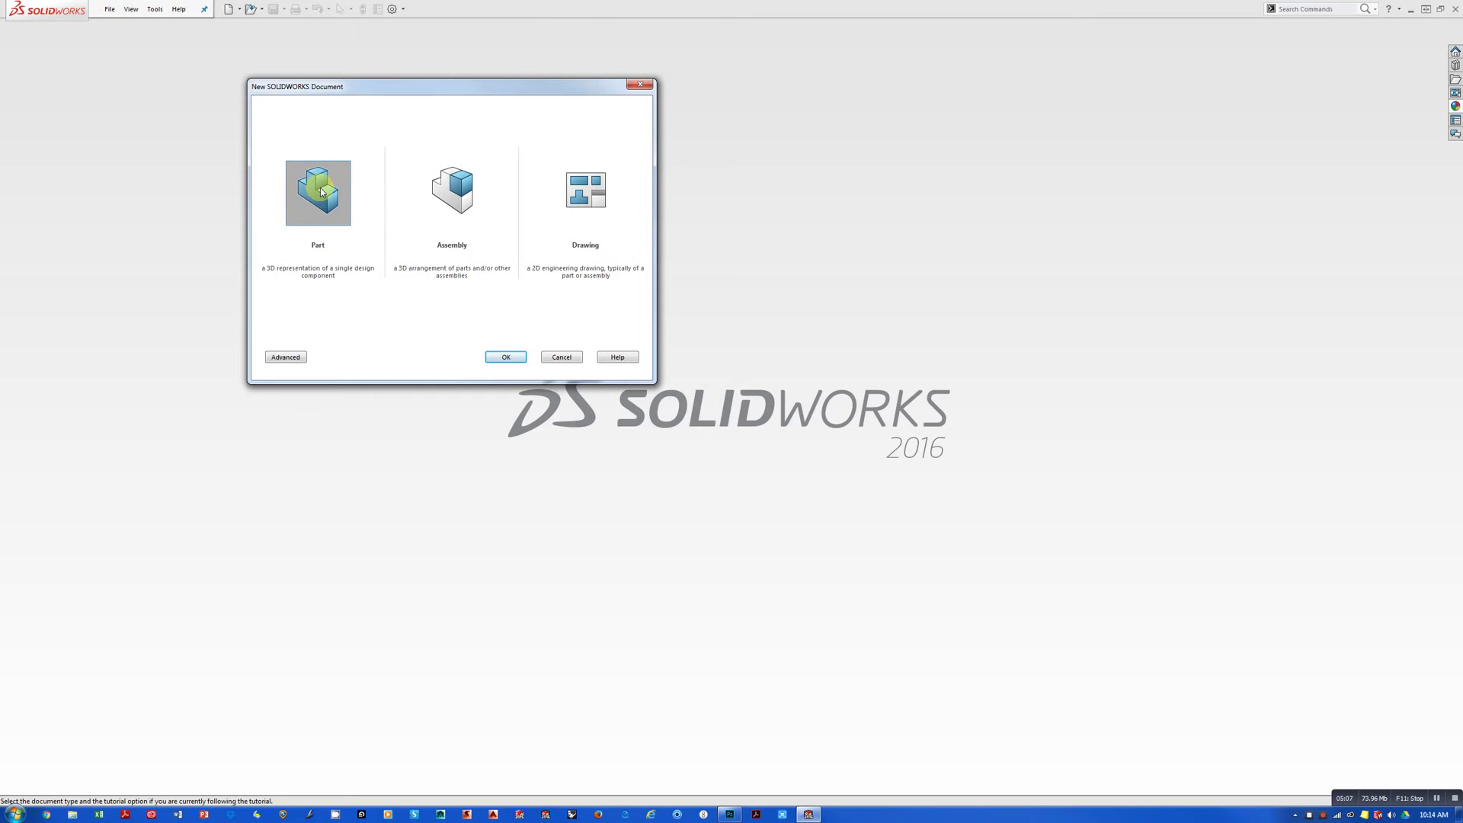
pyautogui.click(503, 356)
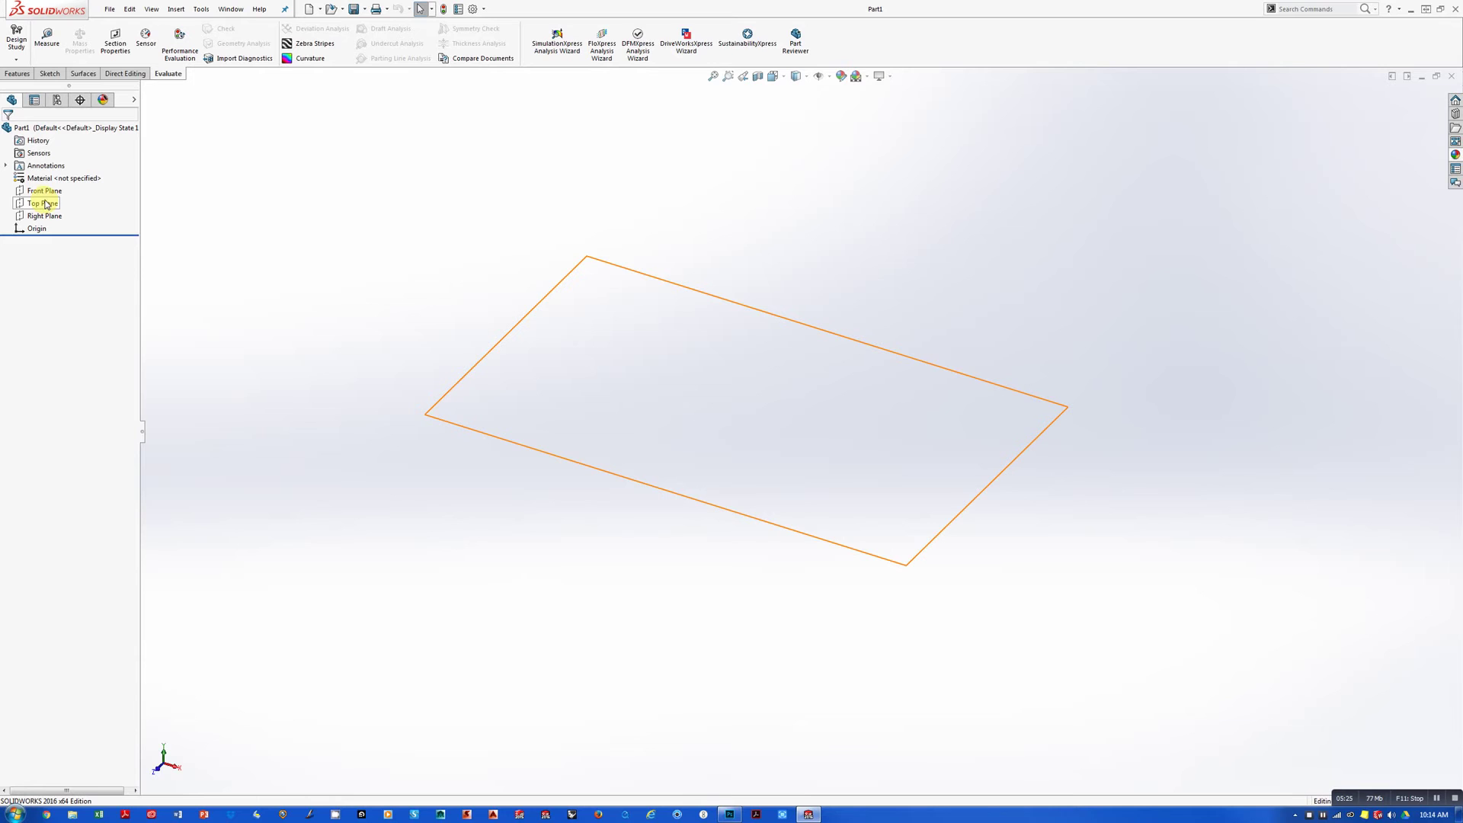
# Start a new sketch on the Top Plane
pyautogui.click(44, 204)
pyautogui.rightClick(45, 201)
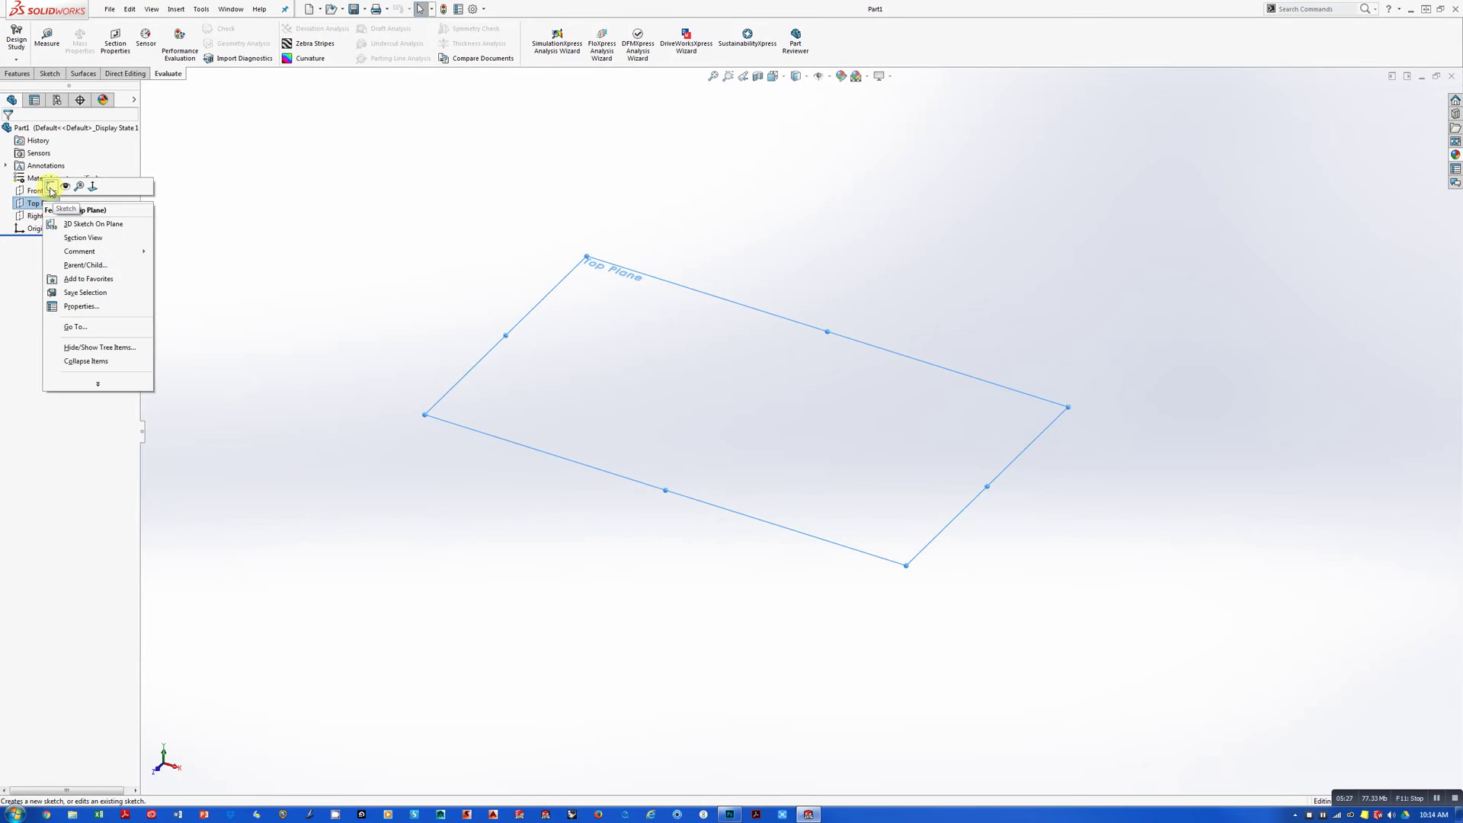
pyautogui.click(54, 192)
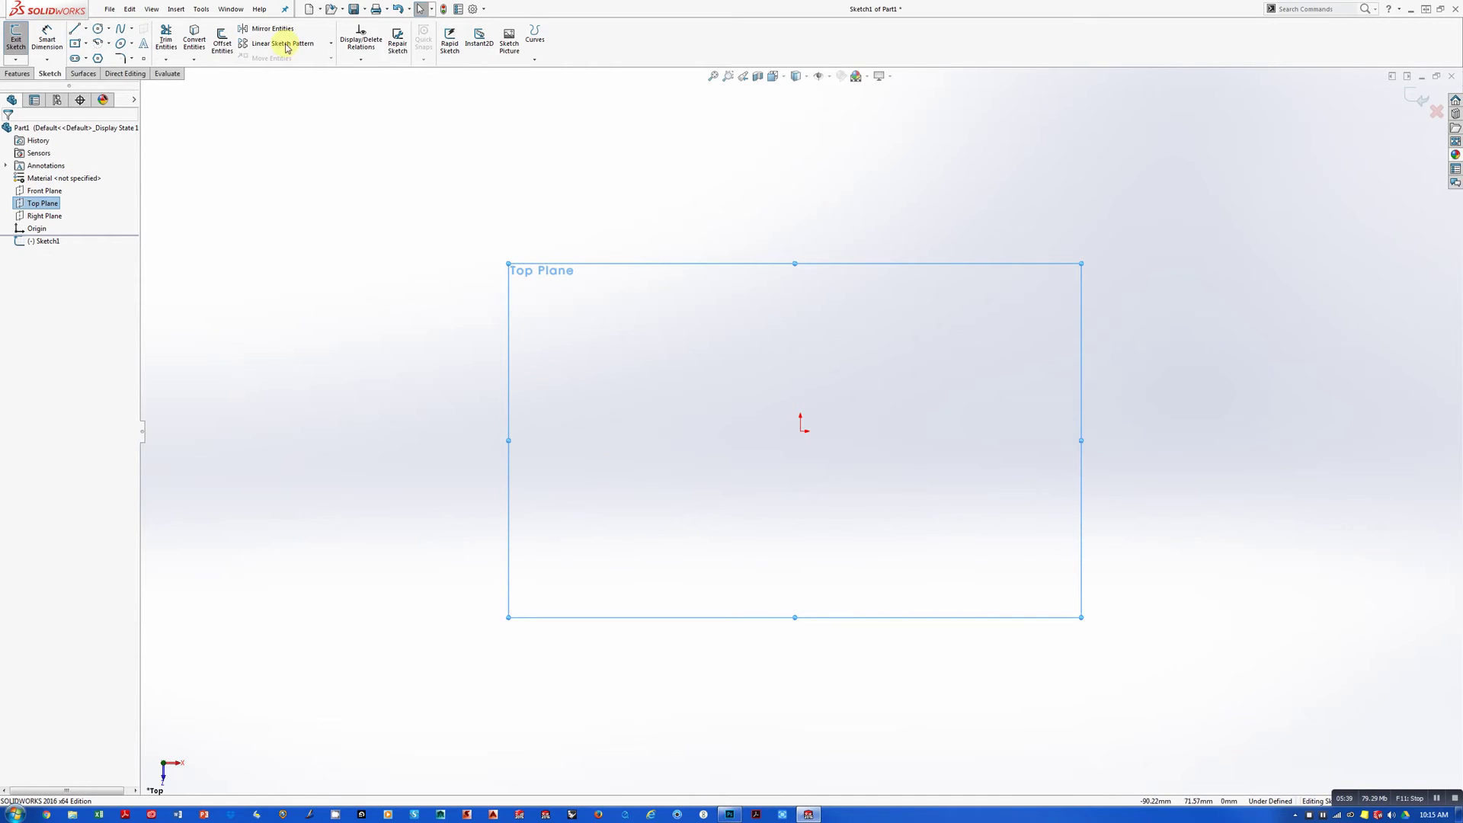
# Insert the Slider_topview image from the USB_2017 images folder into the sketch as a sketch picture
pyautogui.click(176, 11)
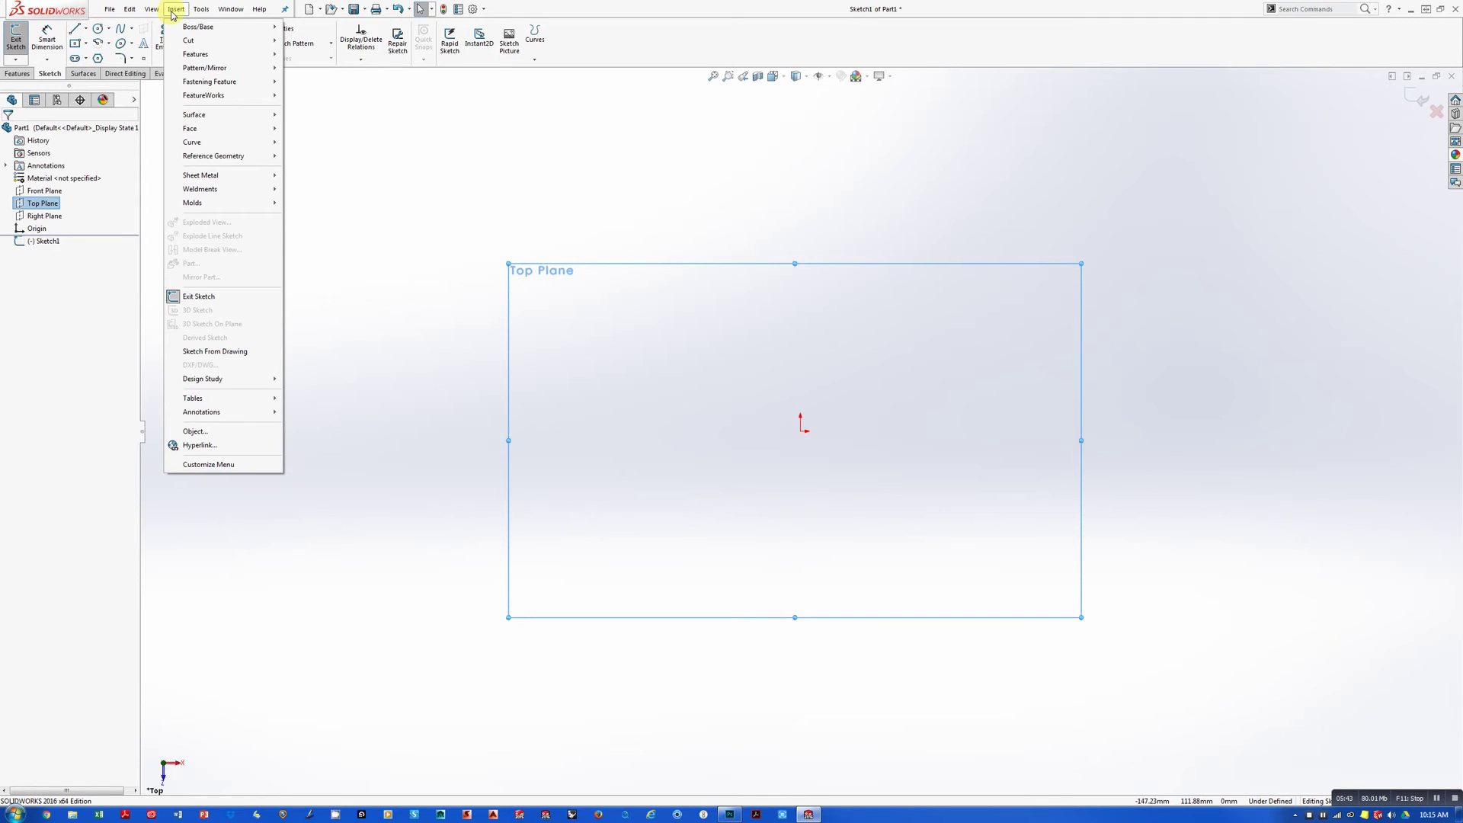
pyautogui.moveTo(130, 9)
pyautogui.moveTo(202, 11)
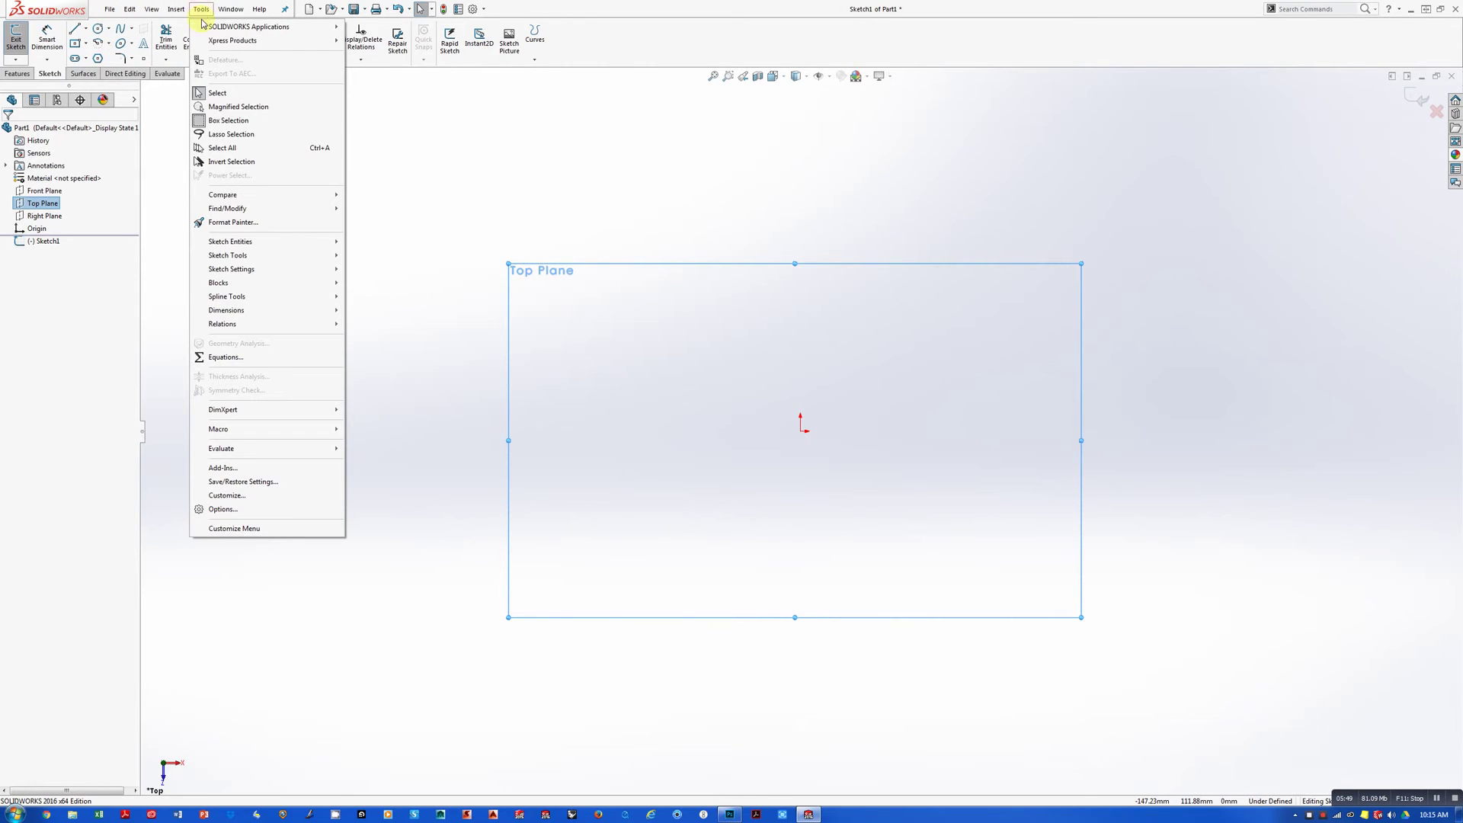
pyautogui.moveTo(238, 257)
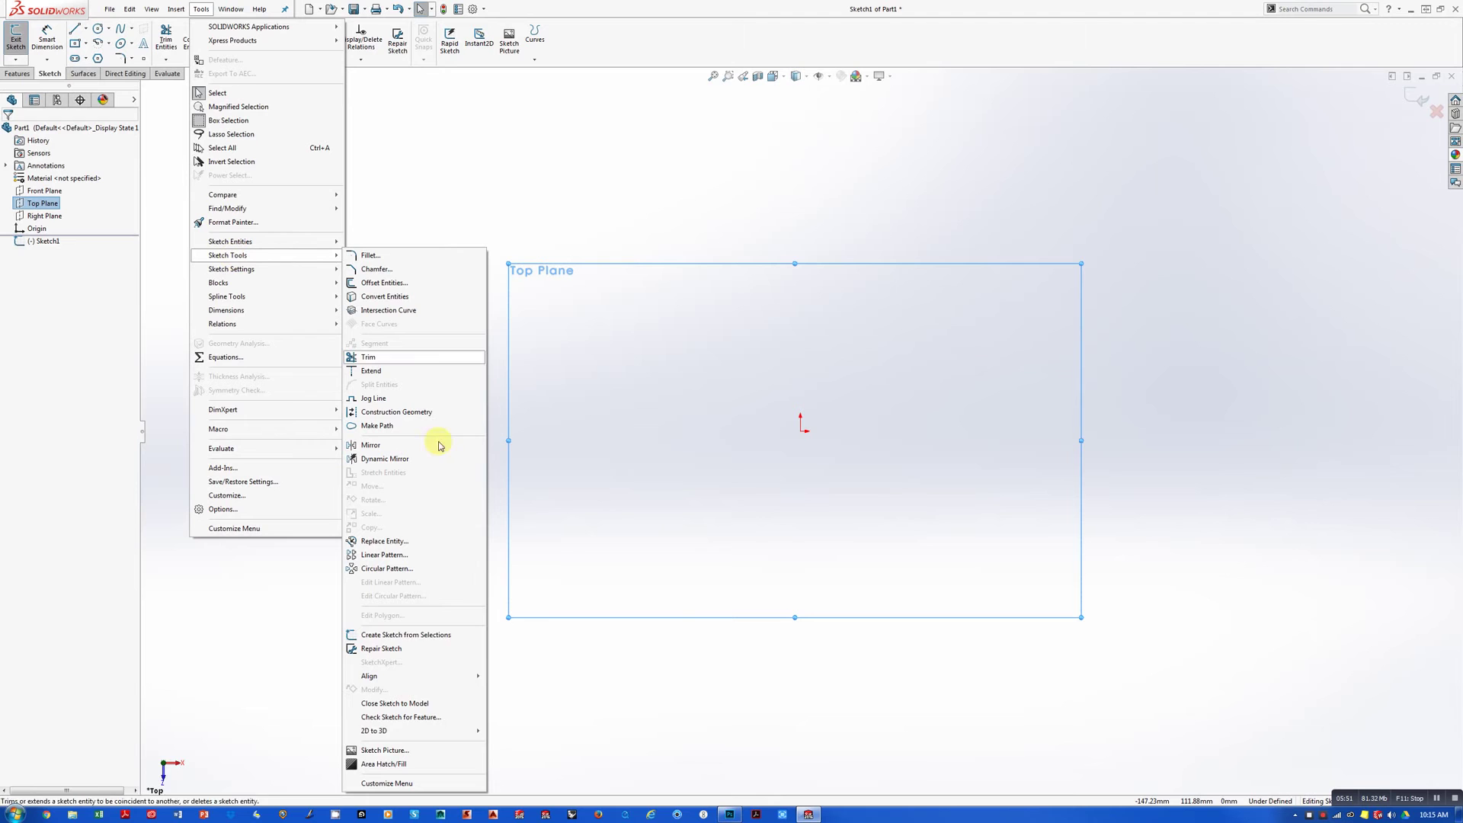
pyautogui.click(385, 752)
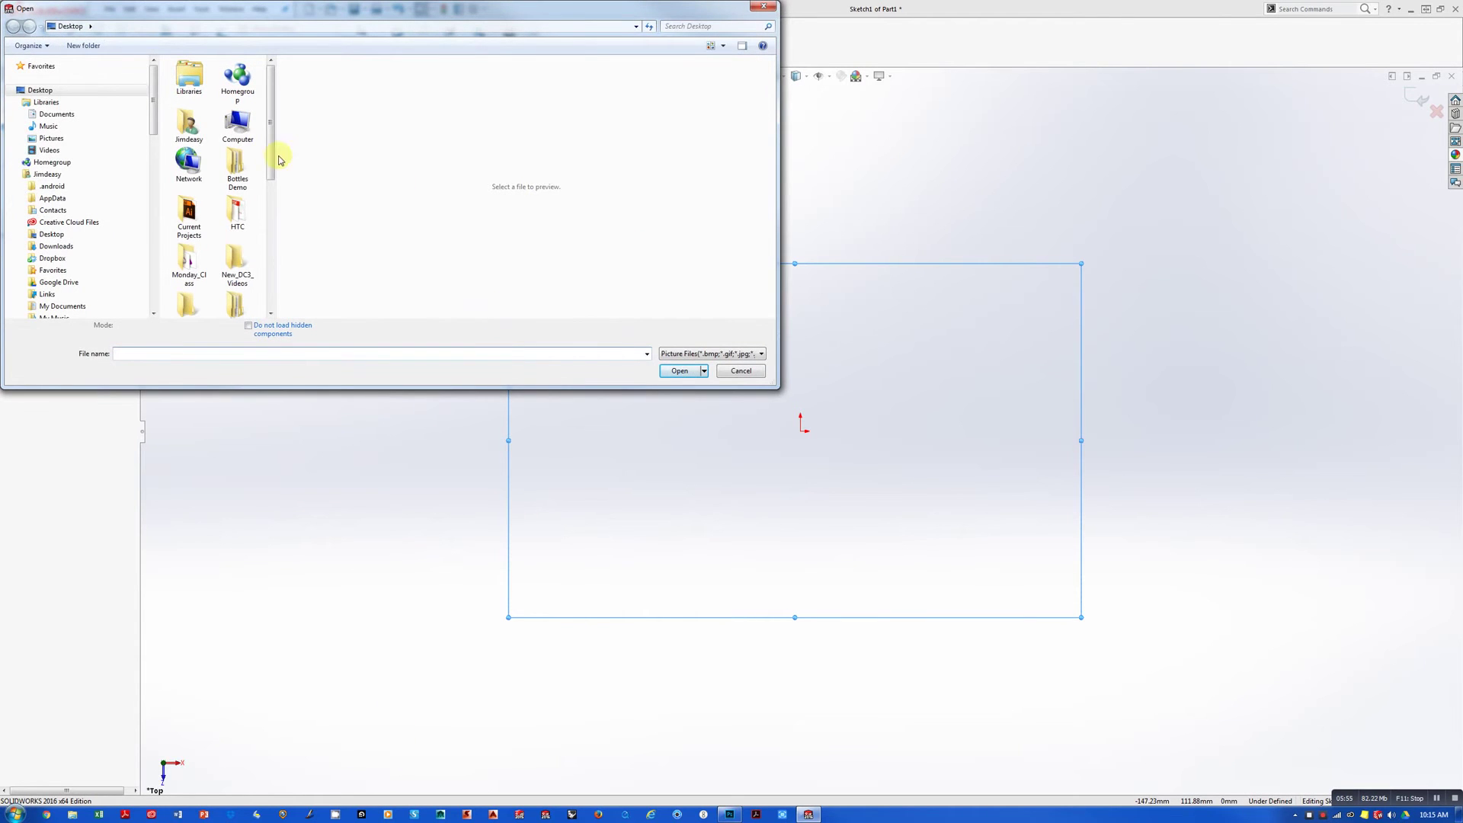
pyautogui.moveTo(274, 154); pyautogui.dragTo(269, 259)
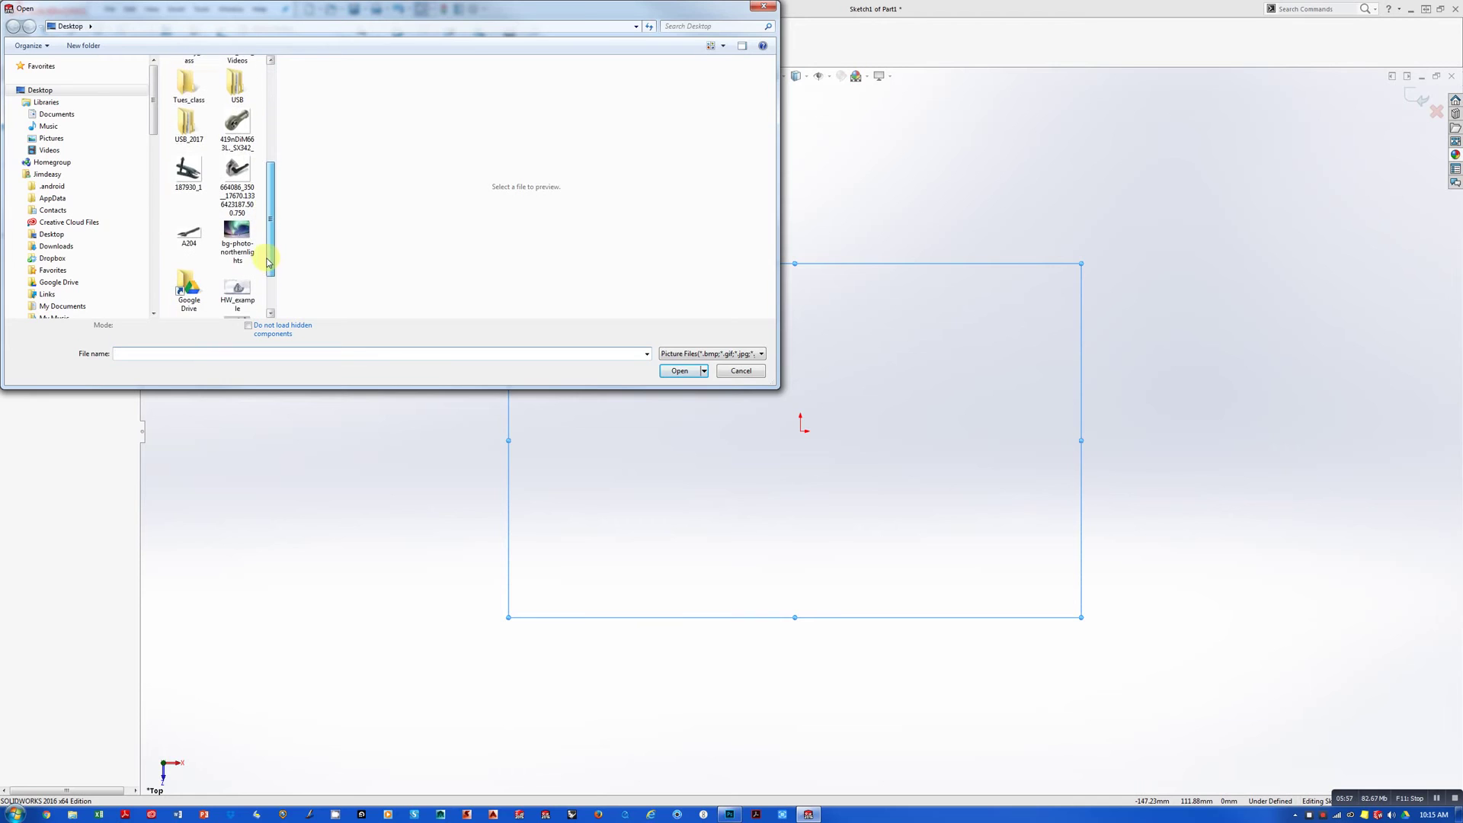
pyautogui.doubleClick(189, 128)
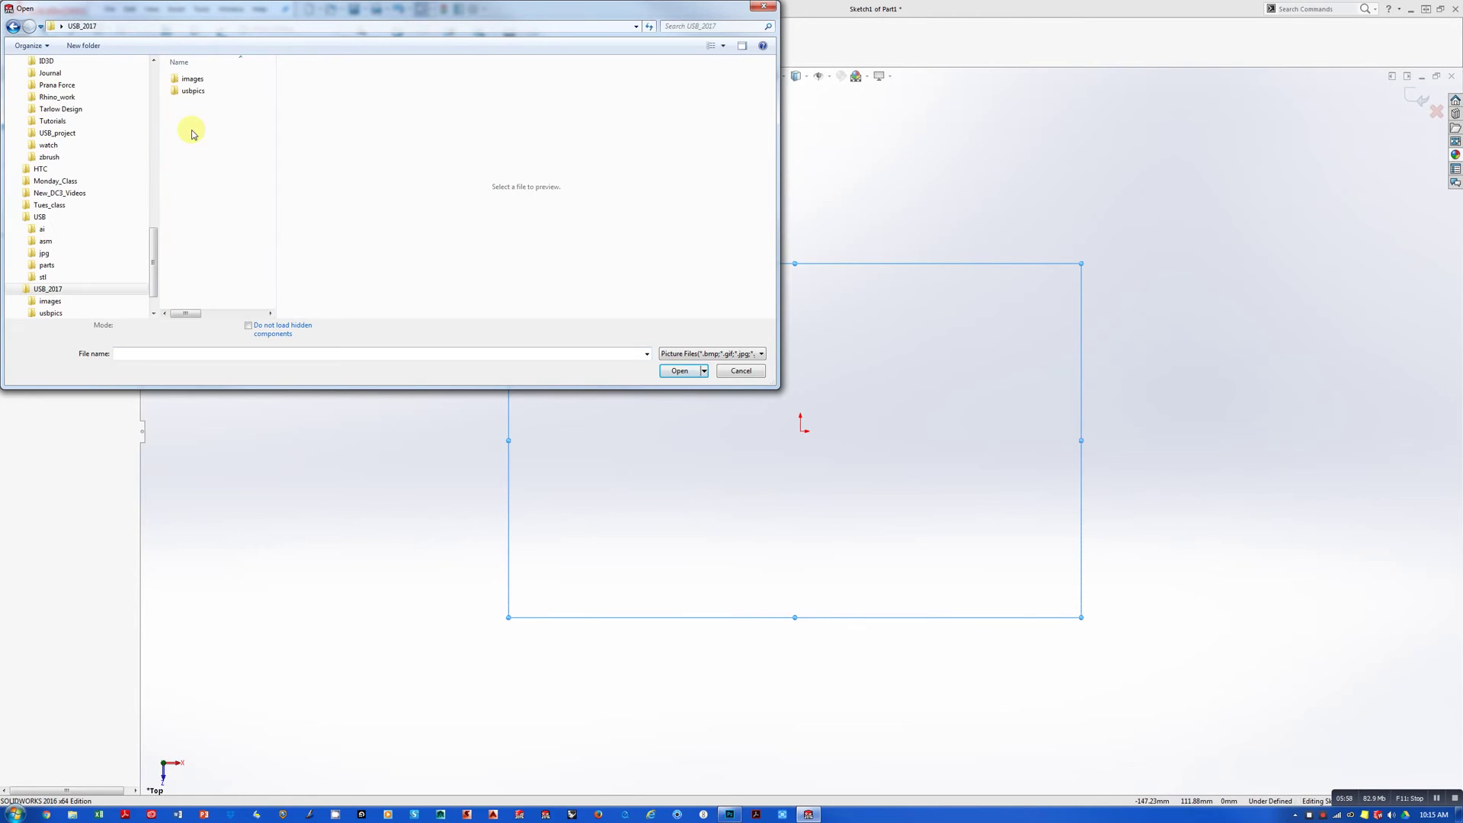
pyautogui.doubleClick(190, 80)
pyautogui.click(197, 88)
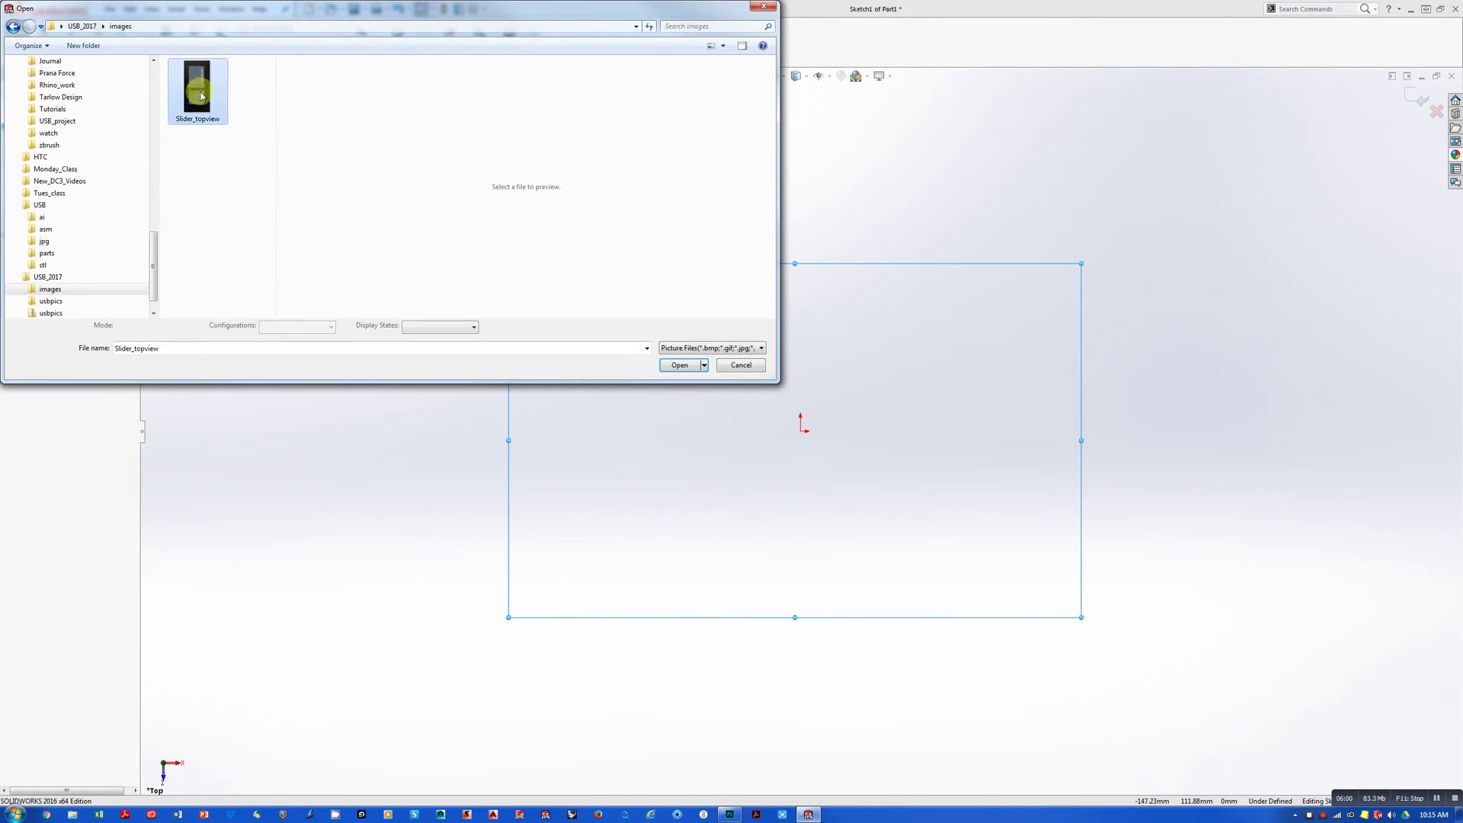
pyautogui.click(679, 364)
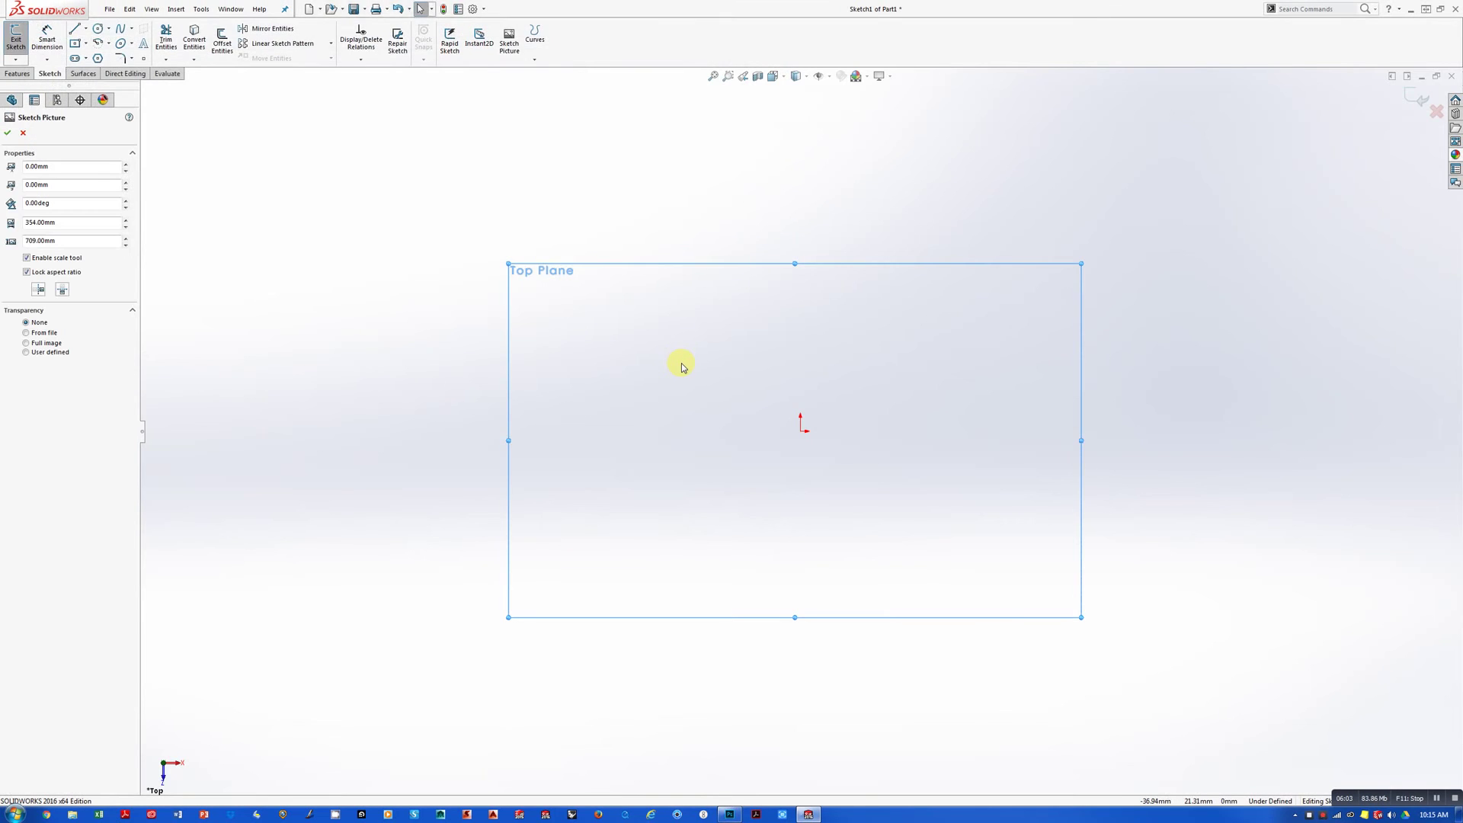
# Accept the sketch picture with its default size and position, and exit the sketch
pyautogui.scroll(5, 1013, 310)
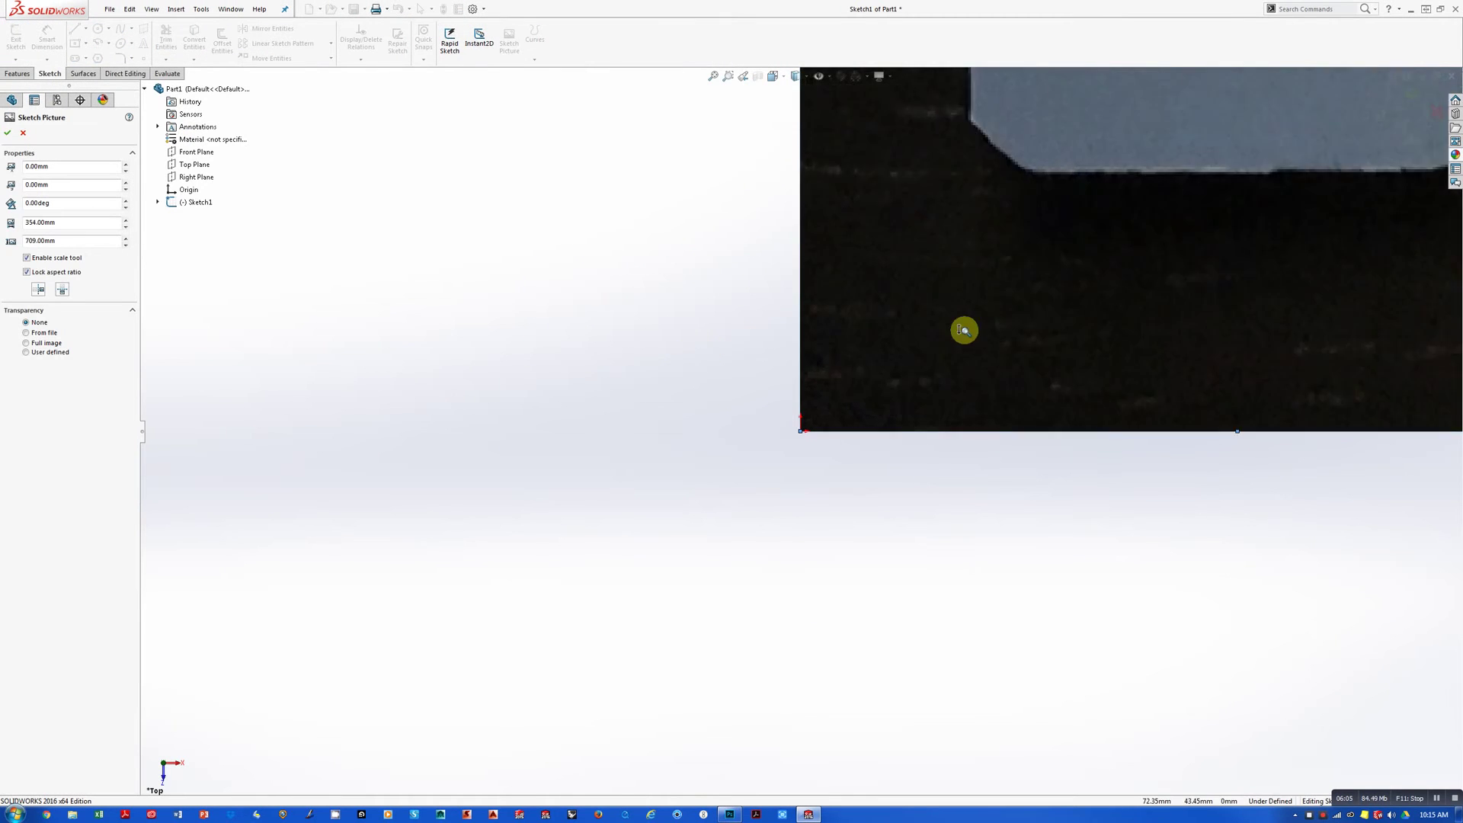
pyautogui.scroll(2, 709, 418)
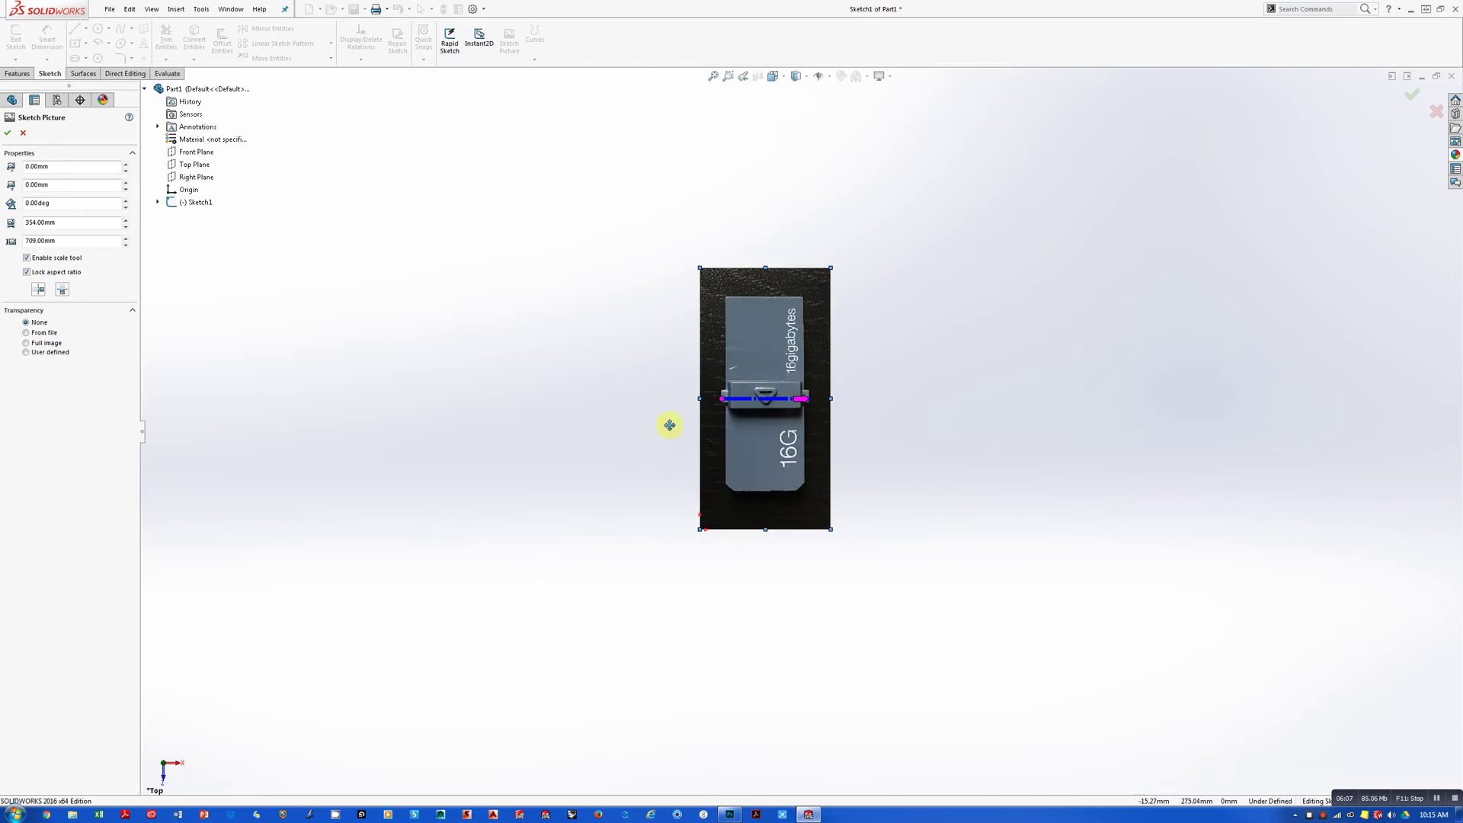
pyautogui.click(1415, 94)
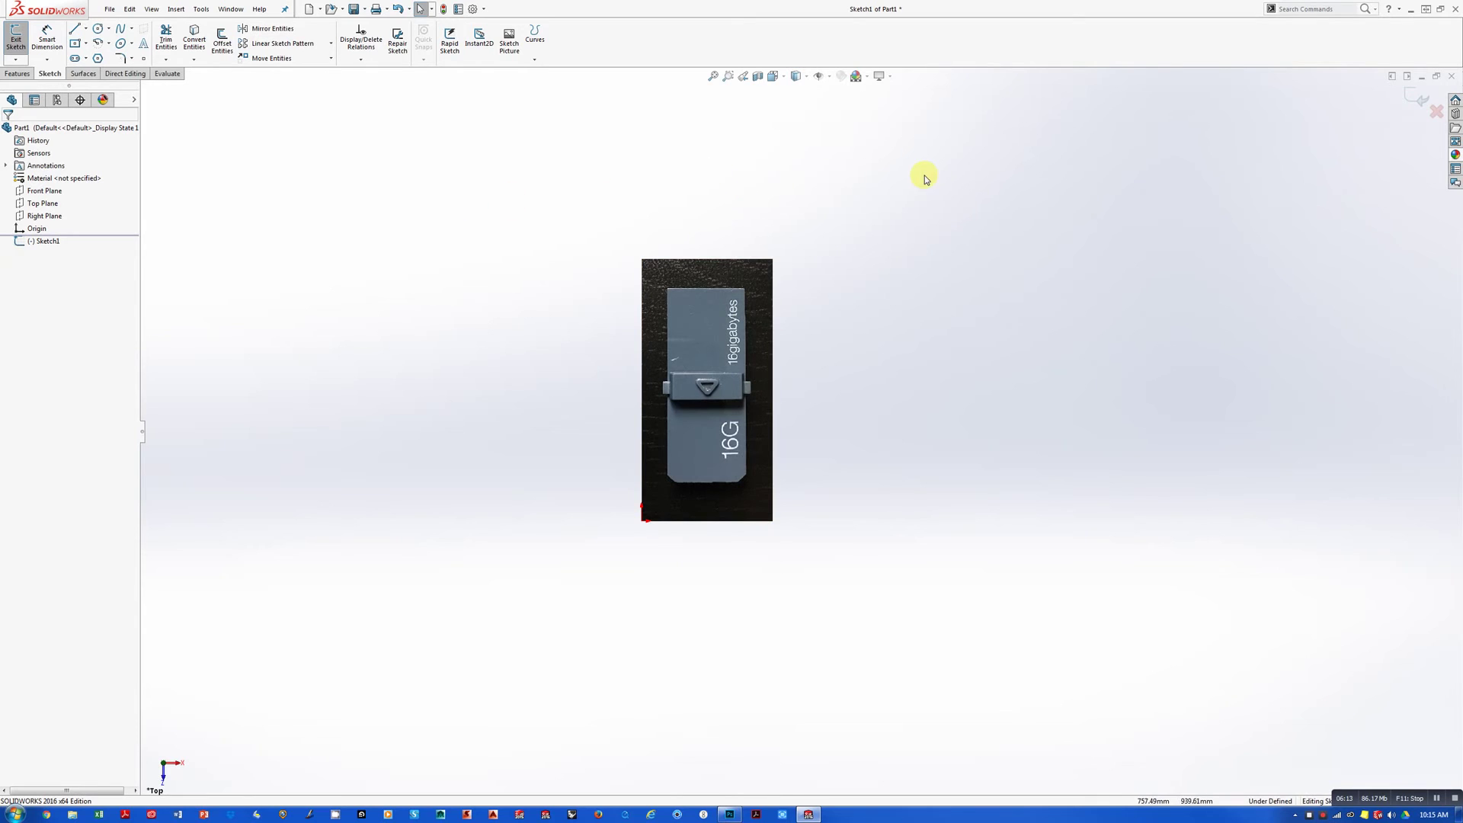
pyautogui.click(1415, 97)
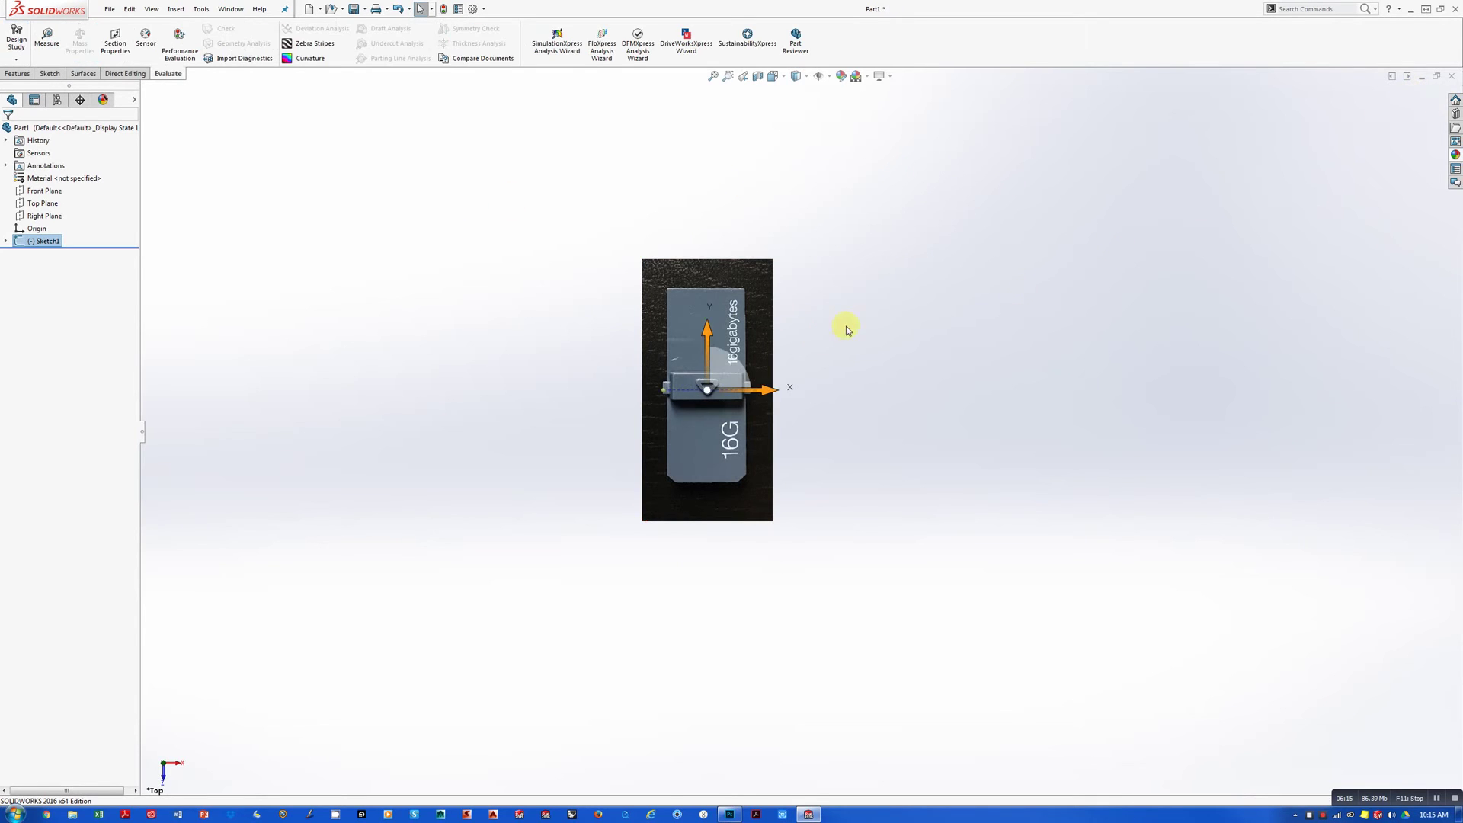
# Rename the sketch containing the insert picture to "topview"
pyautogui.scroll(-4, 858, 328)
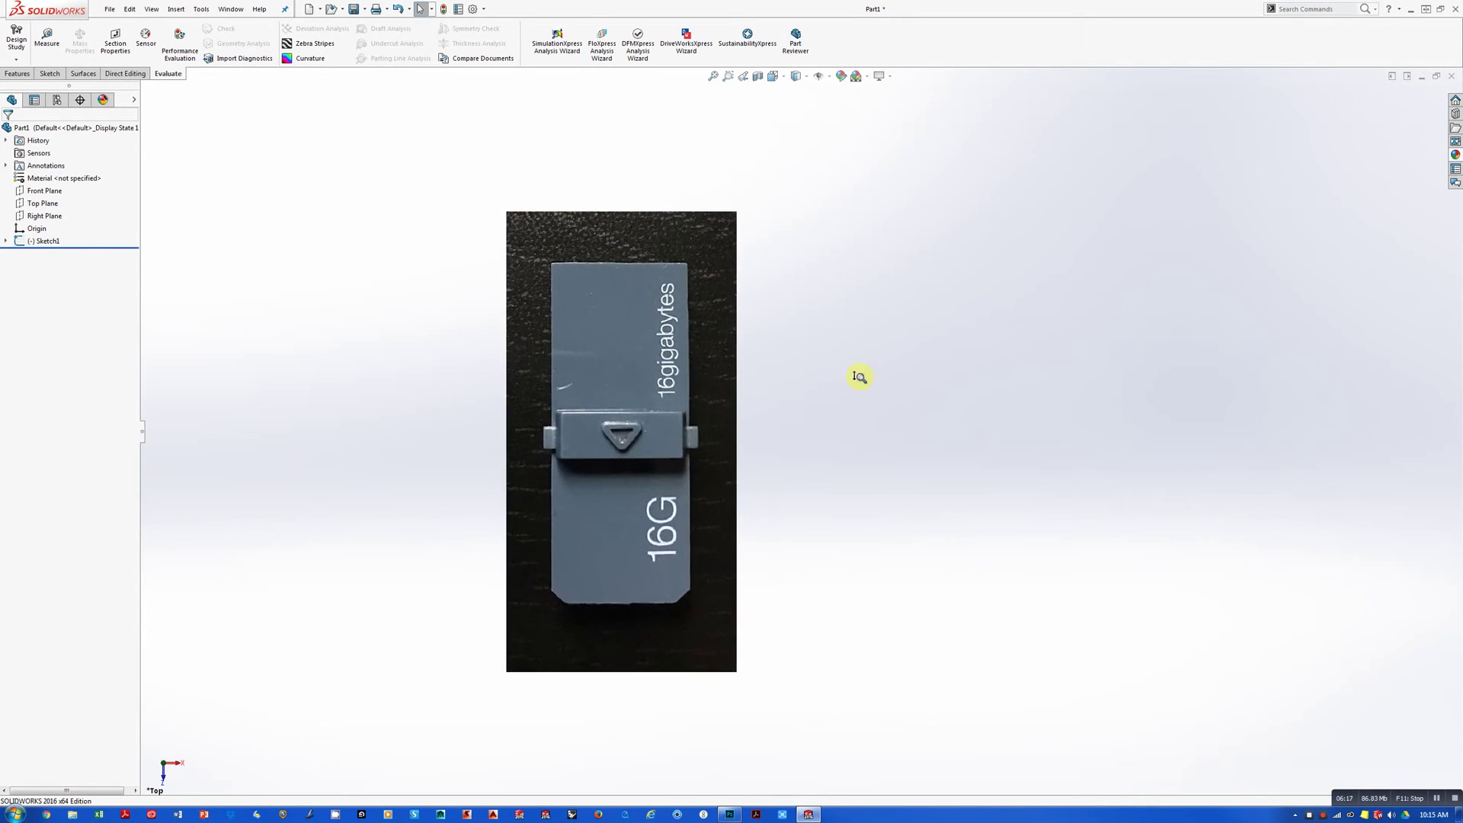
pyautogui.scroll(-2, 858, 376)
pyautogui.keyDown('ctrl'); pyautogui.moveTo(859, 376); pyautogui.dragTo(925, 369, button='middle'); pyautogui.keyUp('ctrl')
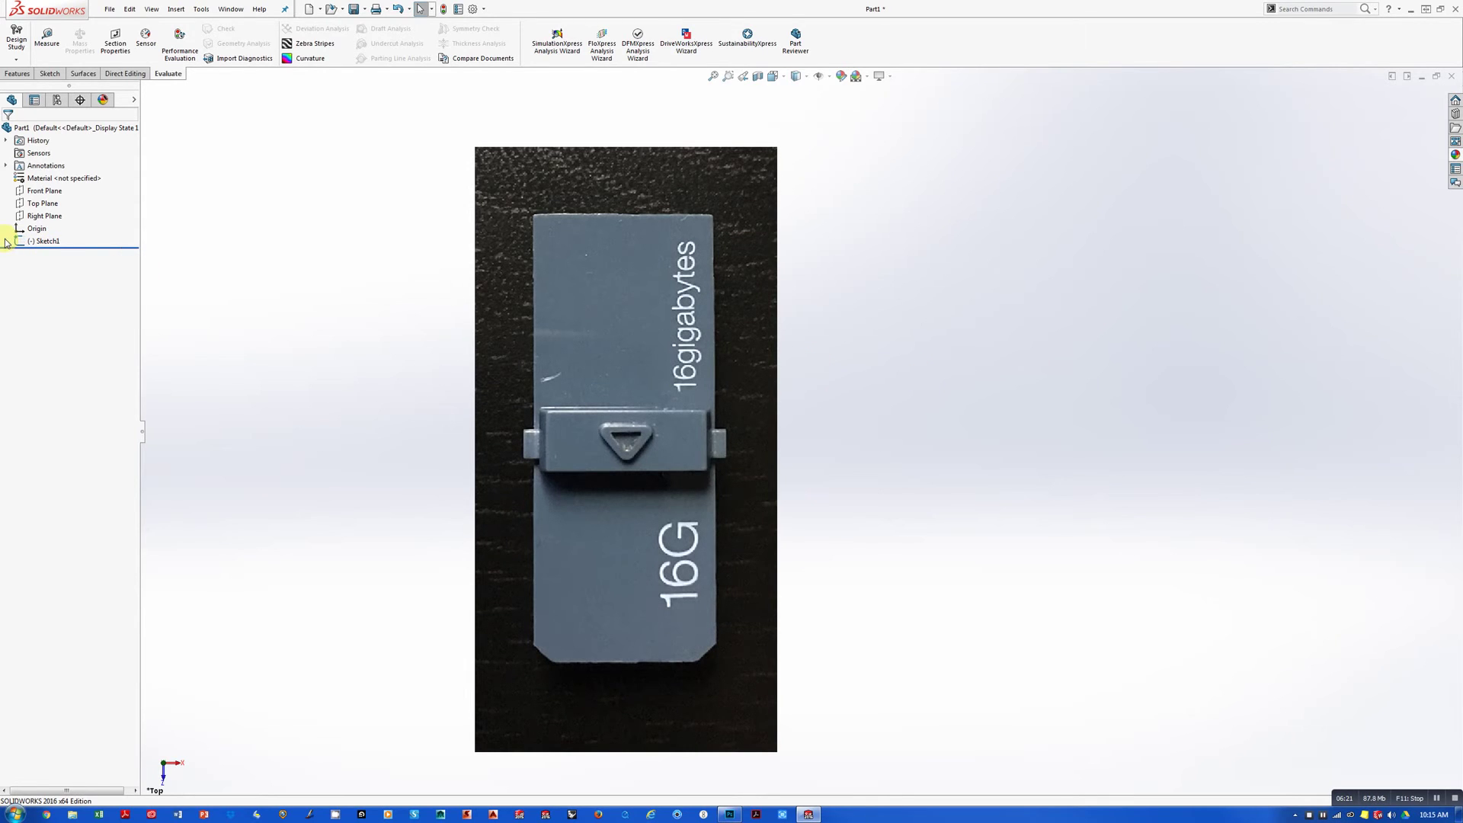
pyautogui.click(48, 241)
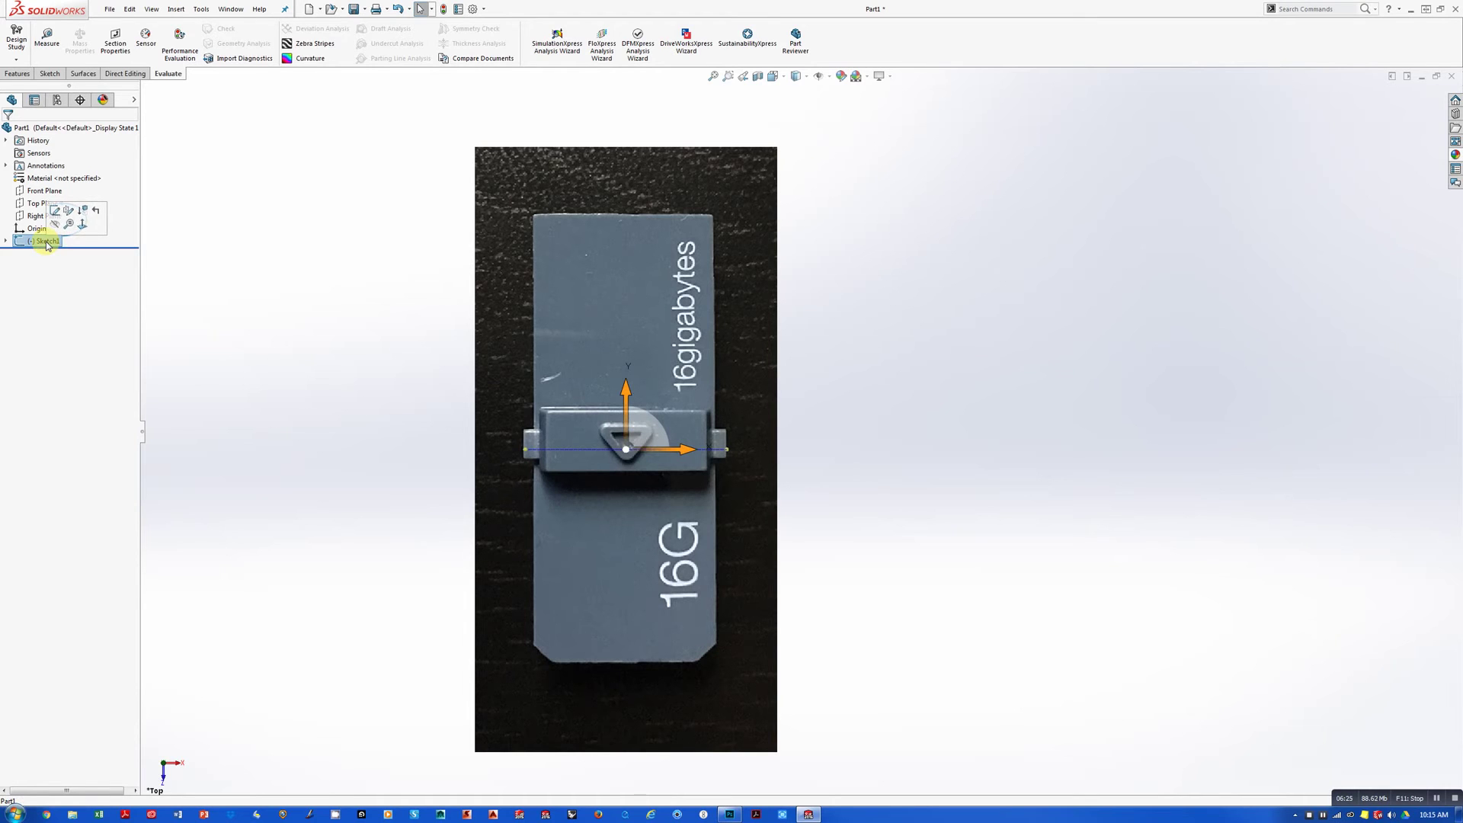
pyautogui.click(49, 241)
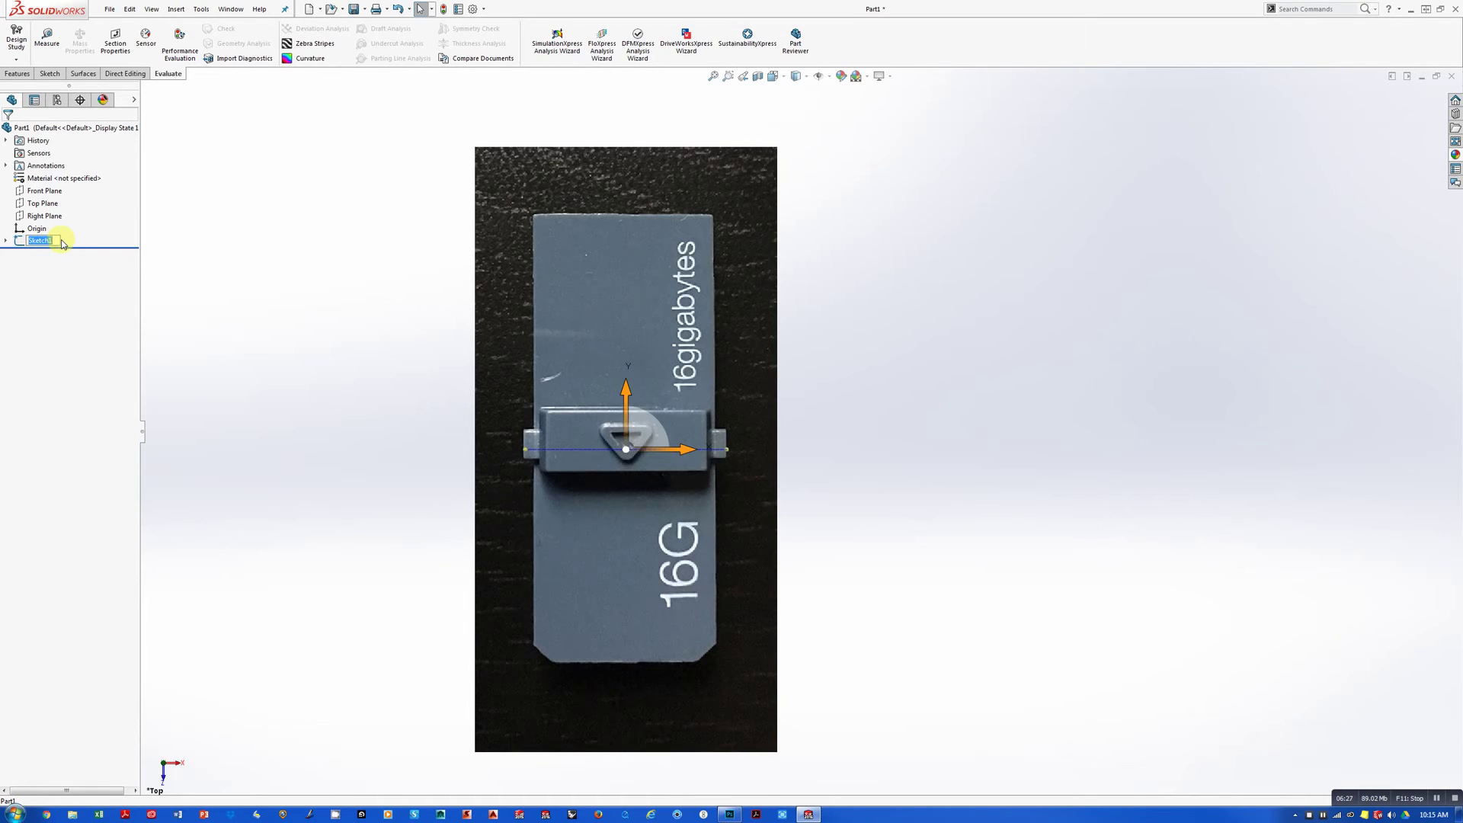
pyautogui.write('topview')
pyautogui.press('Return')
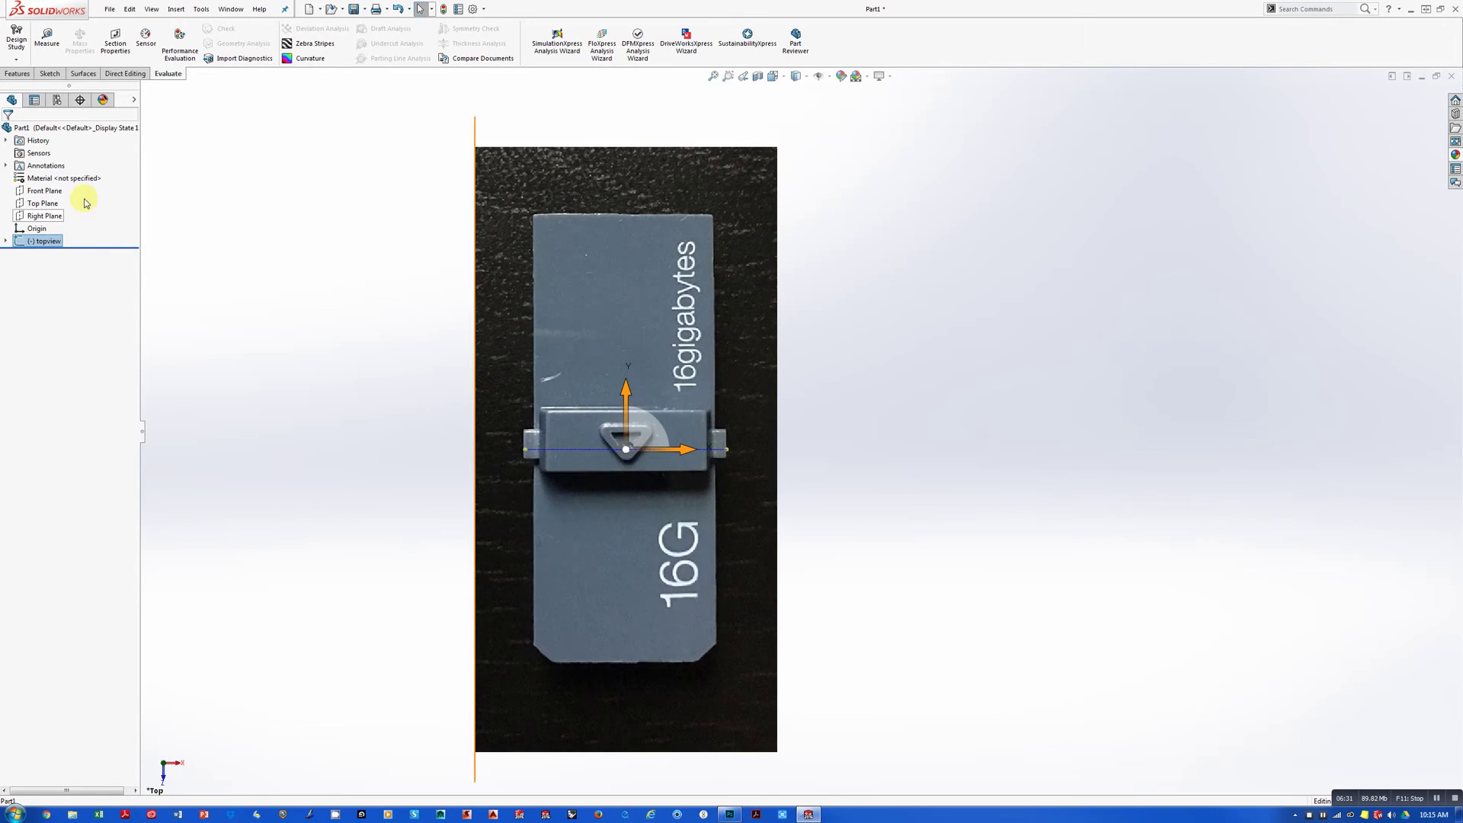
# Apply full-image transparency of 0.66 to the sketch picture in the topview sketch
pyautogui.click(5, 240)
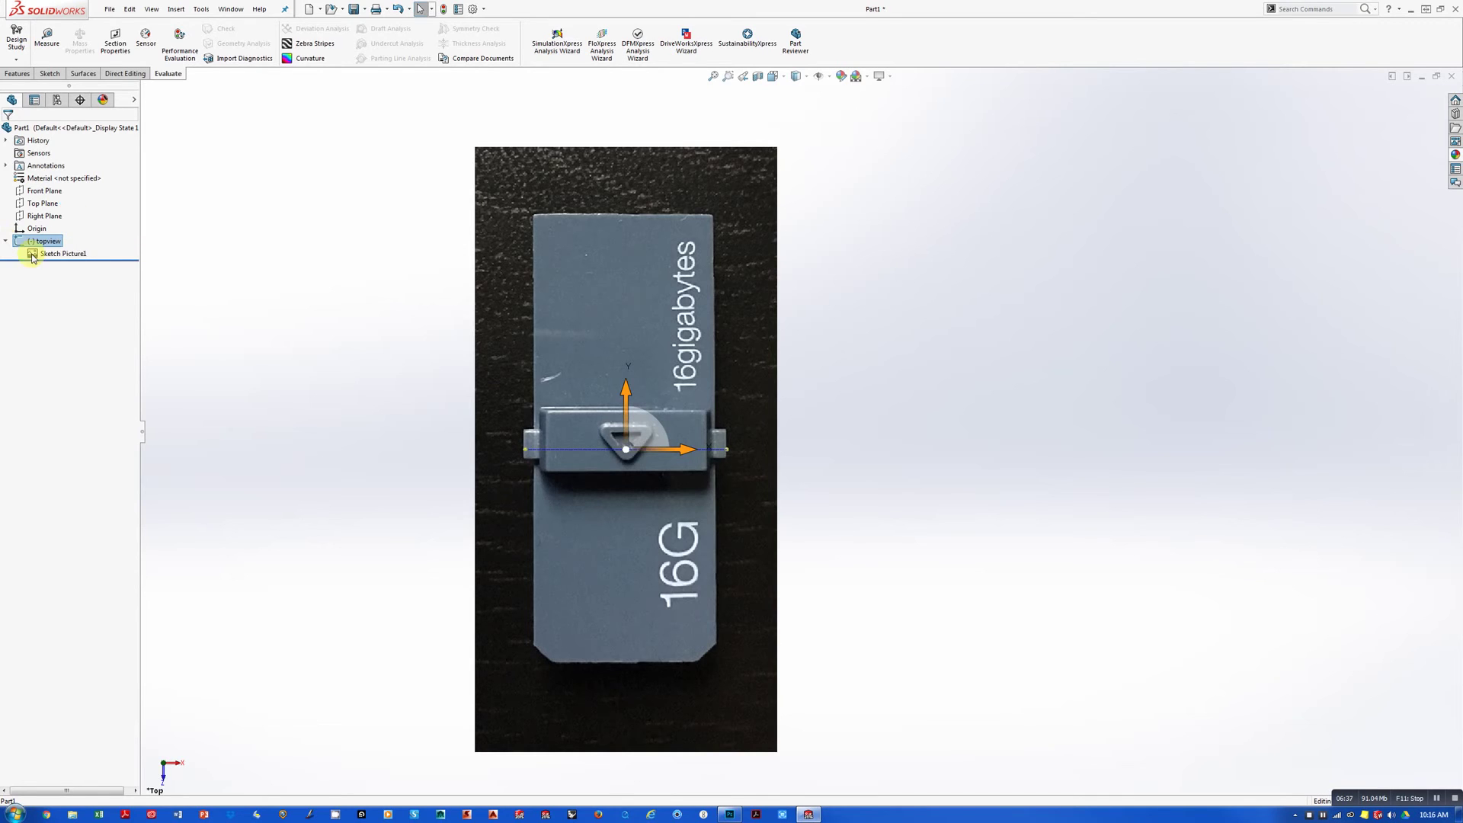
pyautogui.click(52, 253)
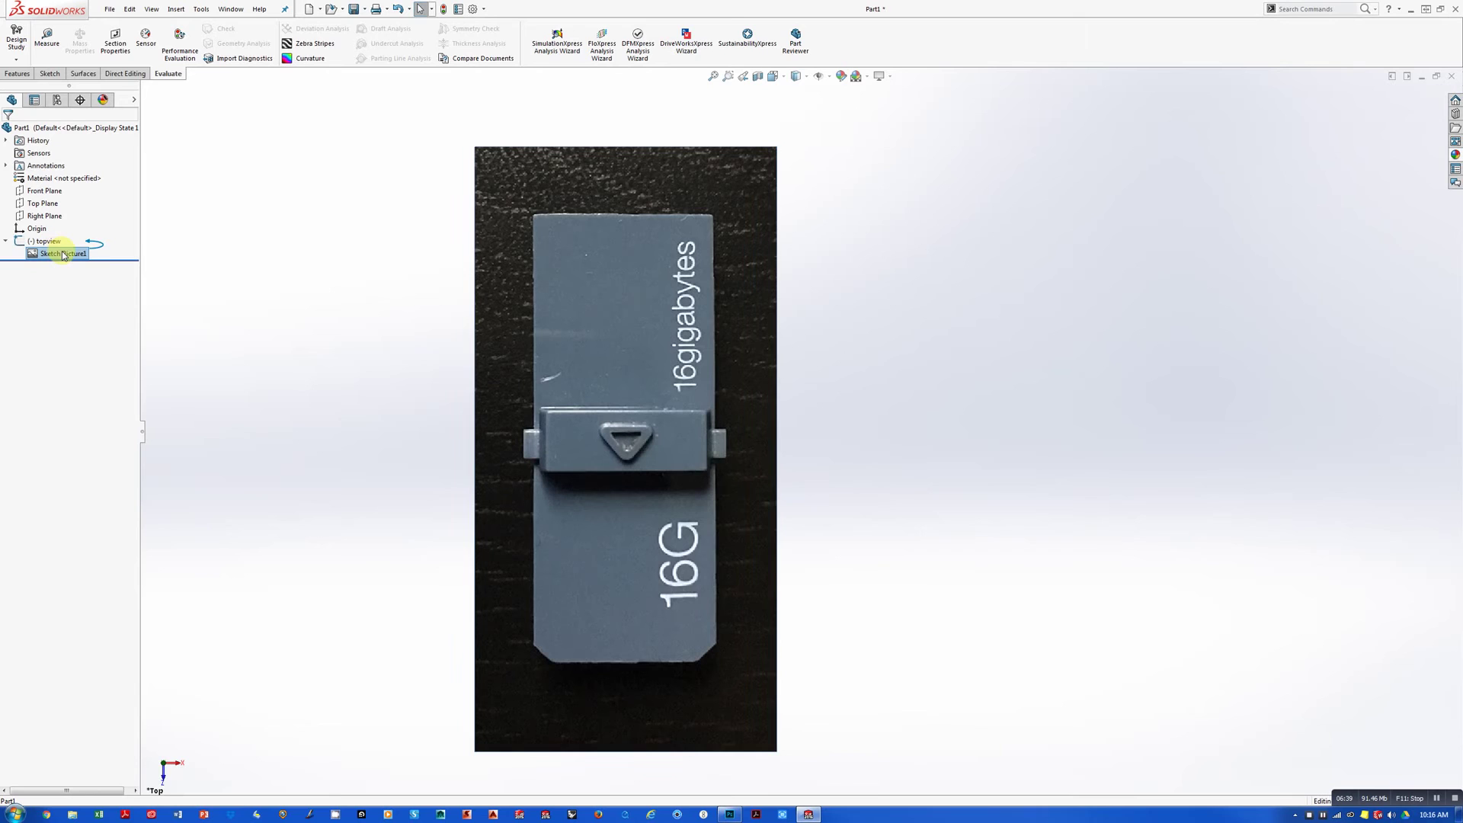
pyautogui.doubleClick(64, 254)
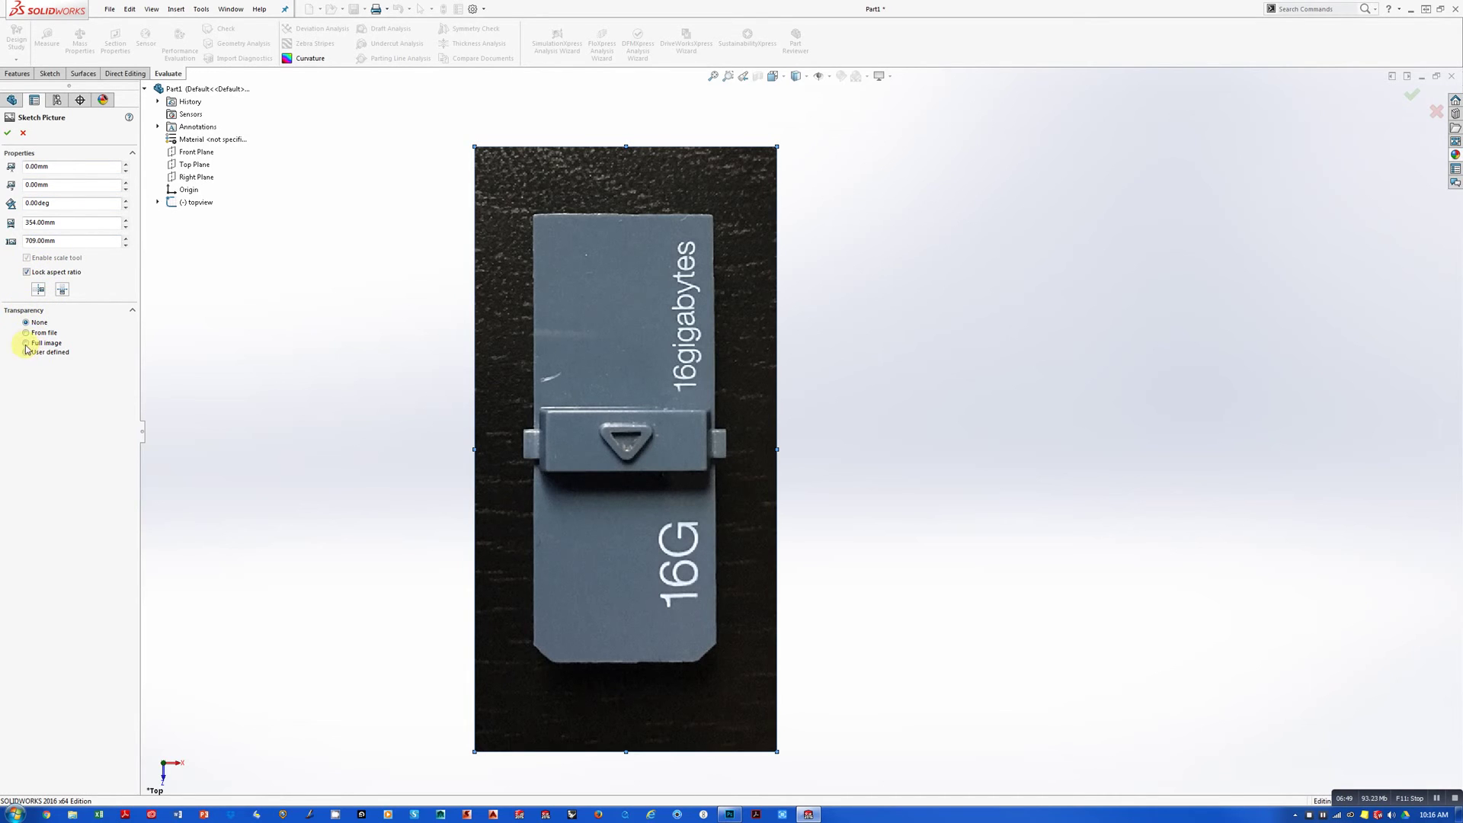
pyautogui.click(28, 344)
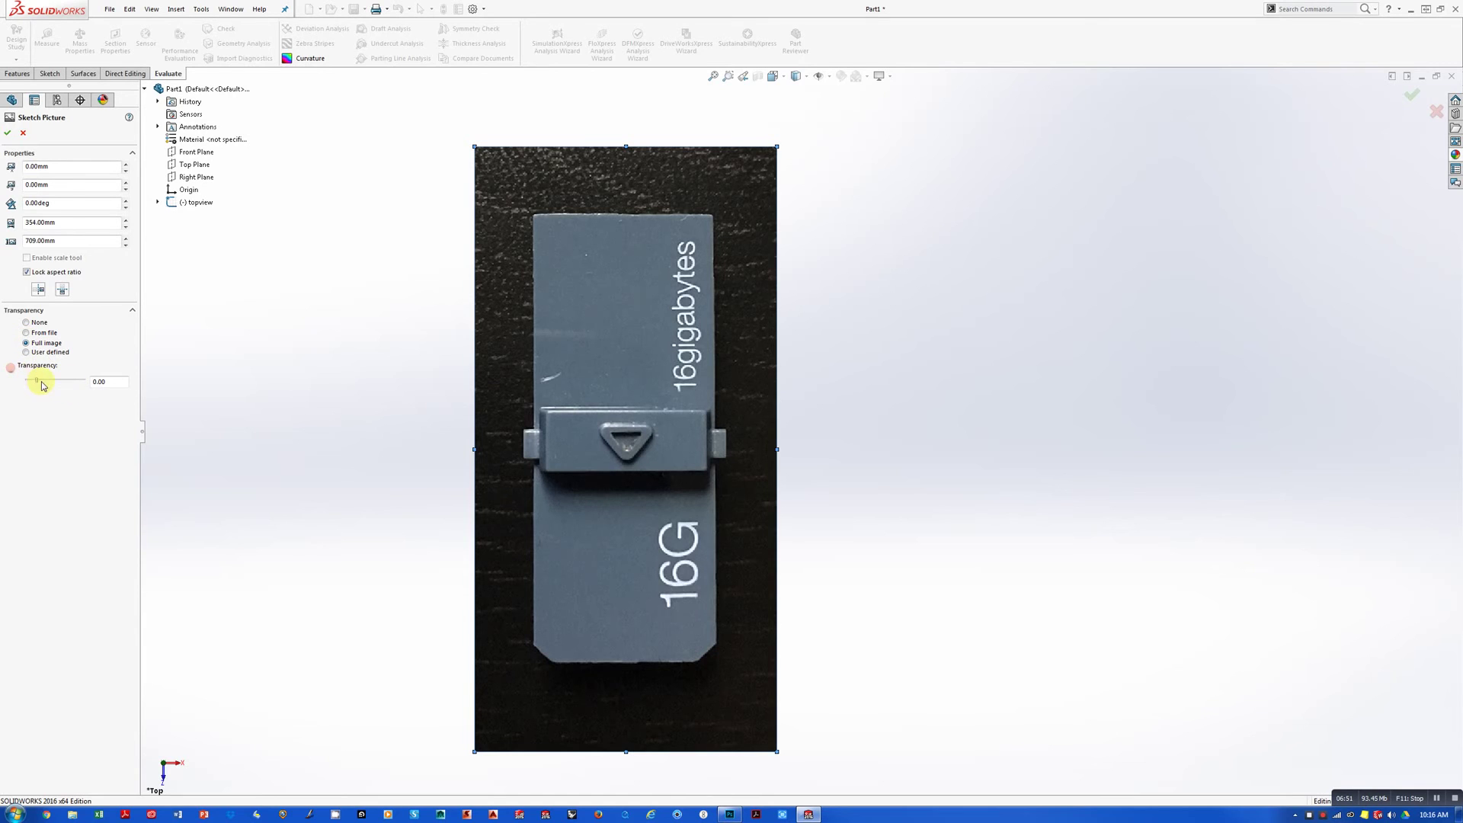
pyautogui.moveTo(75, 384); pyautogui.dragTo(64, 382)
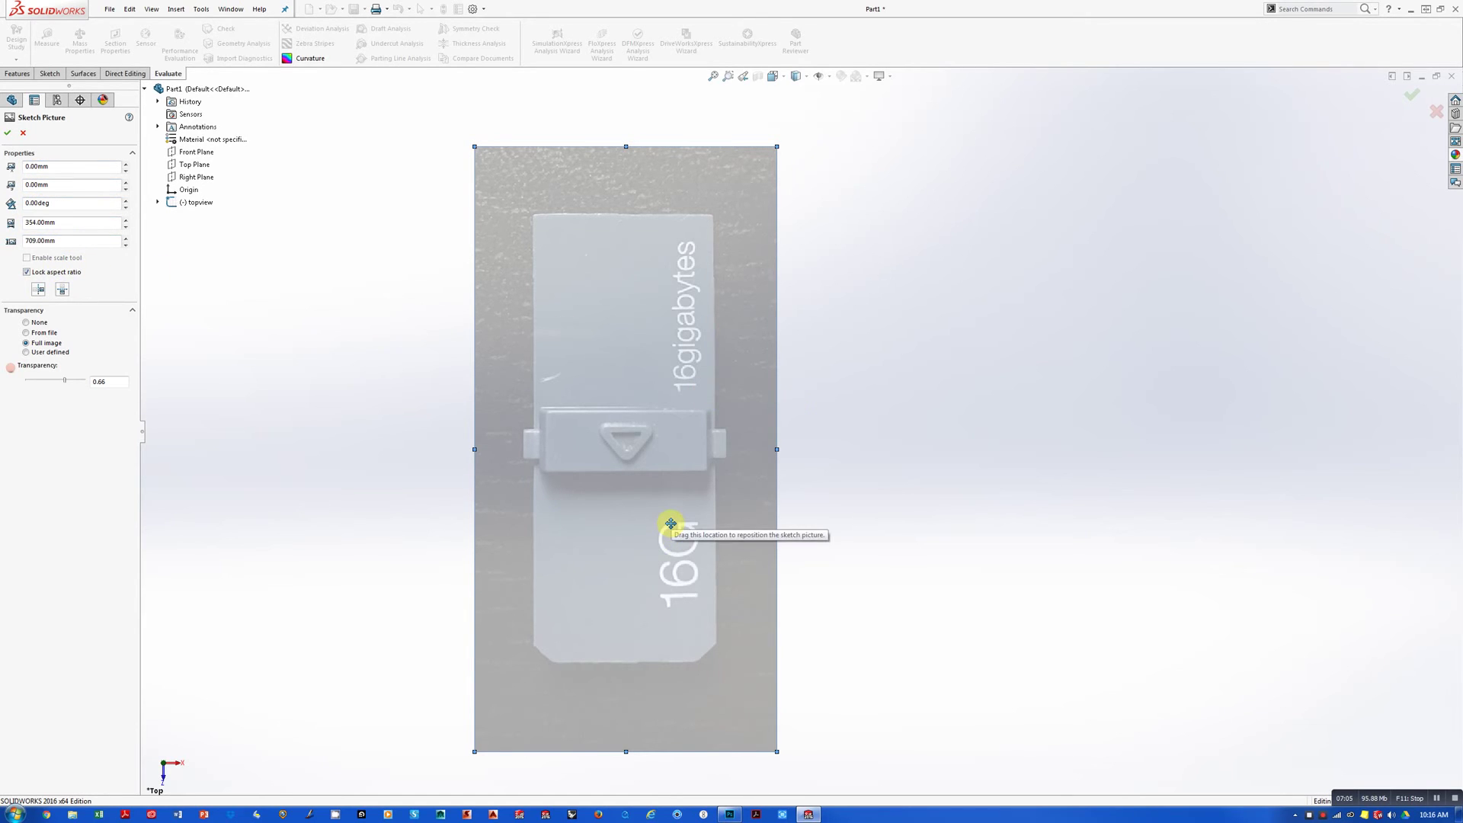
pyautogui.click(8, 135)
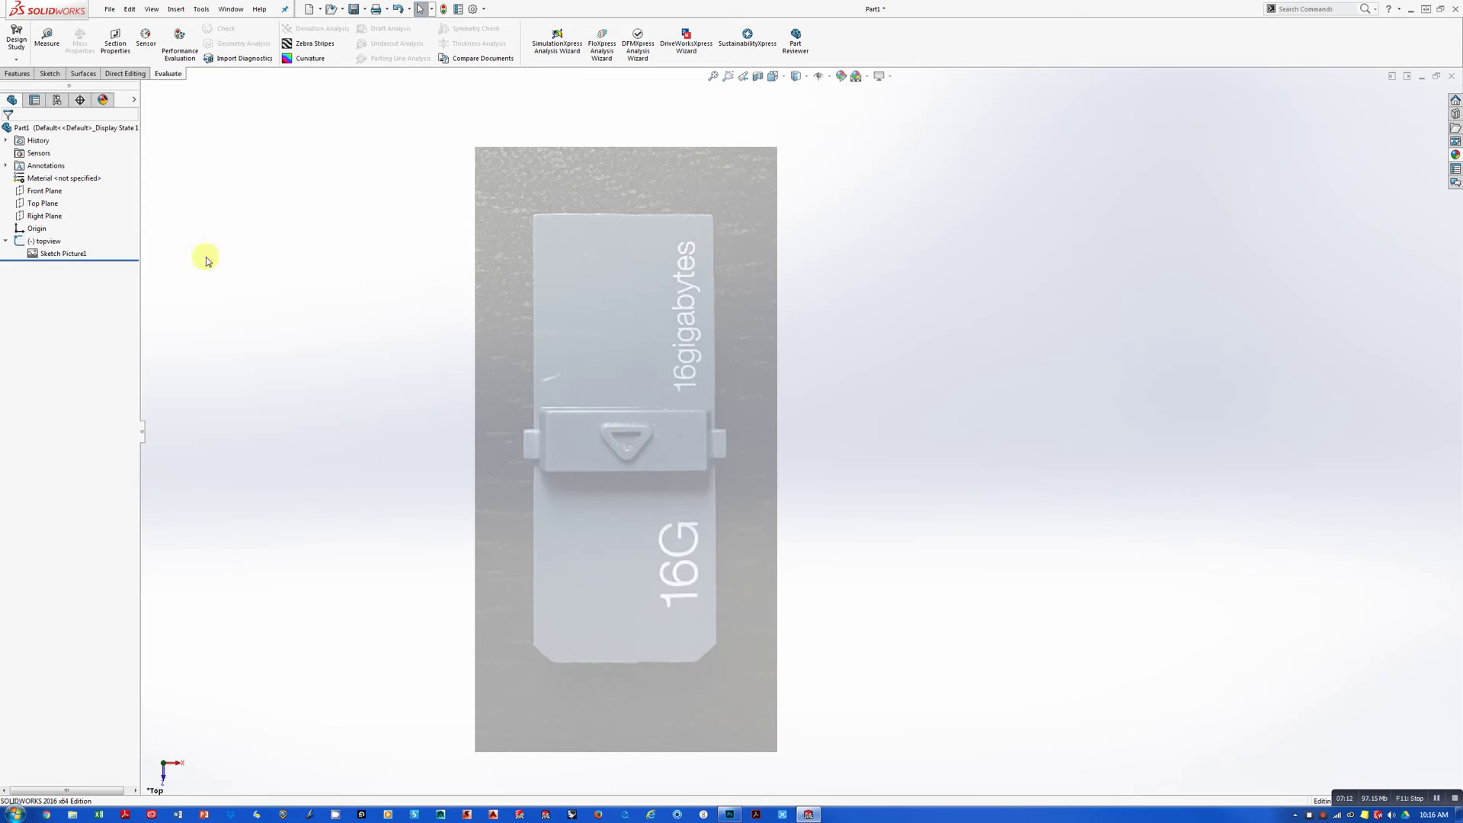
# Roll the part back to before the topview sketch
pyautogui.click(5, 242)
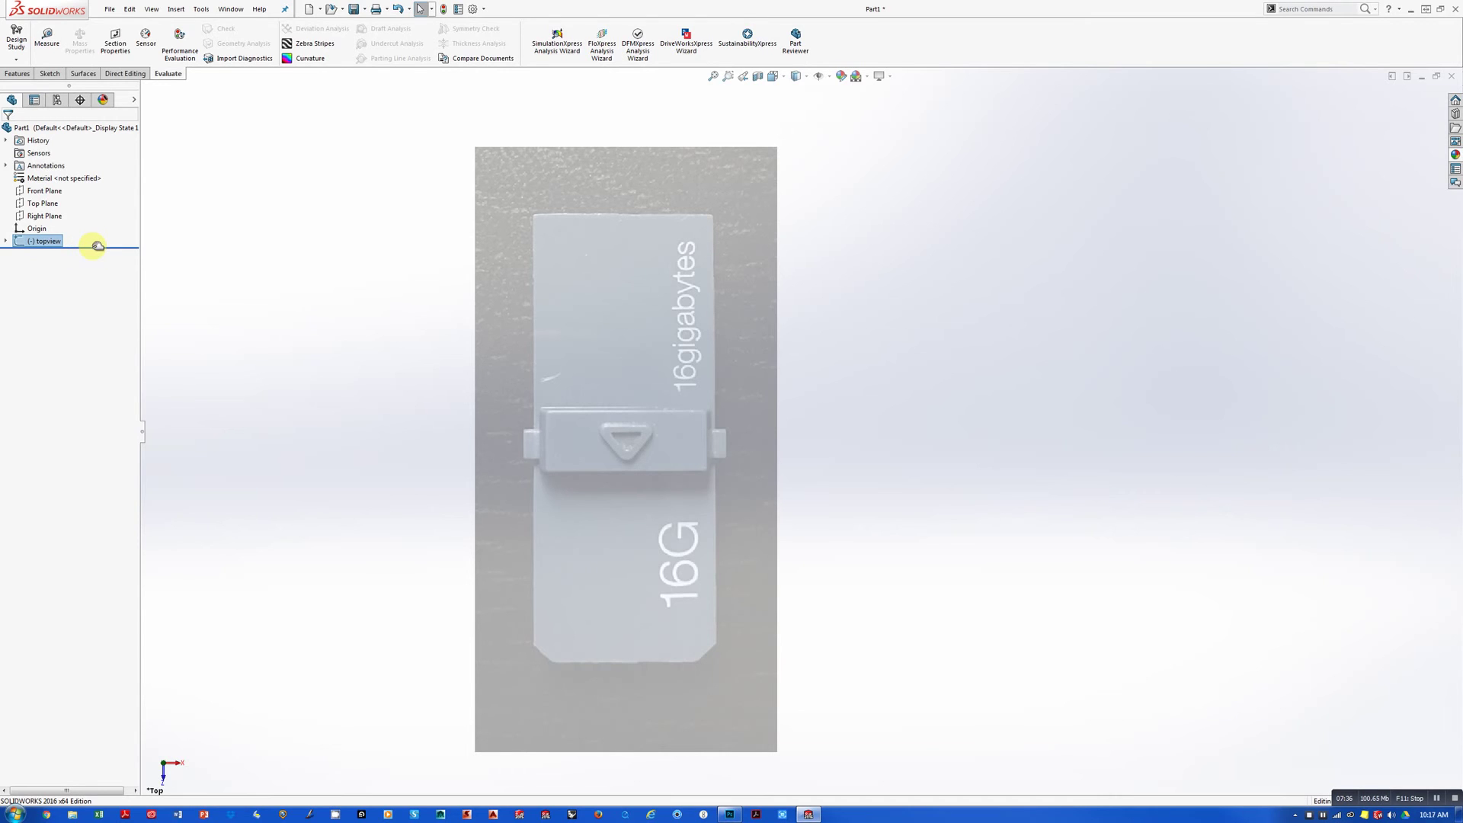
pyautogui.moveTo(98, 244); pyautogui.dragTo(98, 230)
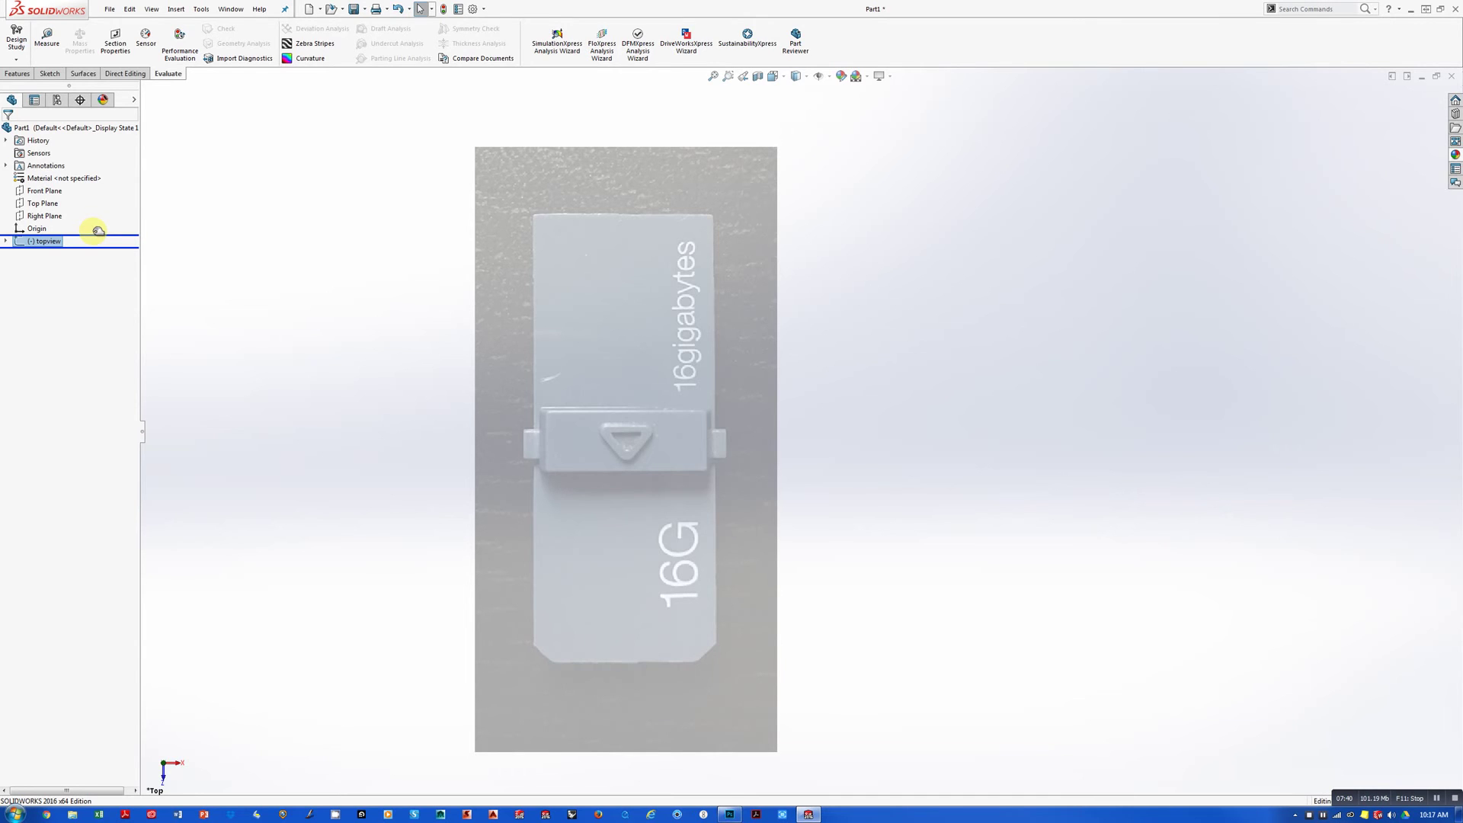
pyautogui.moveTo(97, 230); pyautogui.dragTo(95, 236)
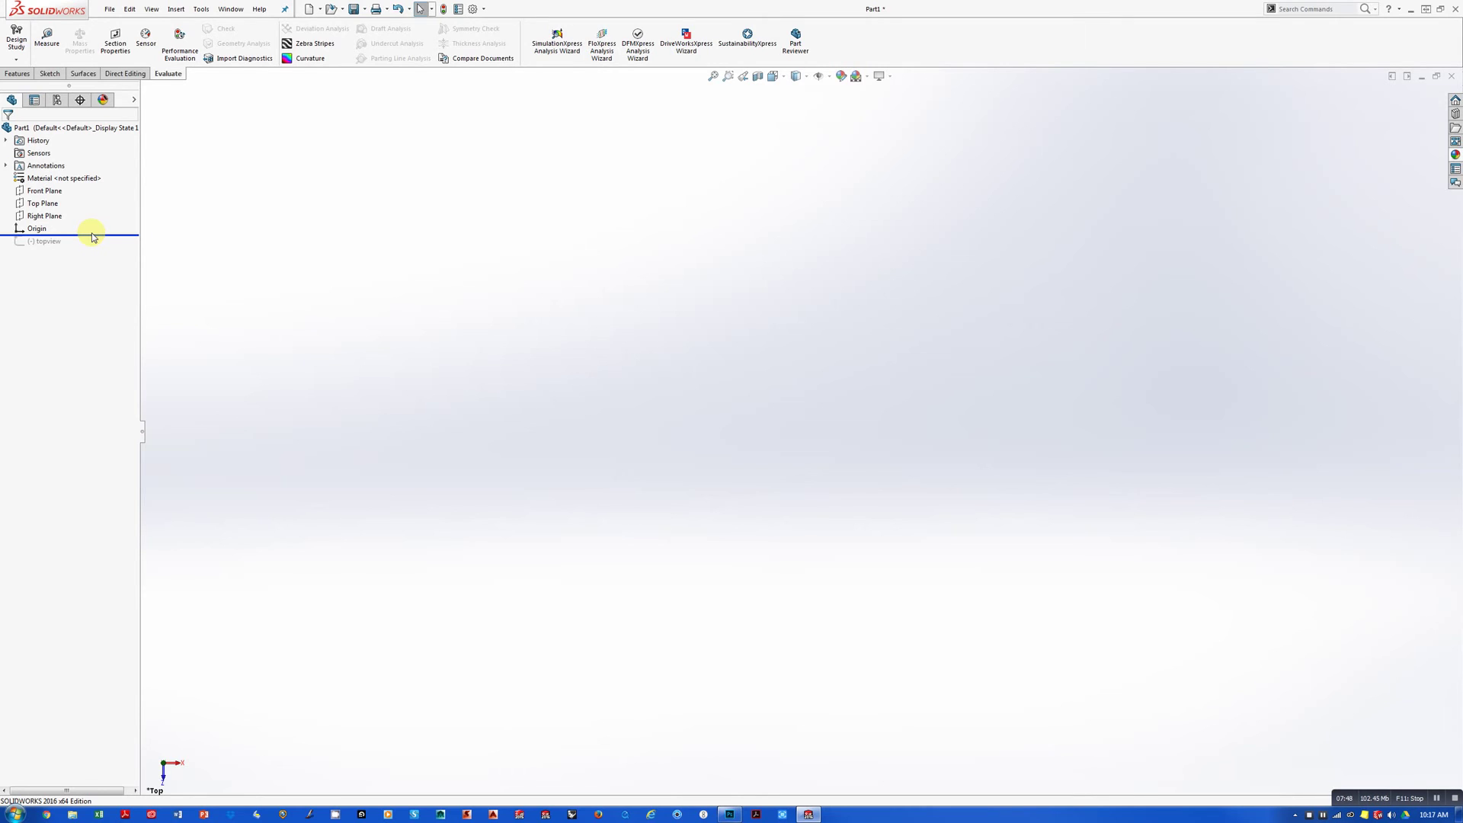
# Start a new sketch on the Top Plane
pyautogui.click(18, 74)
pyautogui.click(51, 74)
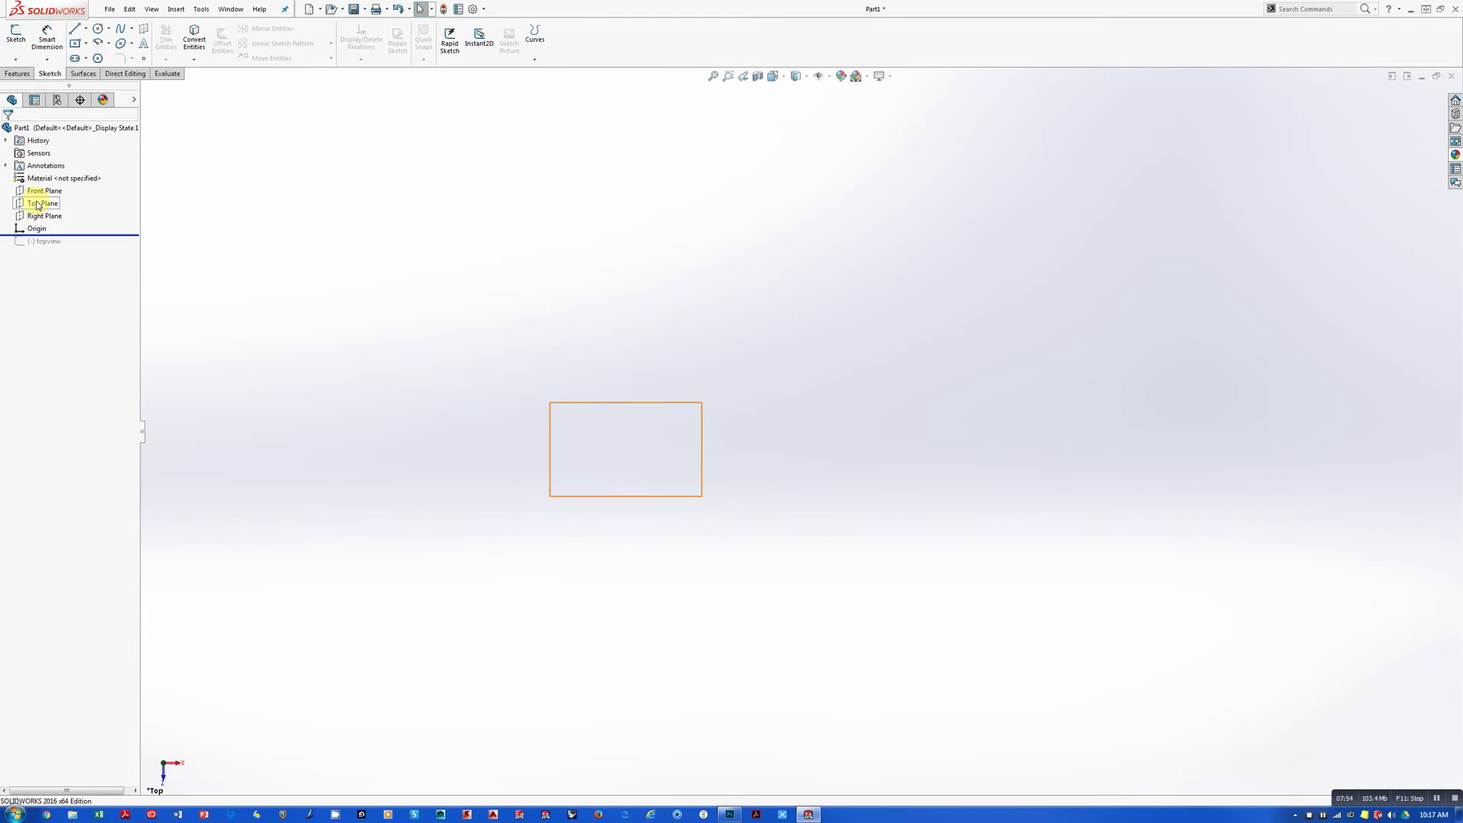
pyautogui.click(15, 34)
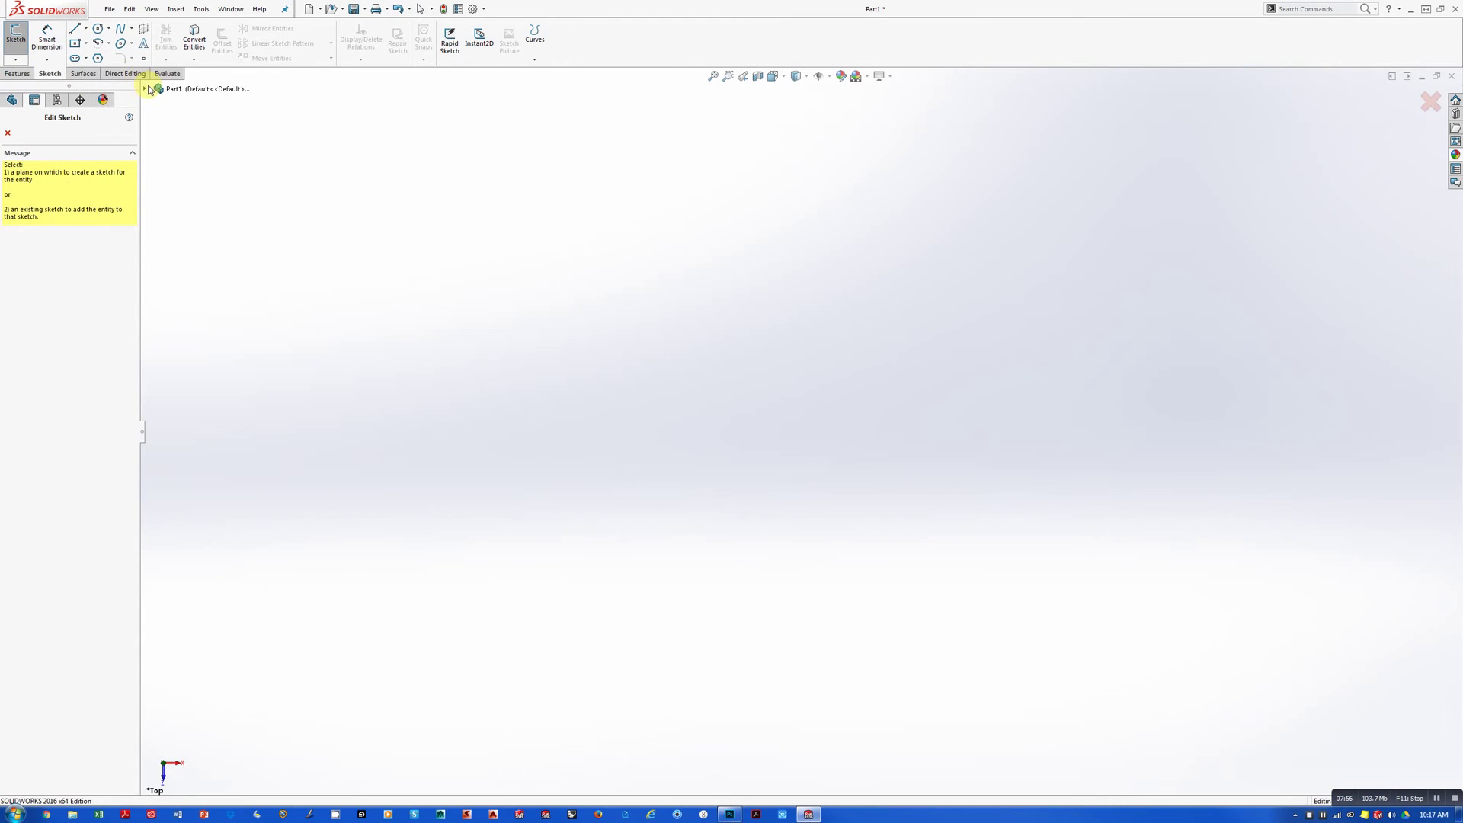
pyautogui.click(146, 89)
pyautogui.click(195, 160)
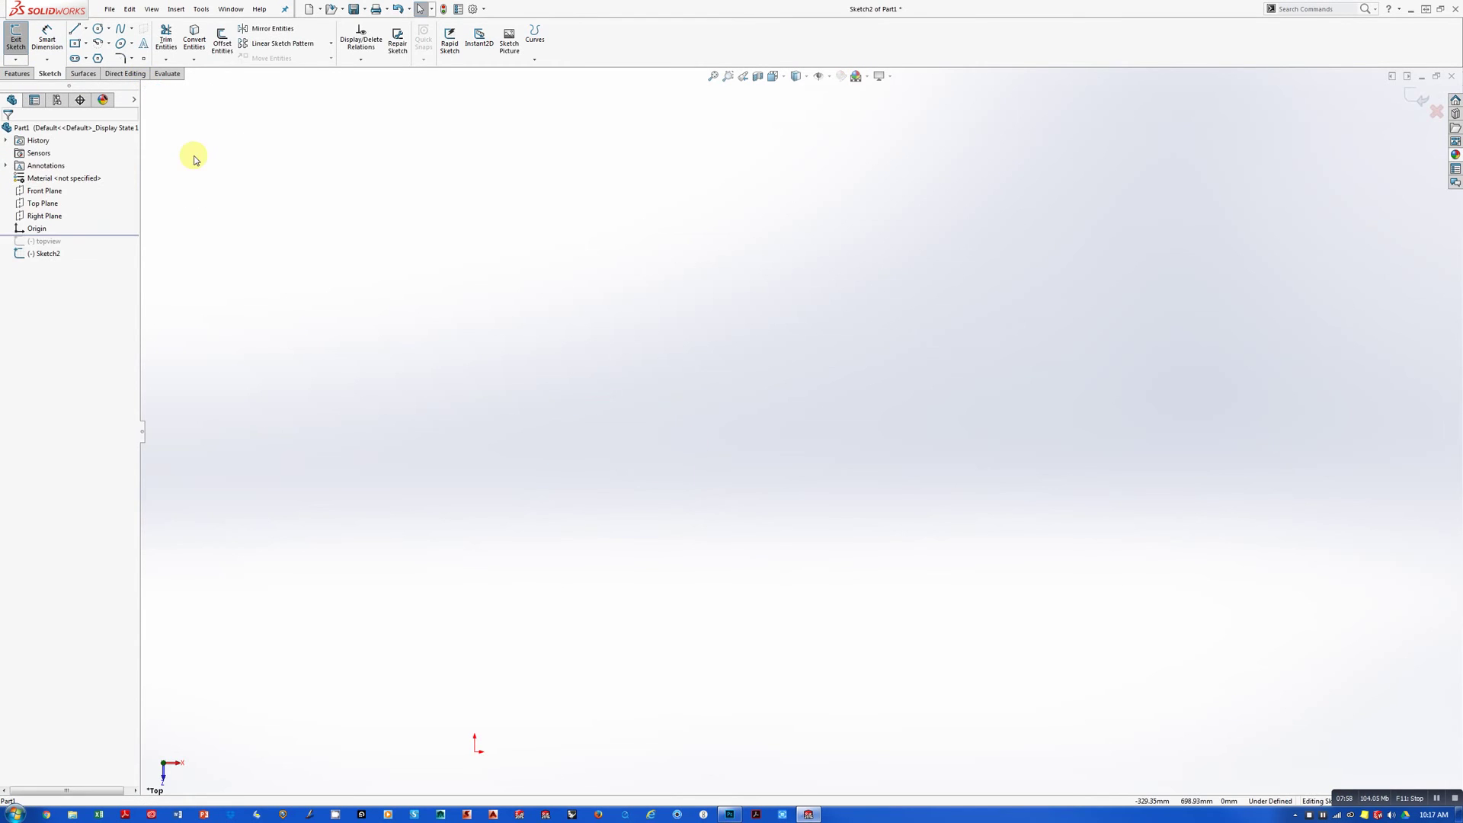
# Draw a vertical centerline about 319 mm long upward from the origin
pyautogui.click(86, 29)
pyautogui.click(106, 71)
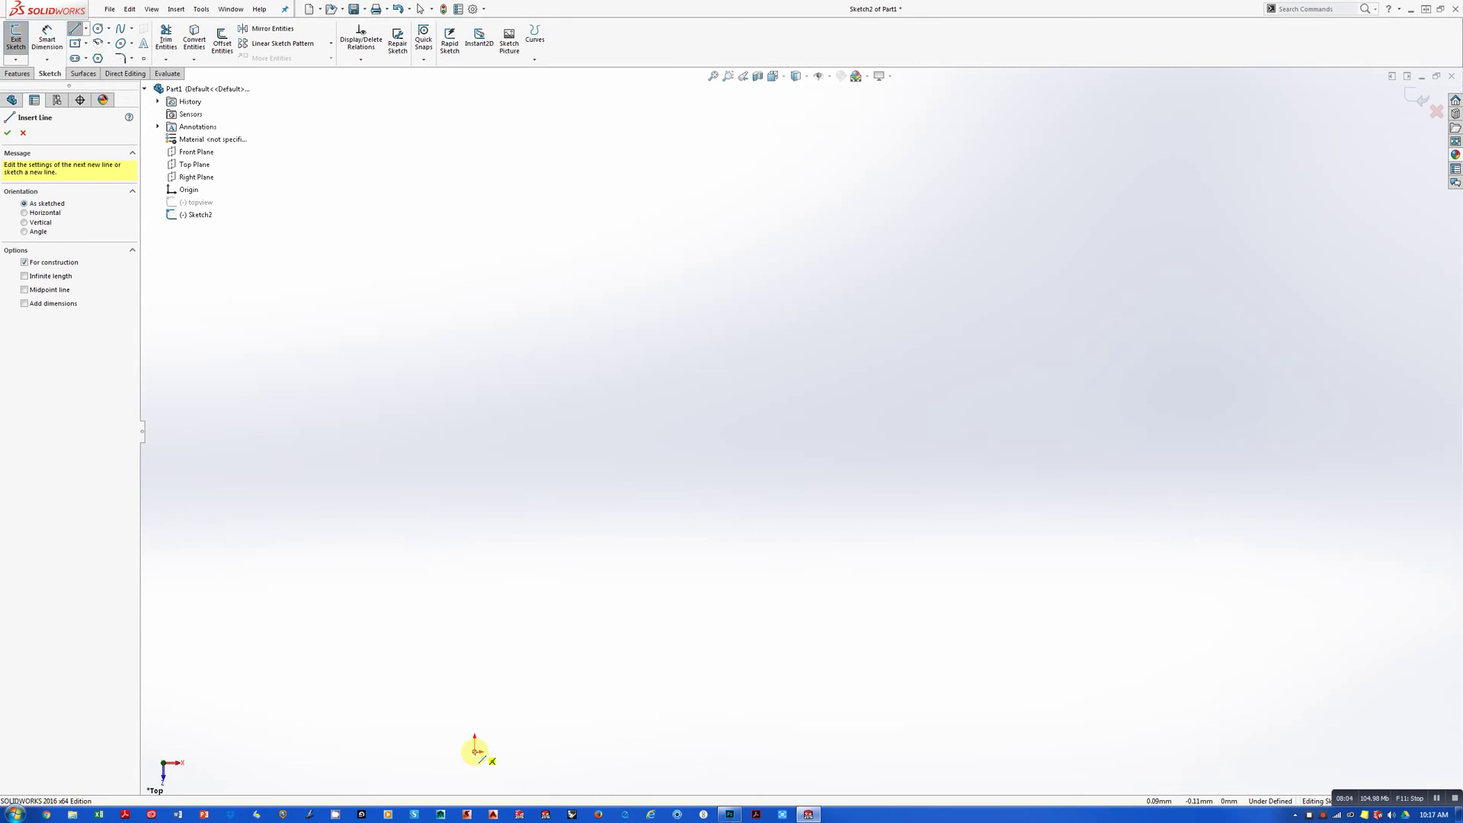
pyautogui.click(475, 752)
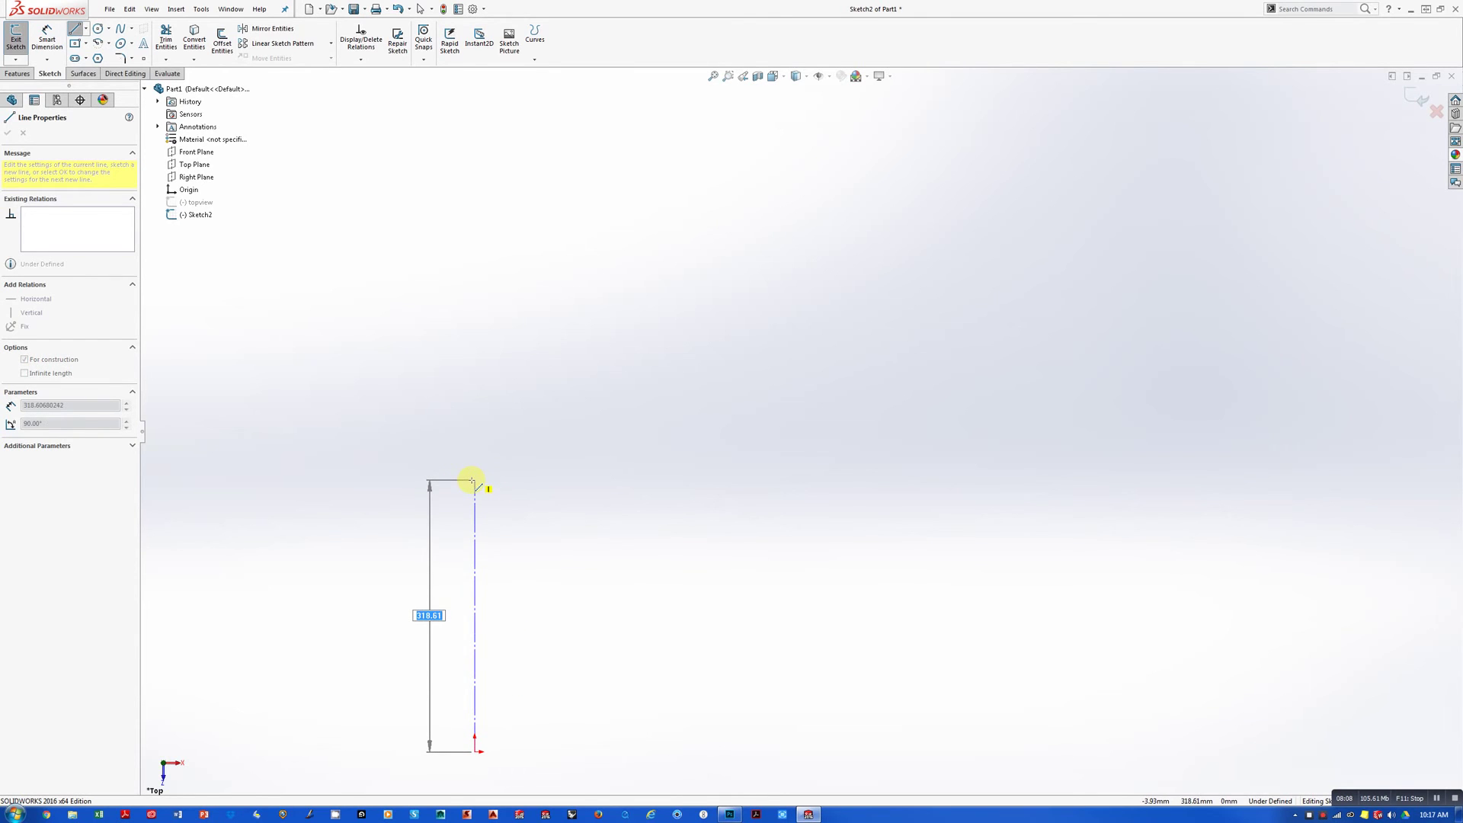
pyautogui.click(473, 481)
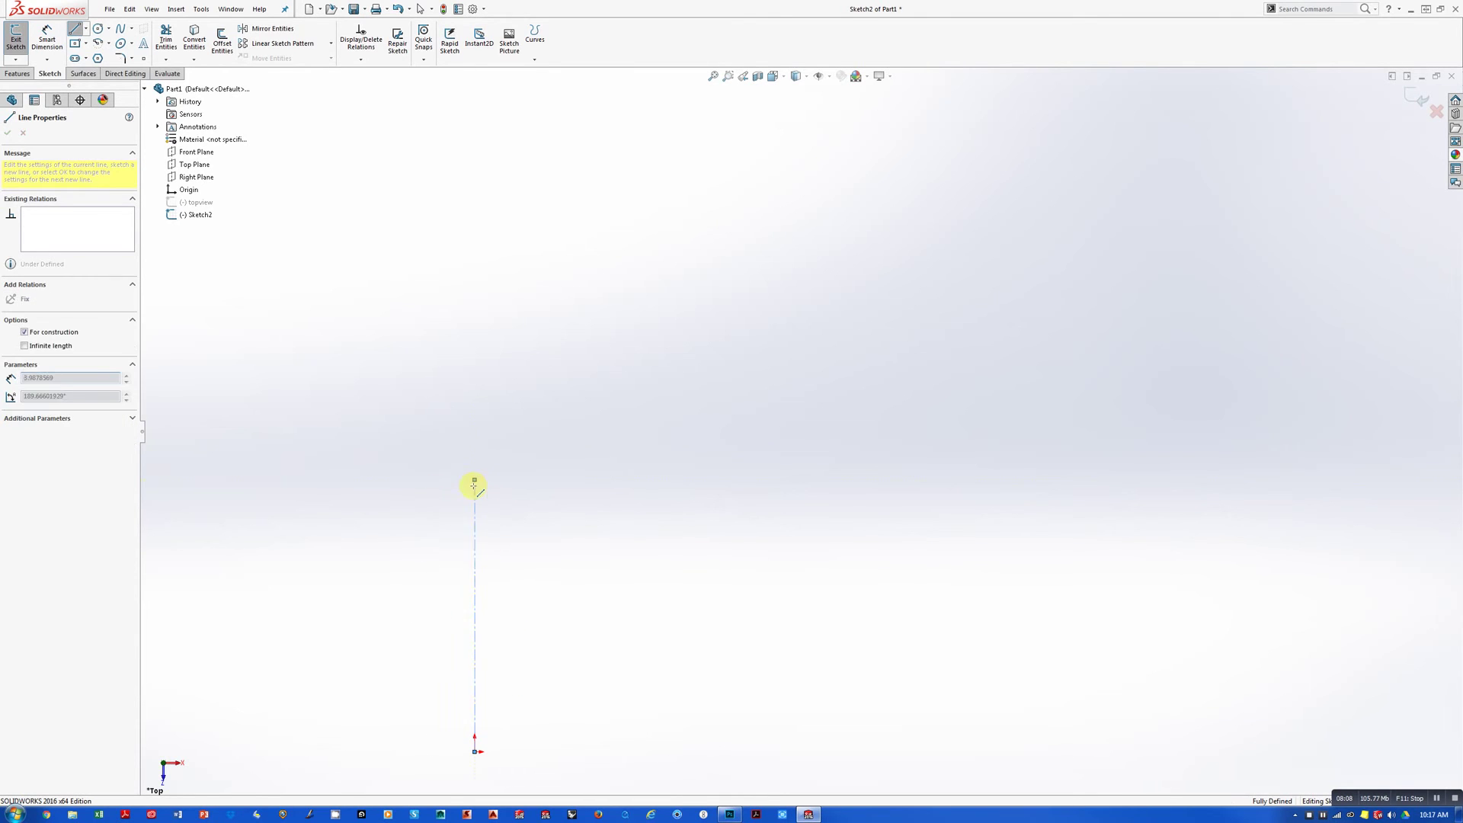
pyautogui.rightClick(554, 558)
pyautogui.click(572, 563)
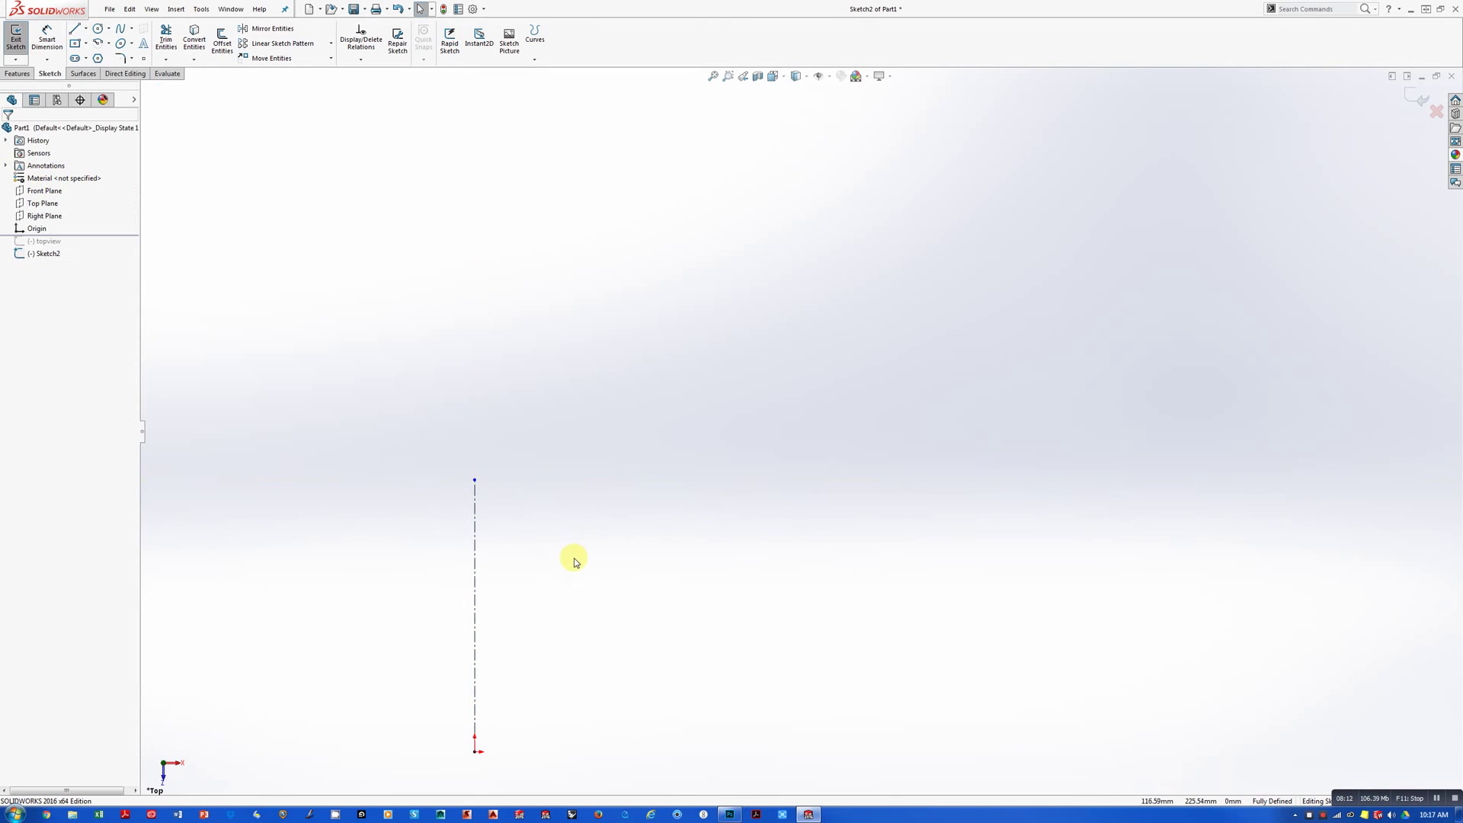
# Dimension the centerline's length at 39.2 mm and exit the sketch
pyautogui.click(47, 38)
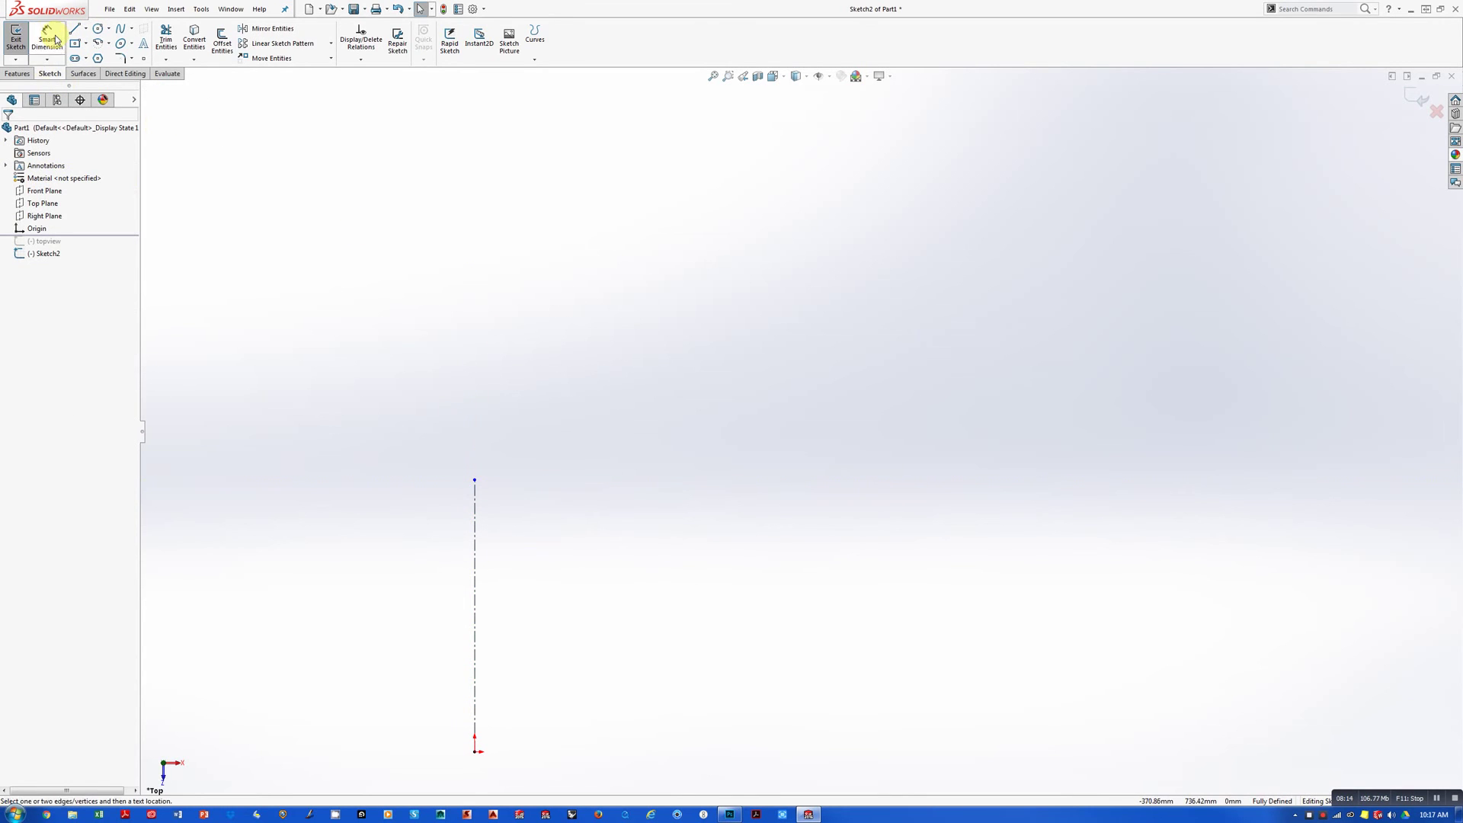
pyautogui.click(476, 562)
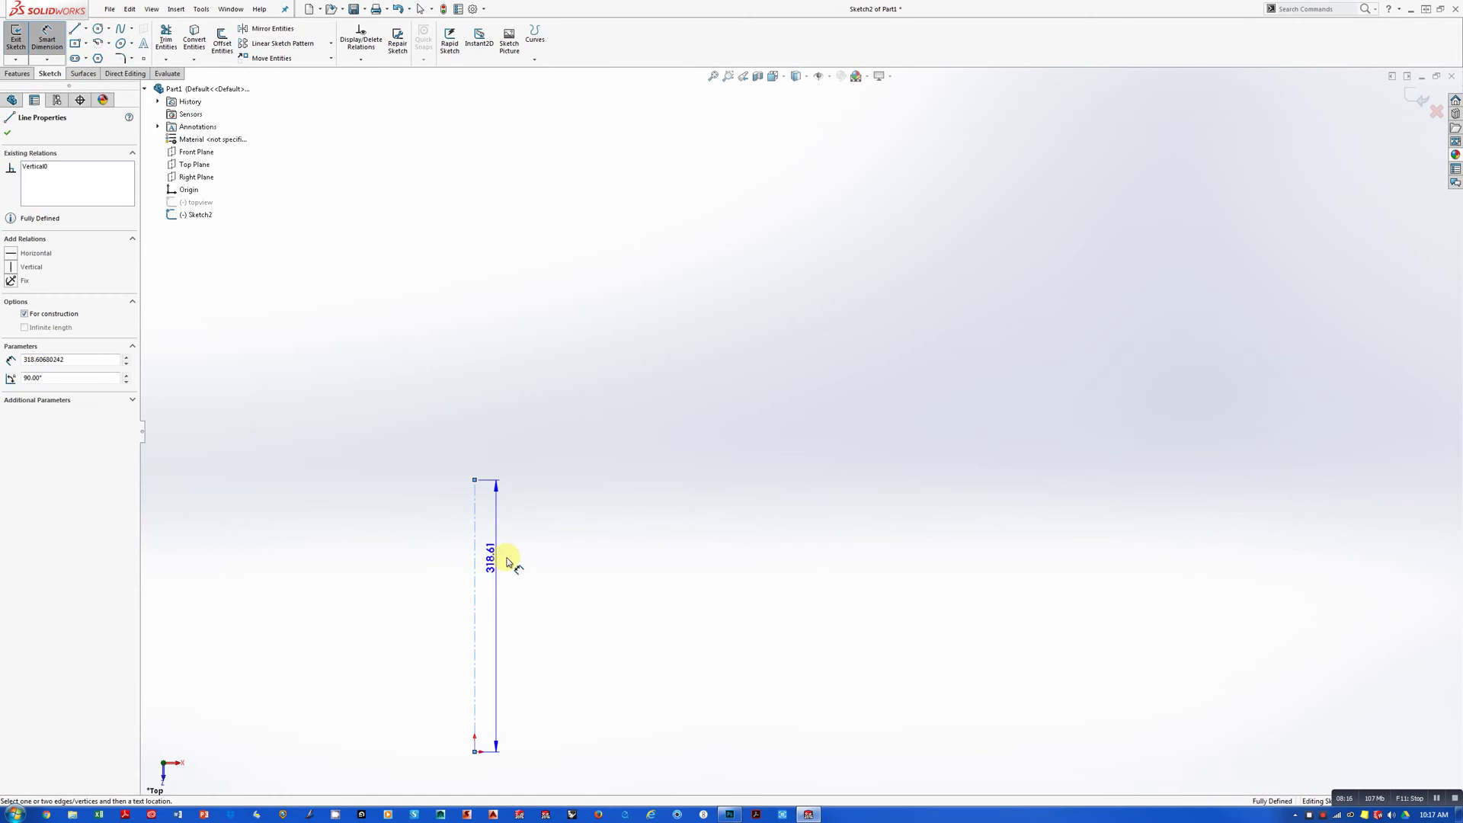
pyautogui.click(532, 636)
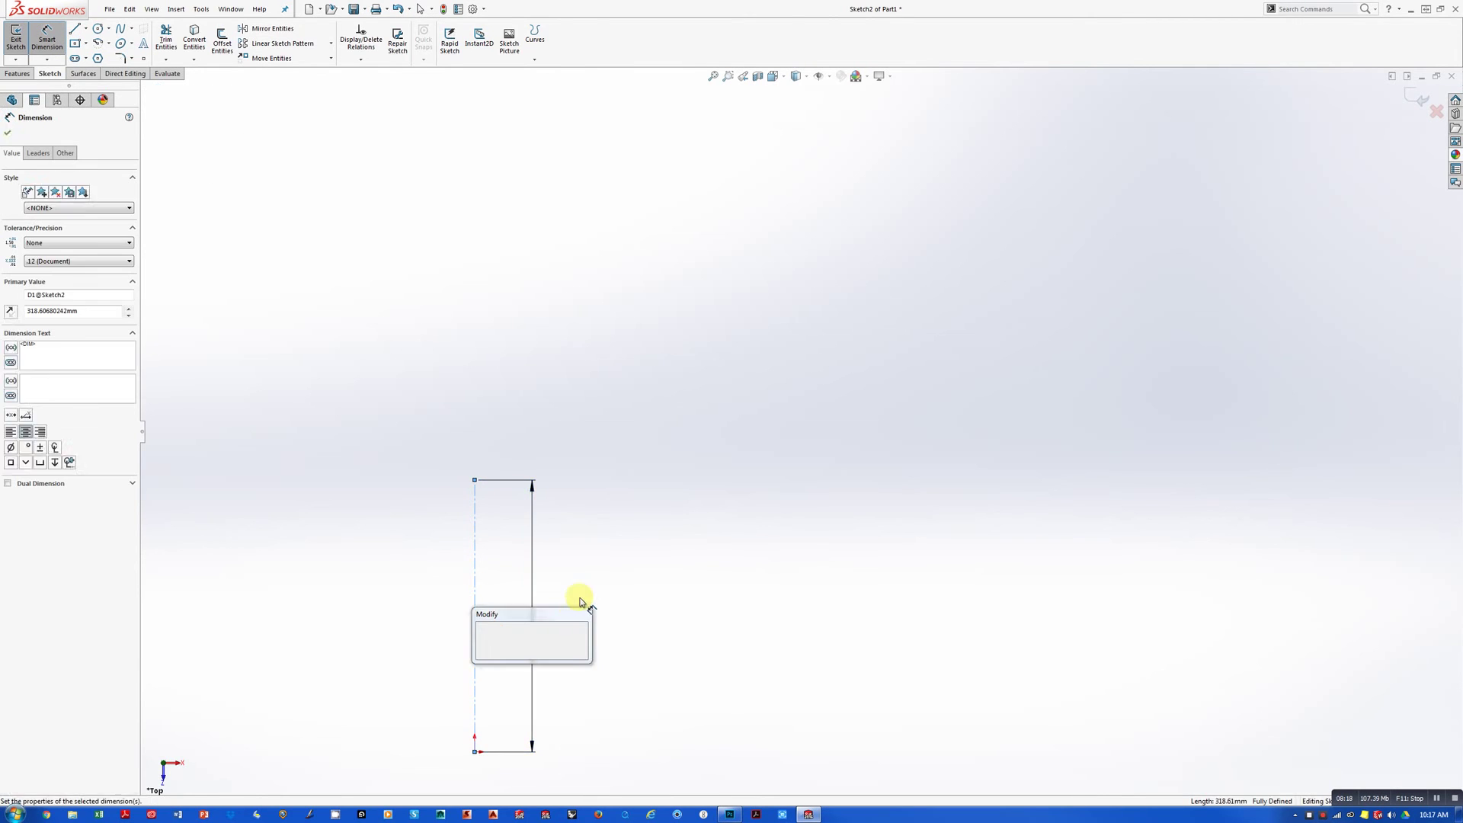
pyautogui.moveTo(542, 610); pyautogui.dragTo(629, 582)
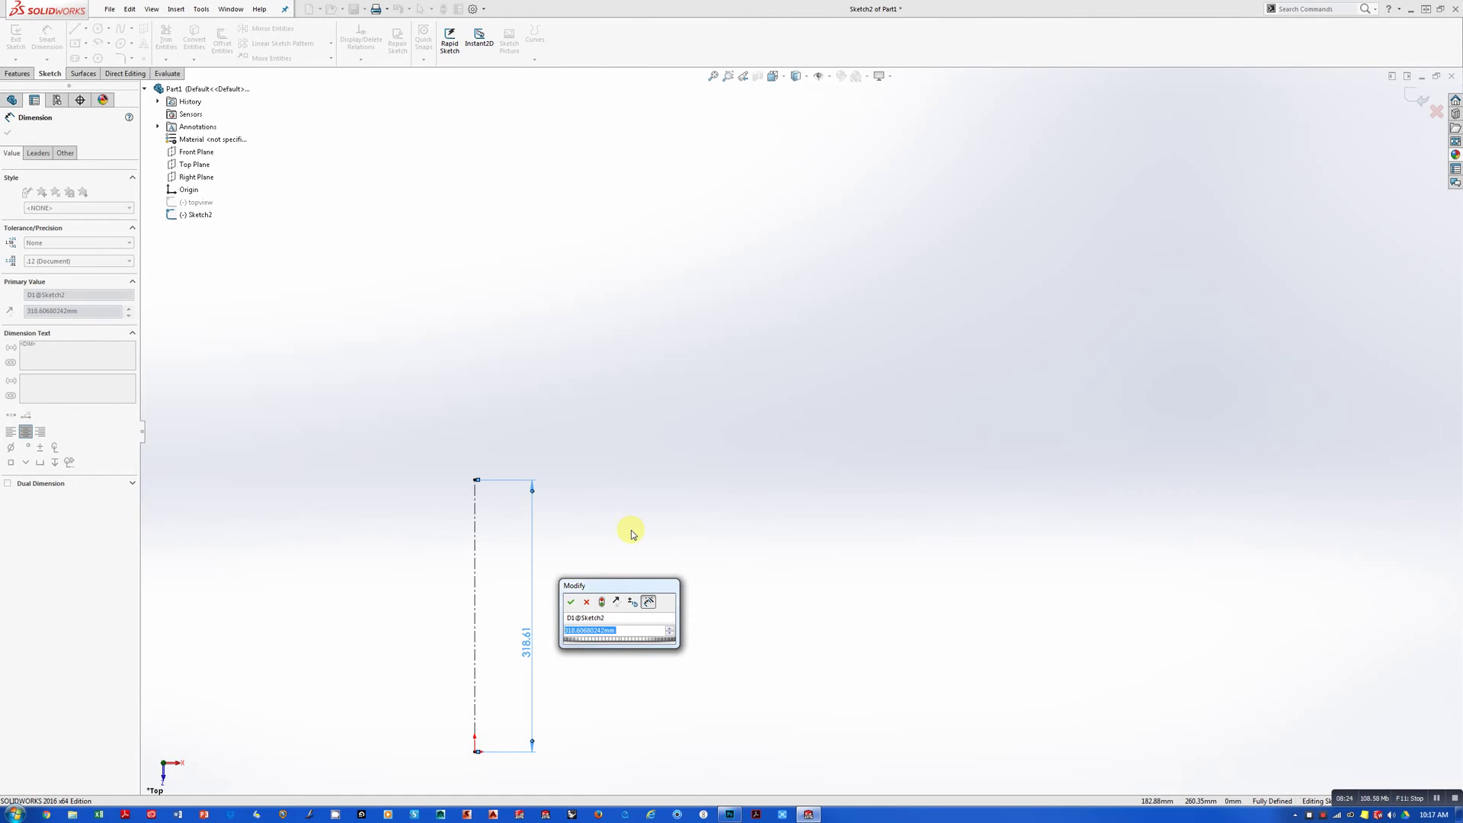
pyautogui.write('39')
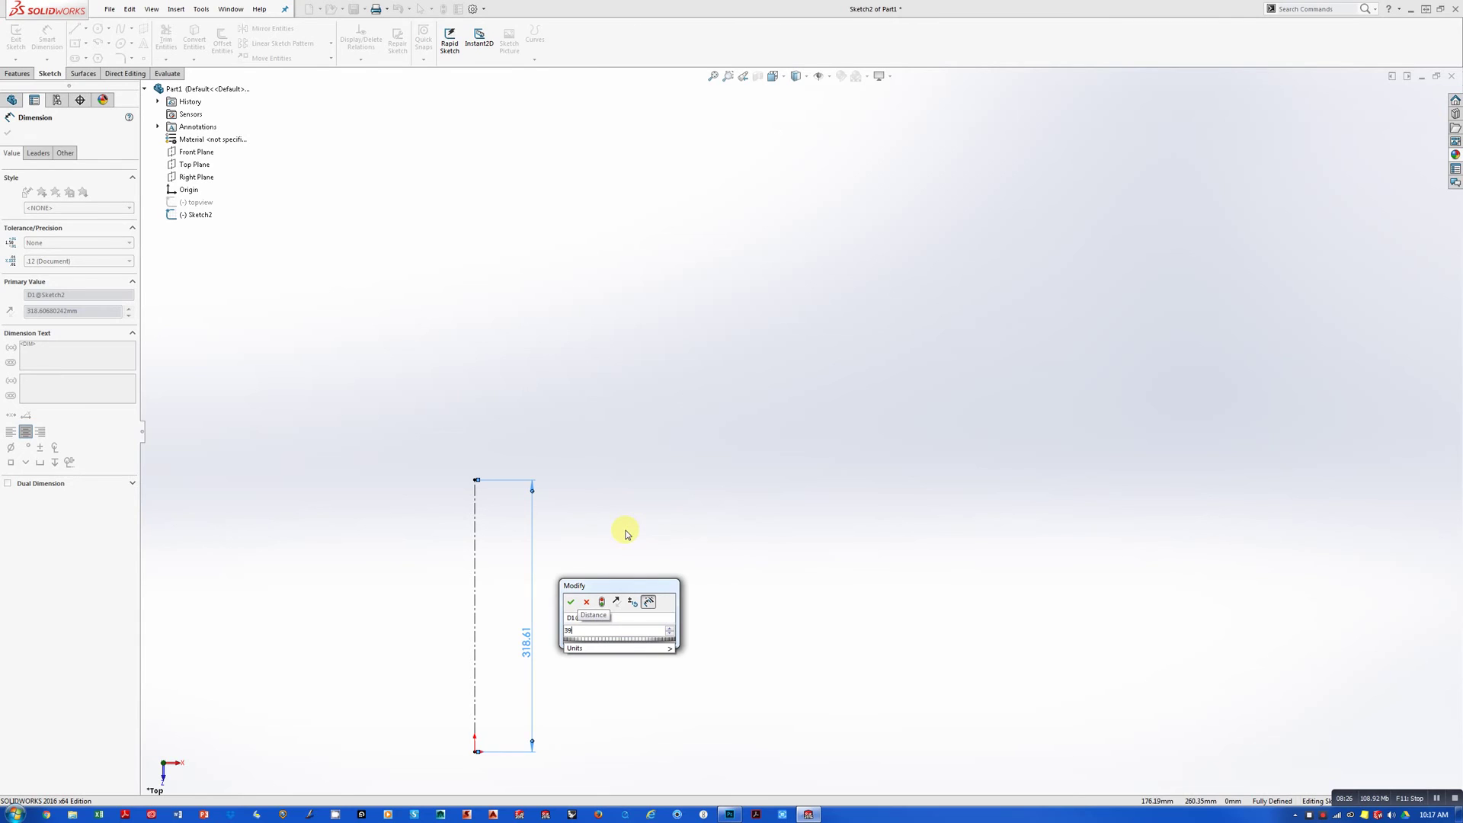
pyautogui.write('.2')
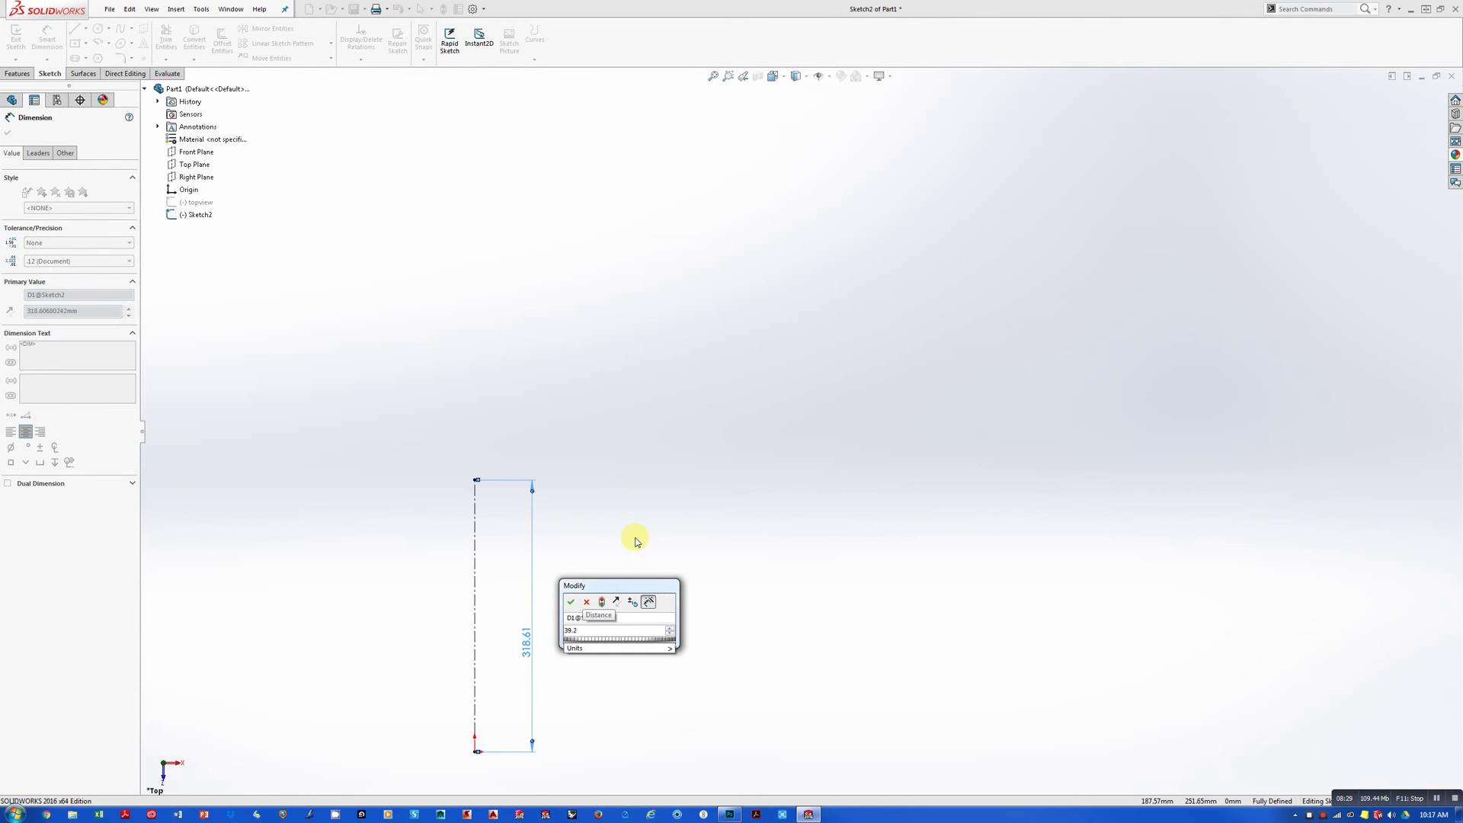
pyautogui.press('Return')
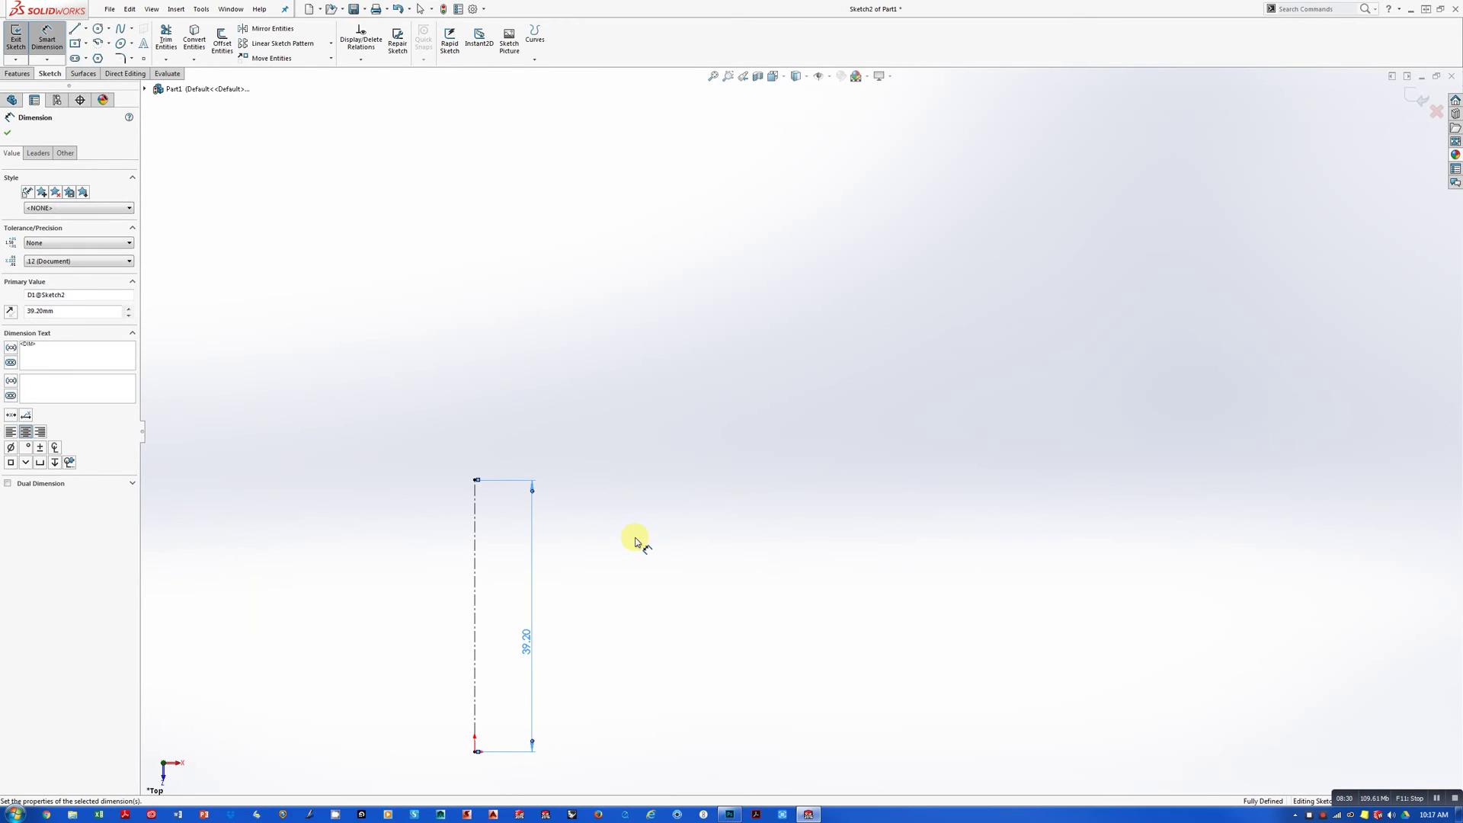
pyautogui.rightClick(724, 323)
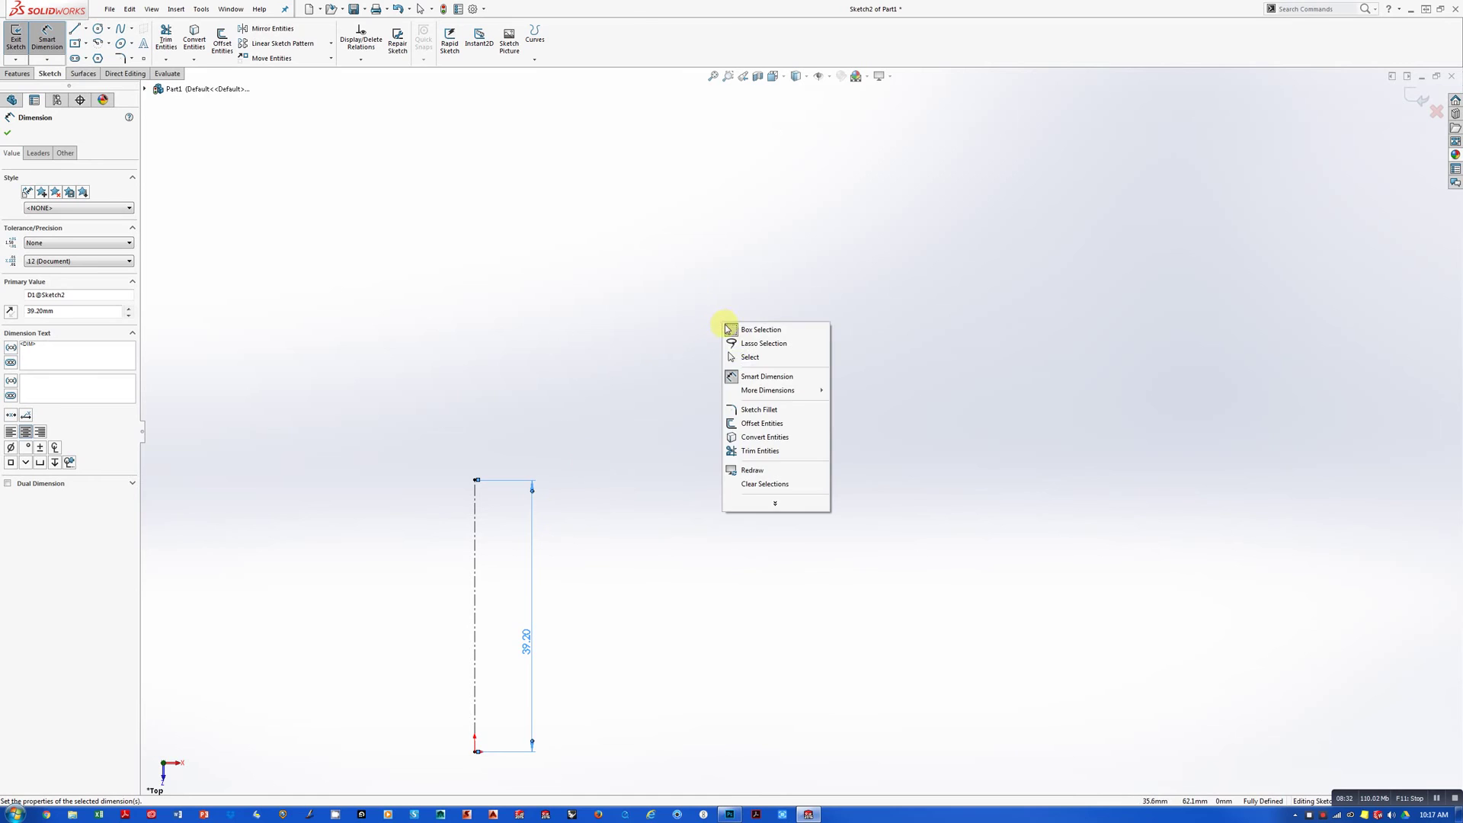
pyautogui.click(746, 355)
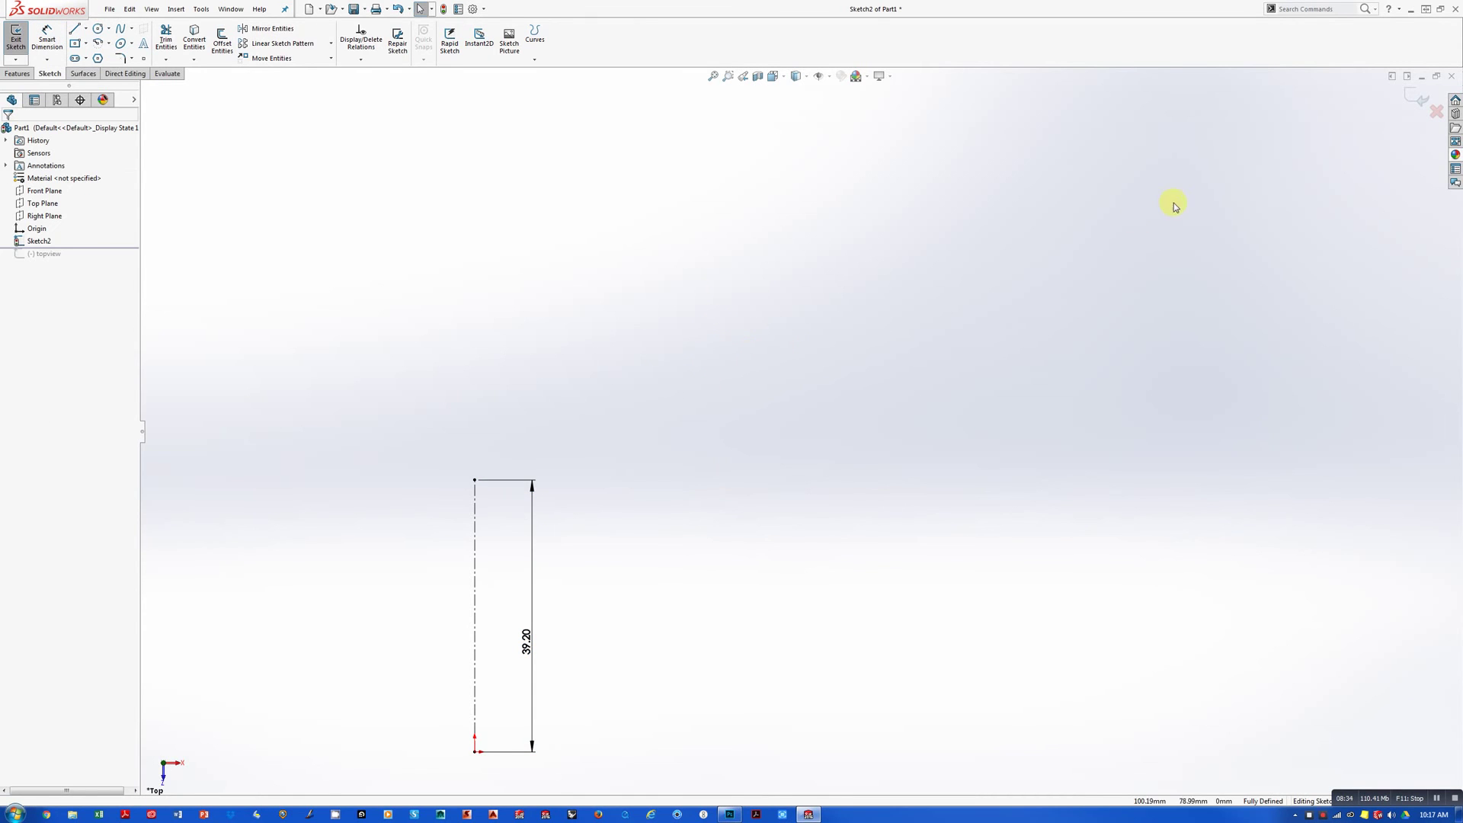
pyautogui.click(1410, 99)
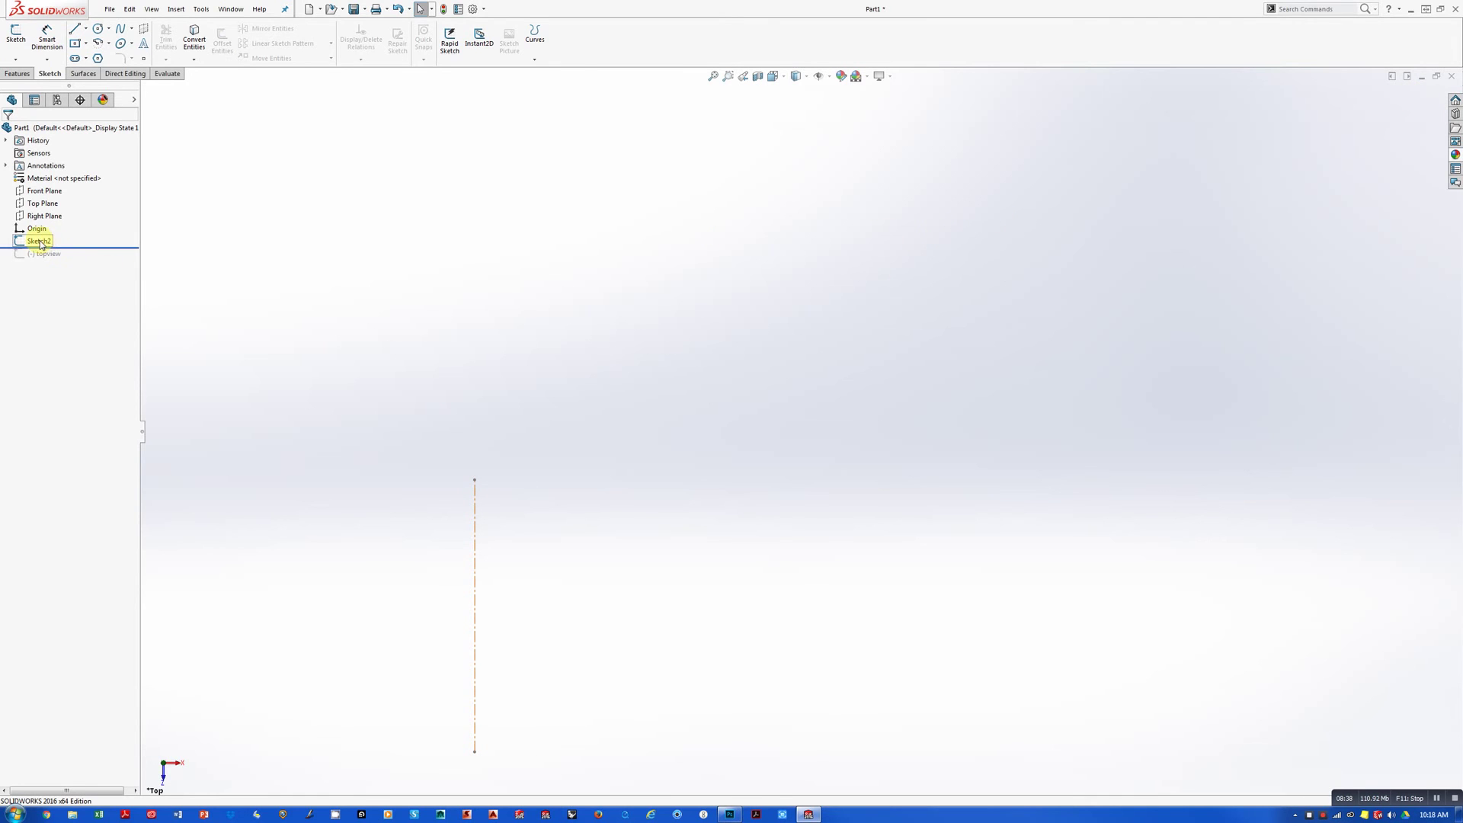
# Roll the part forward past the topview sketch to restore the sketch picture
pyautogui.click(92, 247)
pyautogui.moveTo(92, 250); pyautogui.dragTo(91, 261)
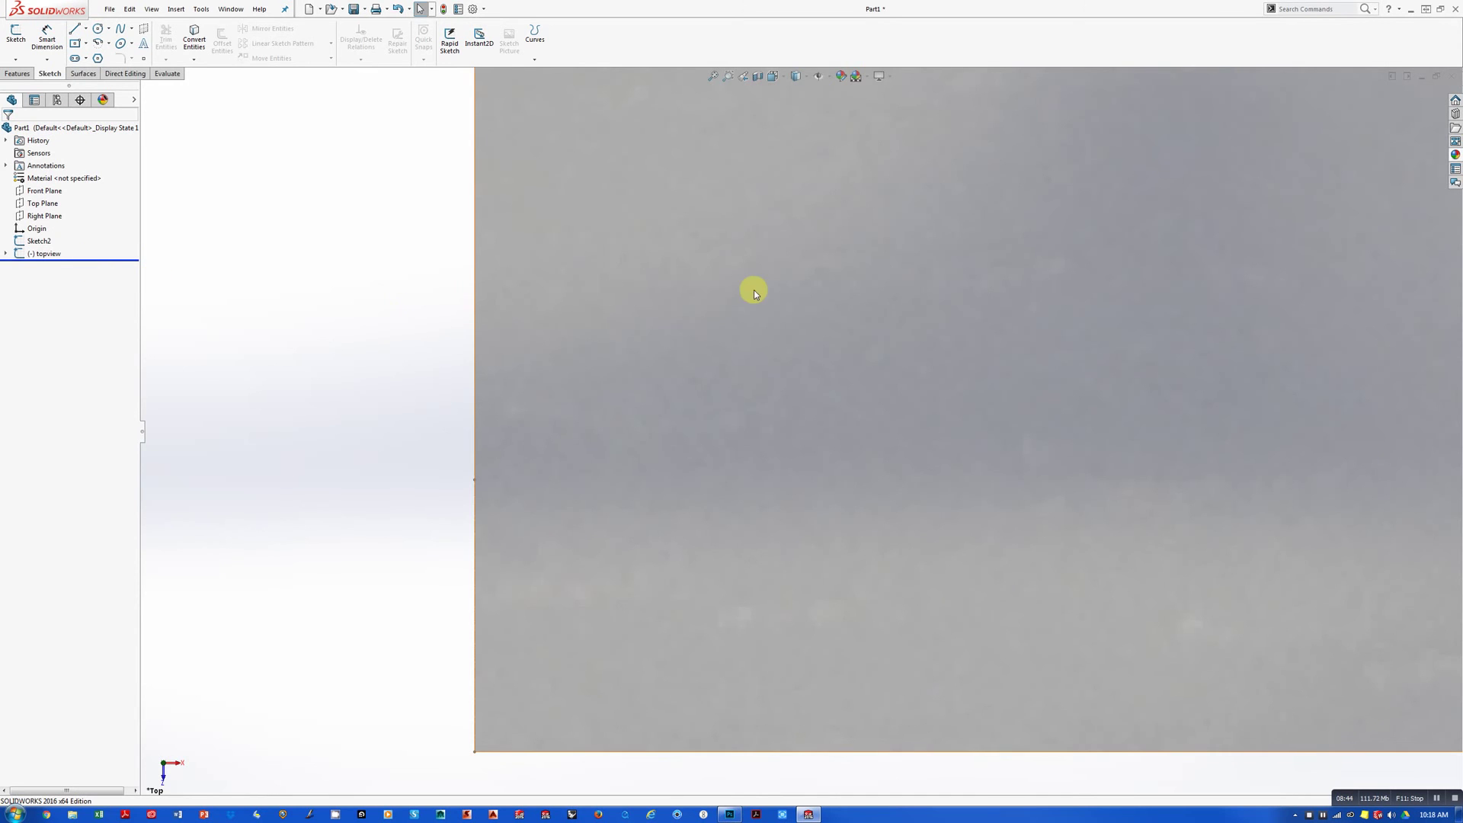
pyautogui.scroll(4, 620, 359)
pyautogui.moveTo(659, 346)
pyautogui.keyDown('ctrl'); pyautogui.mouseDown(button='middle')
pyautogui.moveTo(505, 383)
pyautogui.moveTo(499, 504)
pyautogui.mouseUp(button='middle'); pyautogui.keyUp('ctrl')
pyautogui.scroll(4, 534, 381)
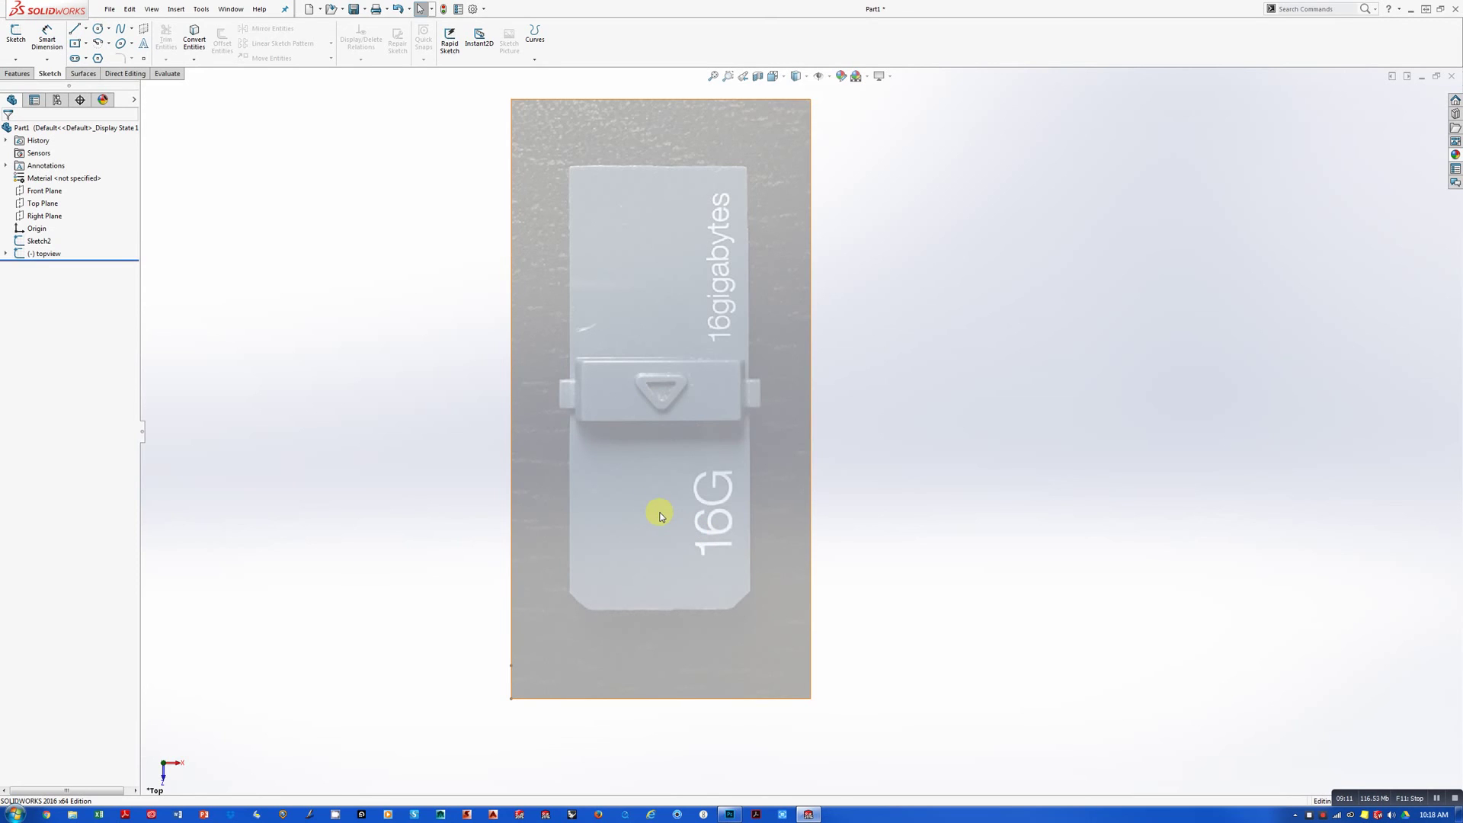
# Edit the topview sketch picture, shrinking it to about 28.8 by 57.6 mm and moving it over the reference centerline
pyautogui.click(5, 254)
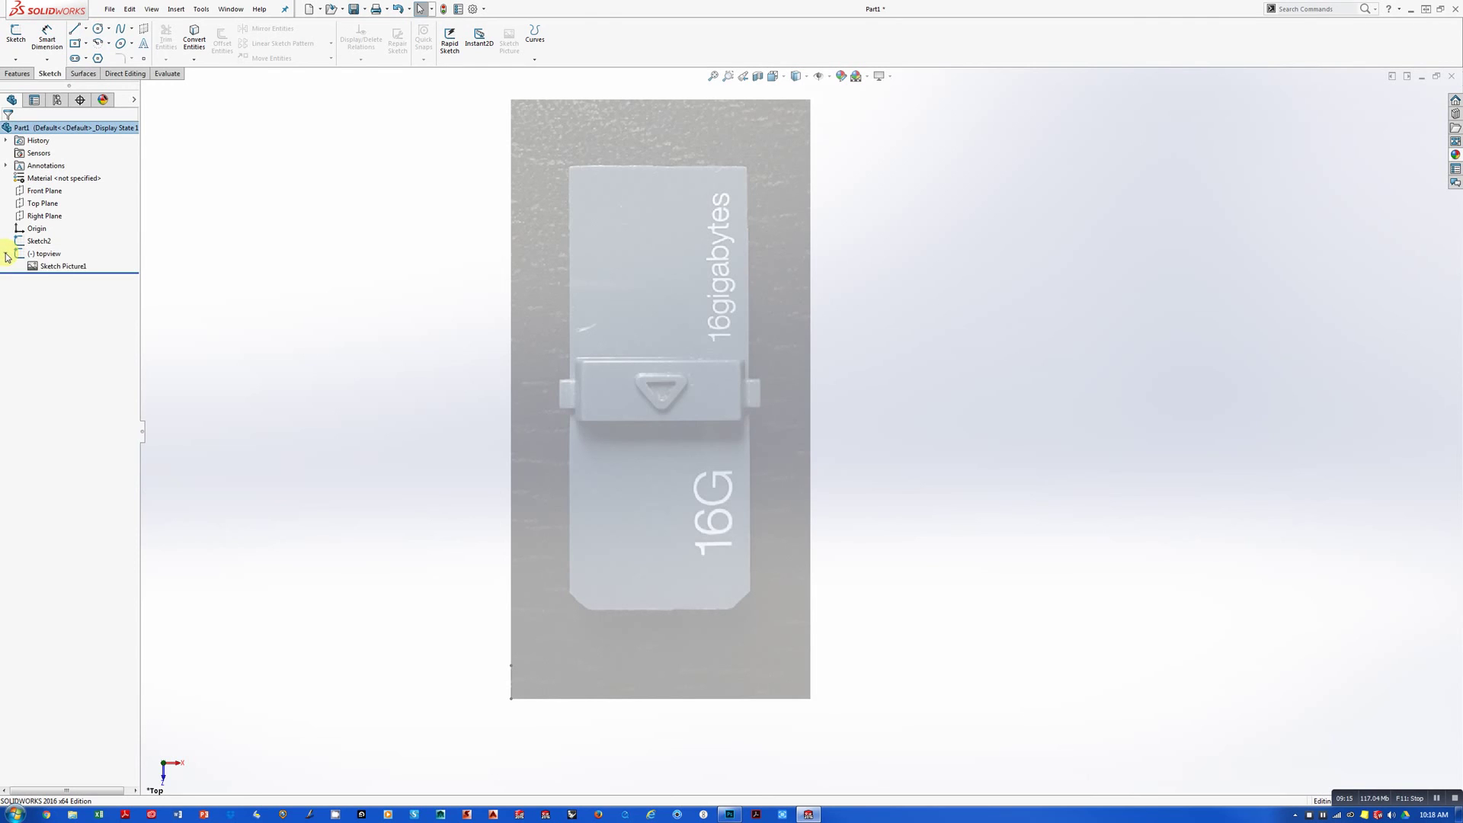
pyautogui.doubleClick(48, 267)
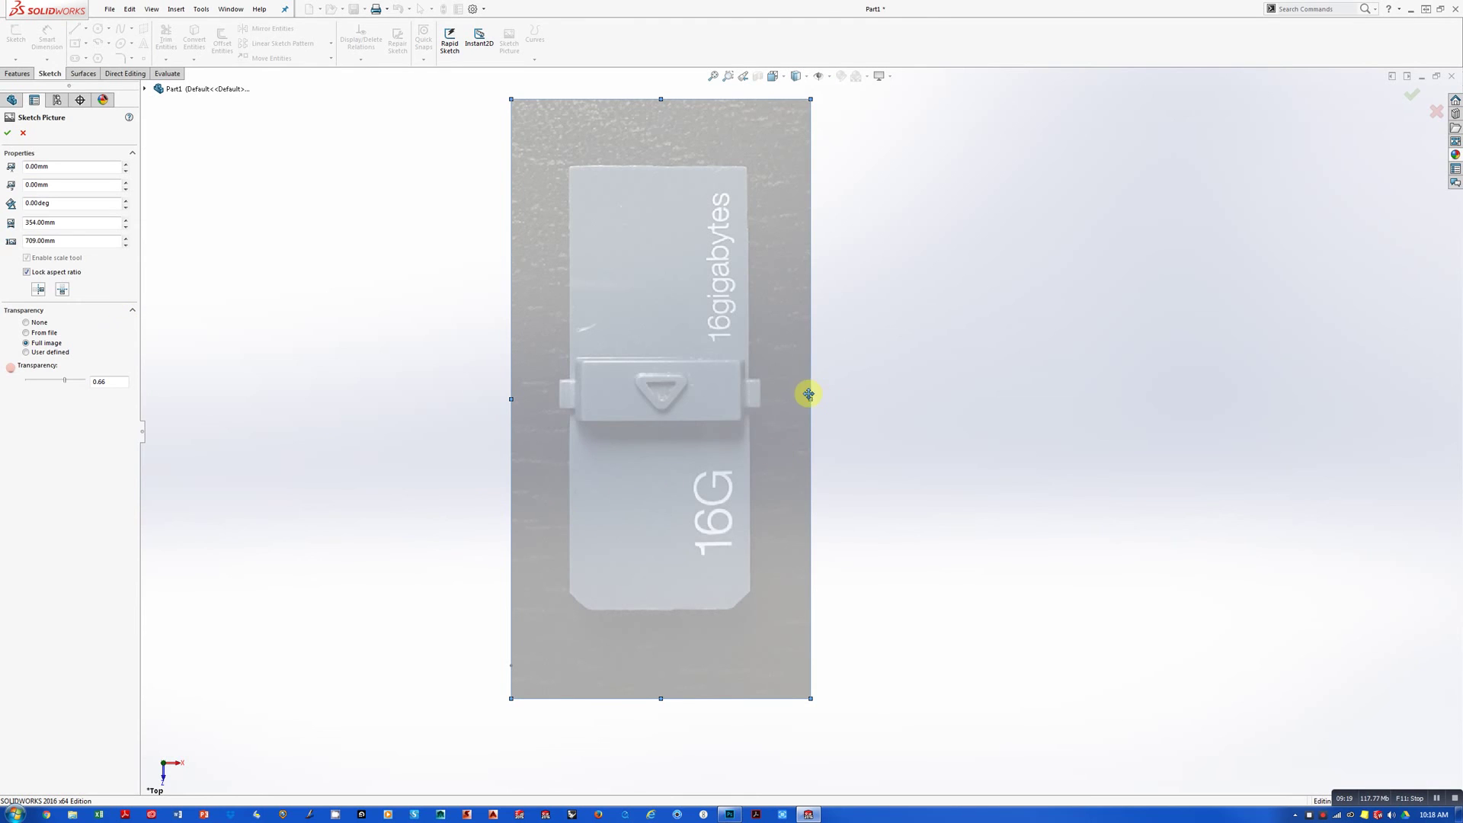
pyautogui.moveTo(626, 605)
pyautogui.mouseDown()
pyautogui.moveTo(500, 630)
pyautogui.moveTo(513, 699)
pyautogui.mouseUp()
pyautogui.moveTo(667, 187)
pyautogui.mouseDown()
pyautogui.moveTo(493, 519)
pyautogui.moveTo(467, 640)
pyautogui.moveTo(390, 765)
pyautogui.moveTo(522, 687)
pyautogui.moveTo(519, 663)
pyautogui.moveTo(609, 589)
pyautogui.mouseUp()
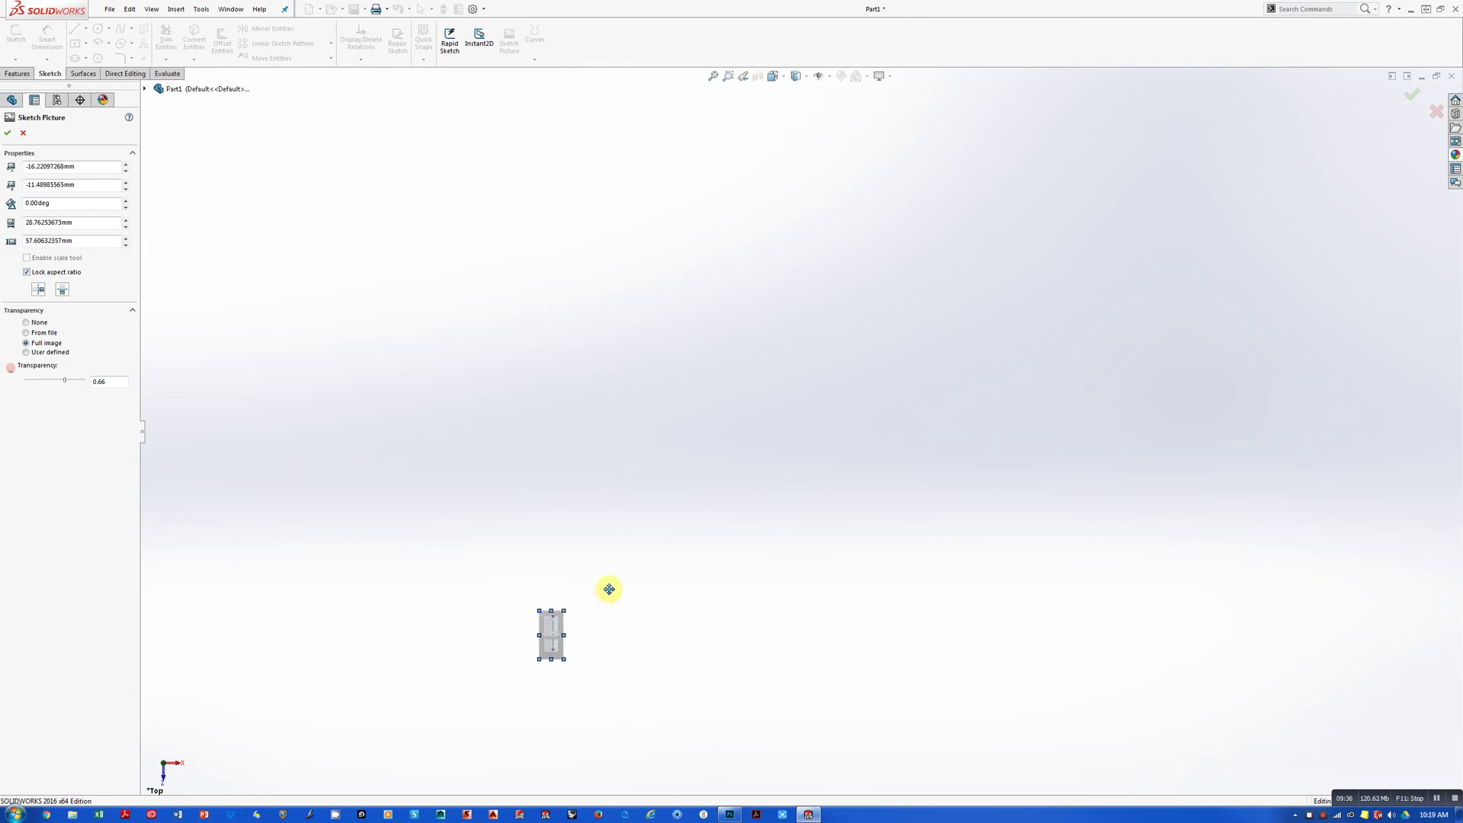
pyautogui.moveTo(609, 589)
pyautogui.keyDown('ctrl'); pyautogui.mouseDown(button='middle')
pyautogui.moveTo(751, 425)
pyautogui.moveTo(787, 418)
pyautogui.moveTo(877, 347)
pyautogui.moveTo(767, 404)
pyautogui.moveTo(940, 381)
pyautogui.moveTo(940, 359)
pyautogui.mouseUp(button='middle'); pyautogui.keyUp('ctrl')
pyautogui.moveTo(941, 360)
pyautogui.keyDown('ctrl'); pyautogui.mouseDown(button='middle')
pyautogui.moveTo(871, 359)
pyautogui.moveTo(869, 376)
pyautogui.mouseUp(button='middle'); pyautogui.keyUp('ctrl')
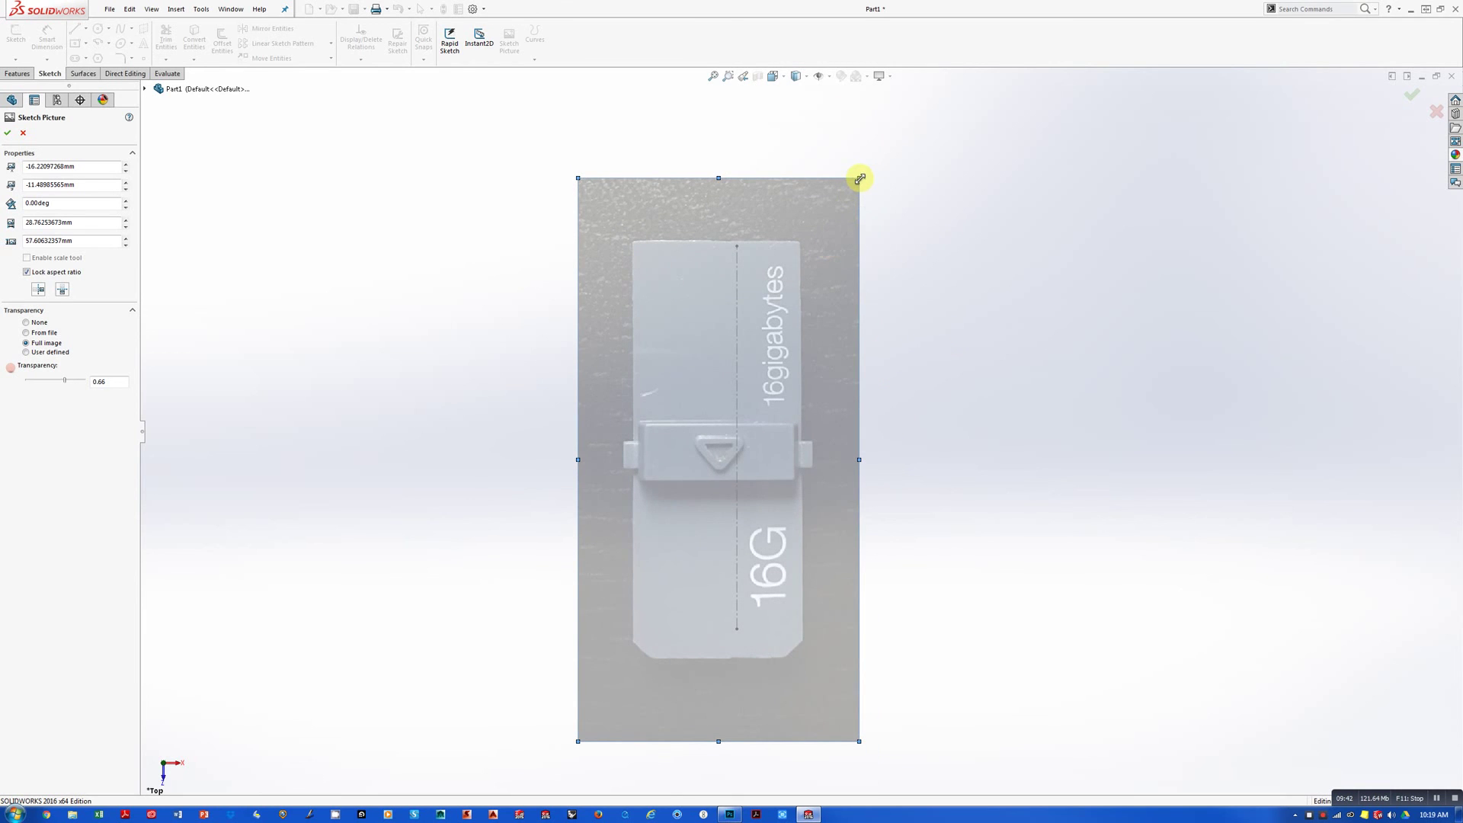
# Fine-tune the picture to about 26.4 by 52.9 mm, centering the insert on the centerline and matching its ends to the line's endpoints
pyautogui.moveTo(859, 179); pyautogui.dragTo(856, 186)
pyautogui.moveTo(781, 357)
pyautogui.mouseDown()
pyautogui.moveTo(812, 277)
pyautogui.moveTo(799, 327)
pyautogui.mouseUp()
pyautogui.moveTo(877, 153)
pyautogui.mouseDown()
pyautogui.moveTo(838, 229)
pyautogui.moveTo(860, 185)
pyautogui.mouseUp()
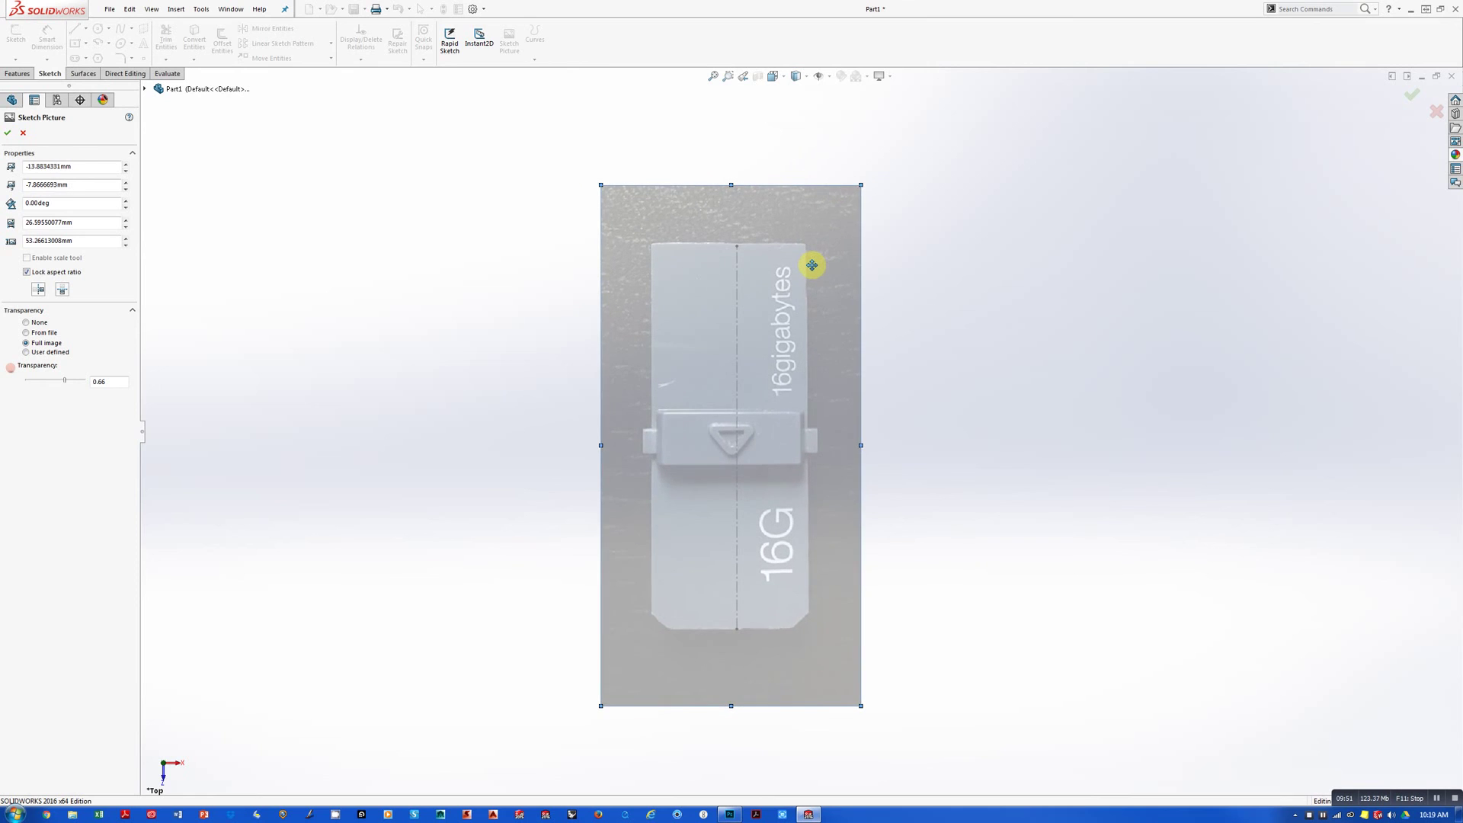
pyautogui.moveTo(812, 264); pyautogui.dragTo(816, 267)
pyautogui.moveTo(862, 187); pyautogui.dragTo(861, 189)
pyautogui.moveTo(809, 356); pyautogui.dragTo(810, 378)
pyautogui.moveTo(811, 374); pyautogui.dragTo(811, 375)
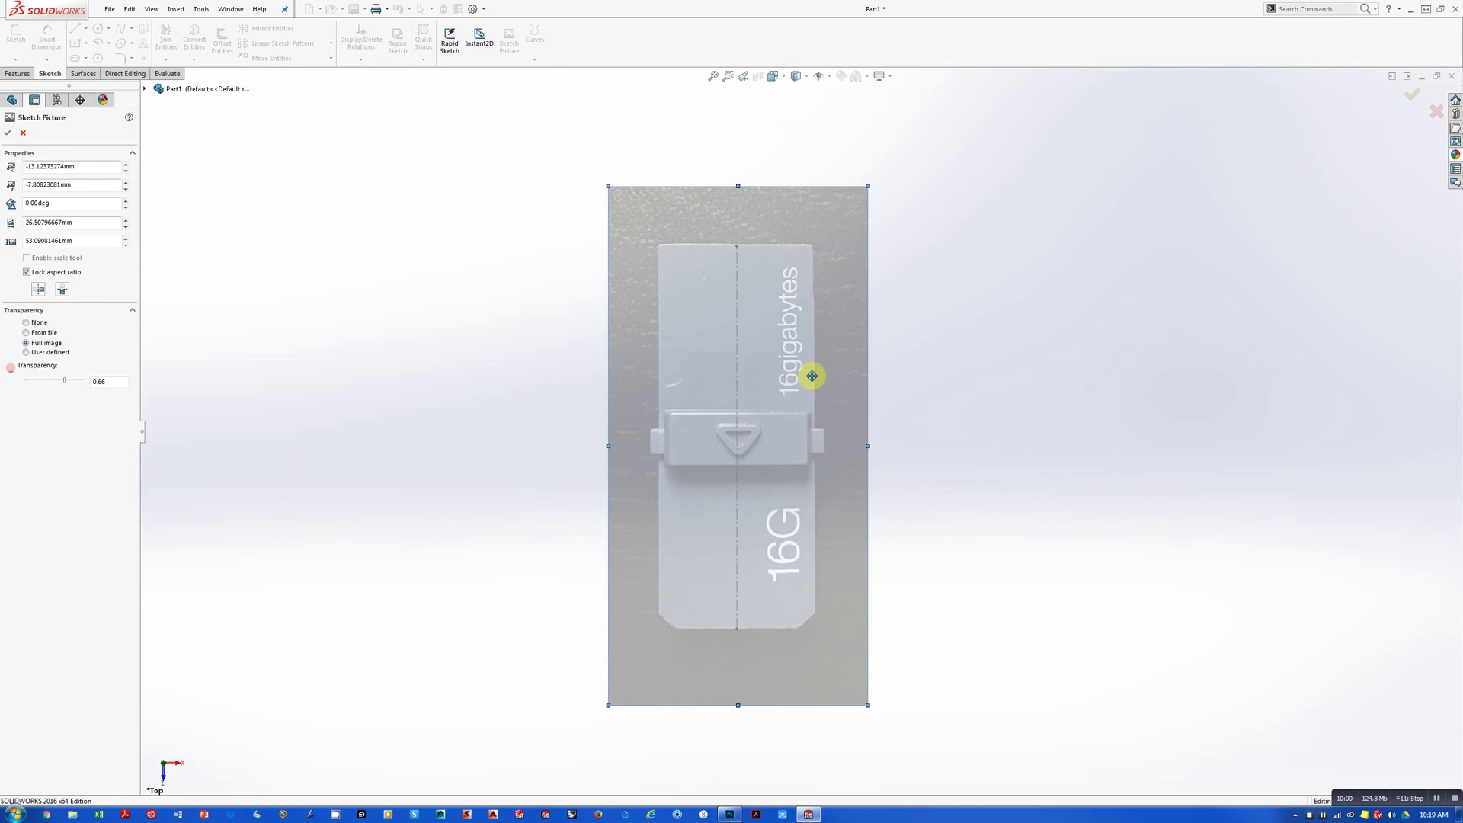
pyautogui.moveTo(869, 186); pyautogui.dragTo(841, 223)
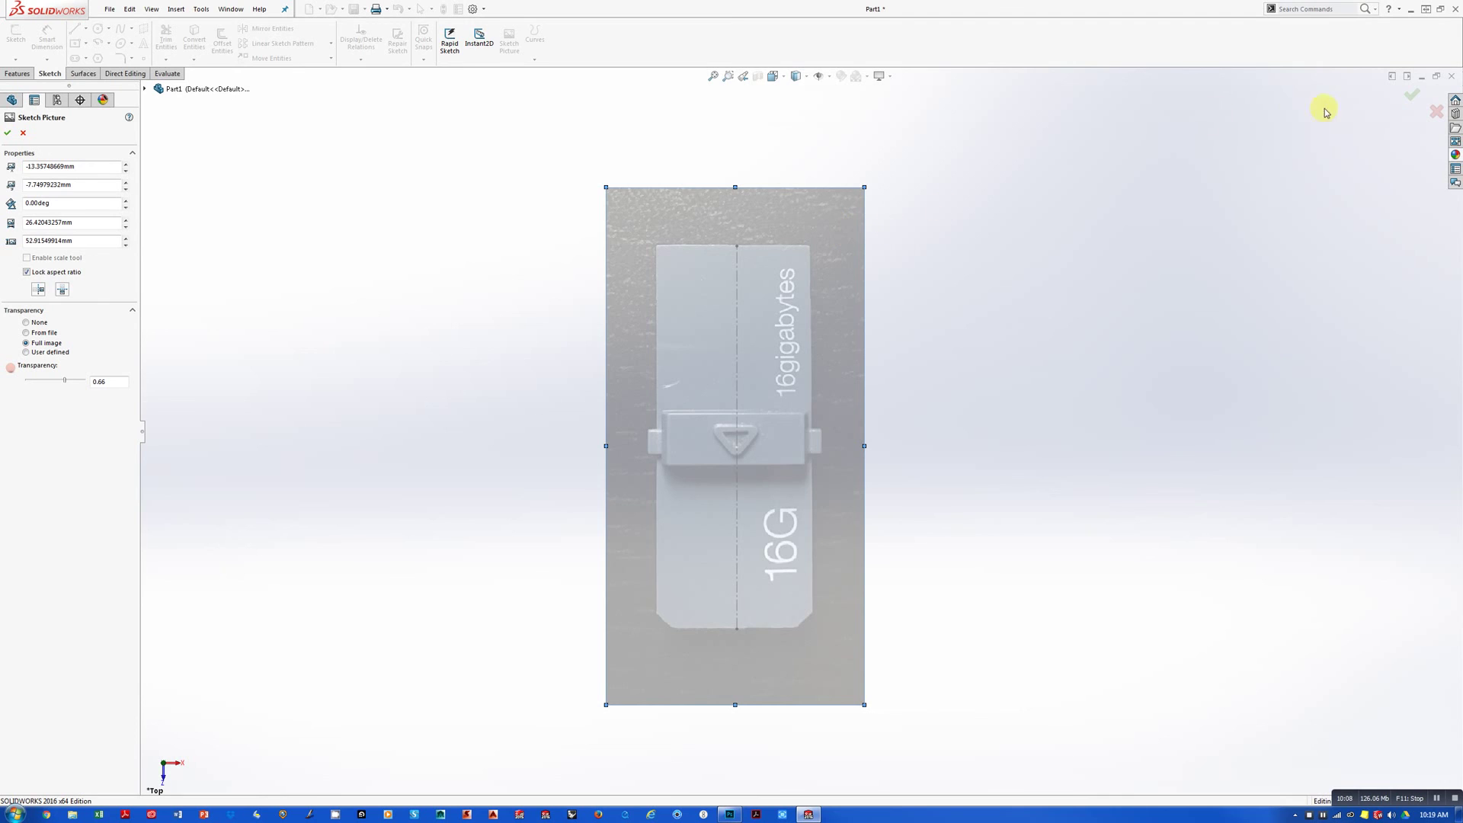
# Accept the picture's placement, collapse the topview sketch, and check the reference centerline's dimension against the insert
pyautogui.click(1411, 94)
pyautogui.click(1038, 195)
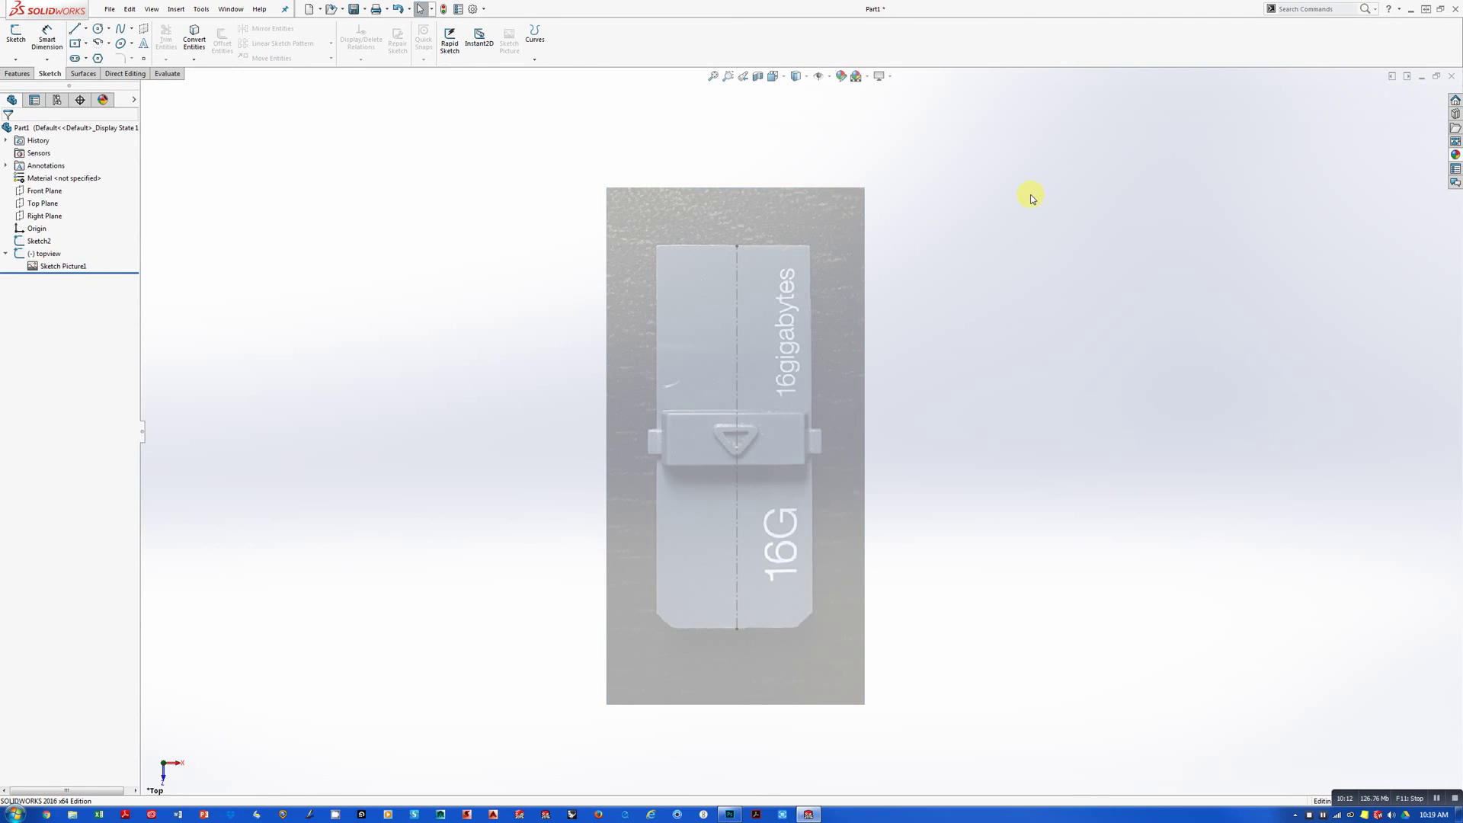
pyautogui.click(43, 252)
pyautogui.click(6, 253)
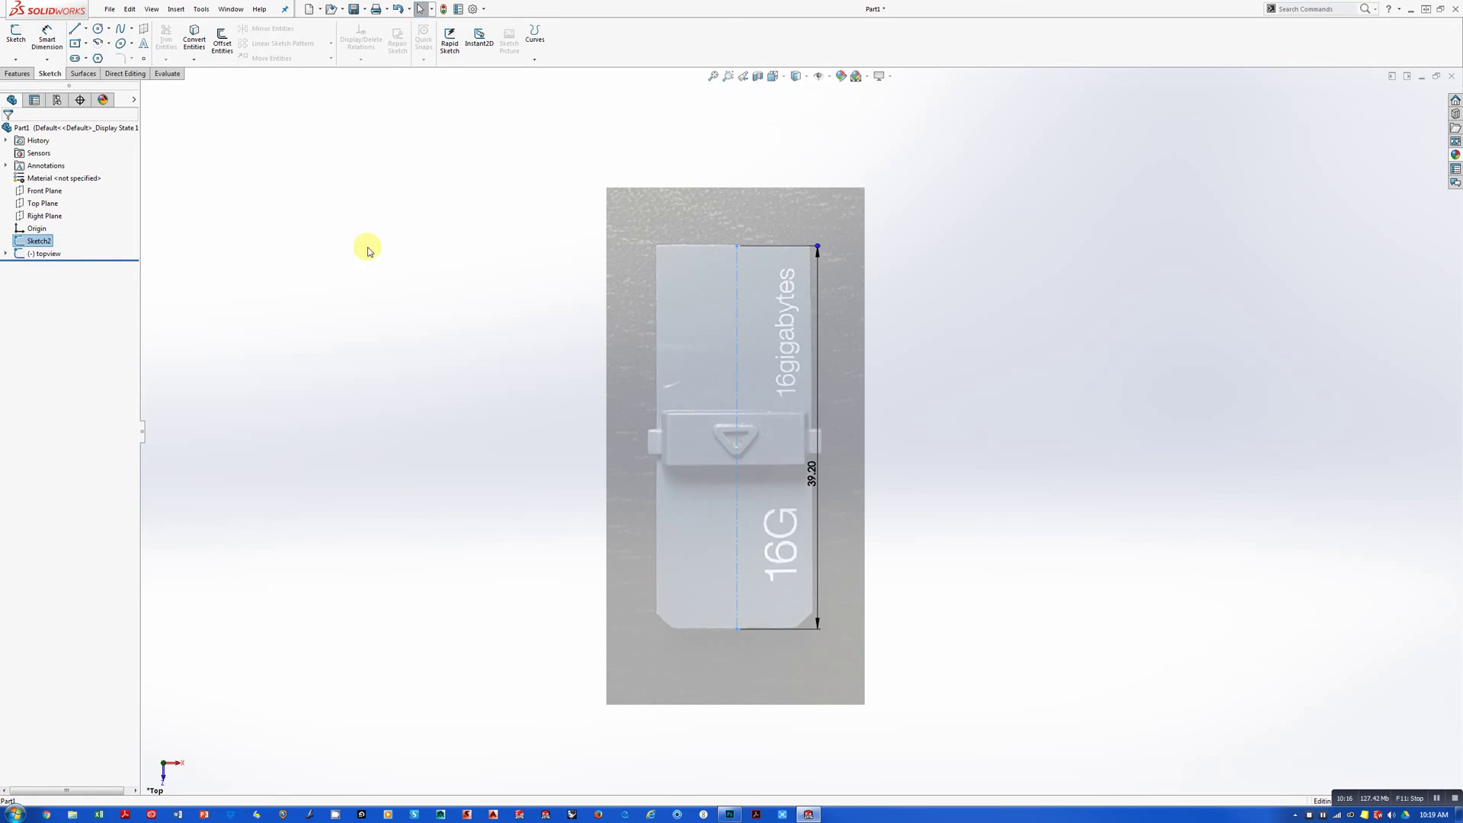
pyautogui.click(370, 245)
pyautogui.click(35, 241)
pyautogui.click(954, 327)
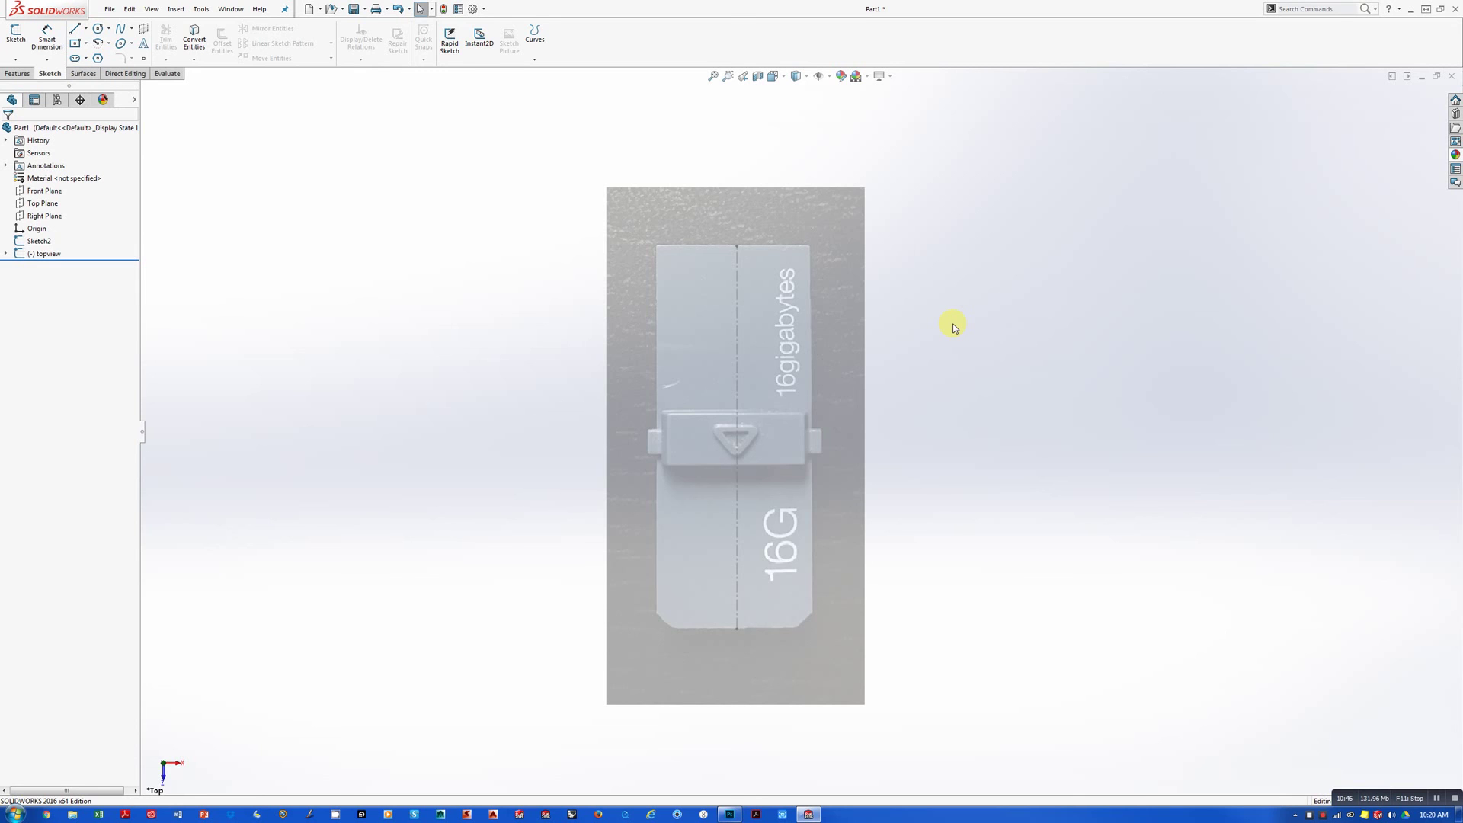
# Switch to Gmail in Chrome and open the image2.JPG attachment of the USB 2 email
pyautogui.click(46, 814)
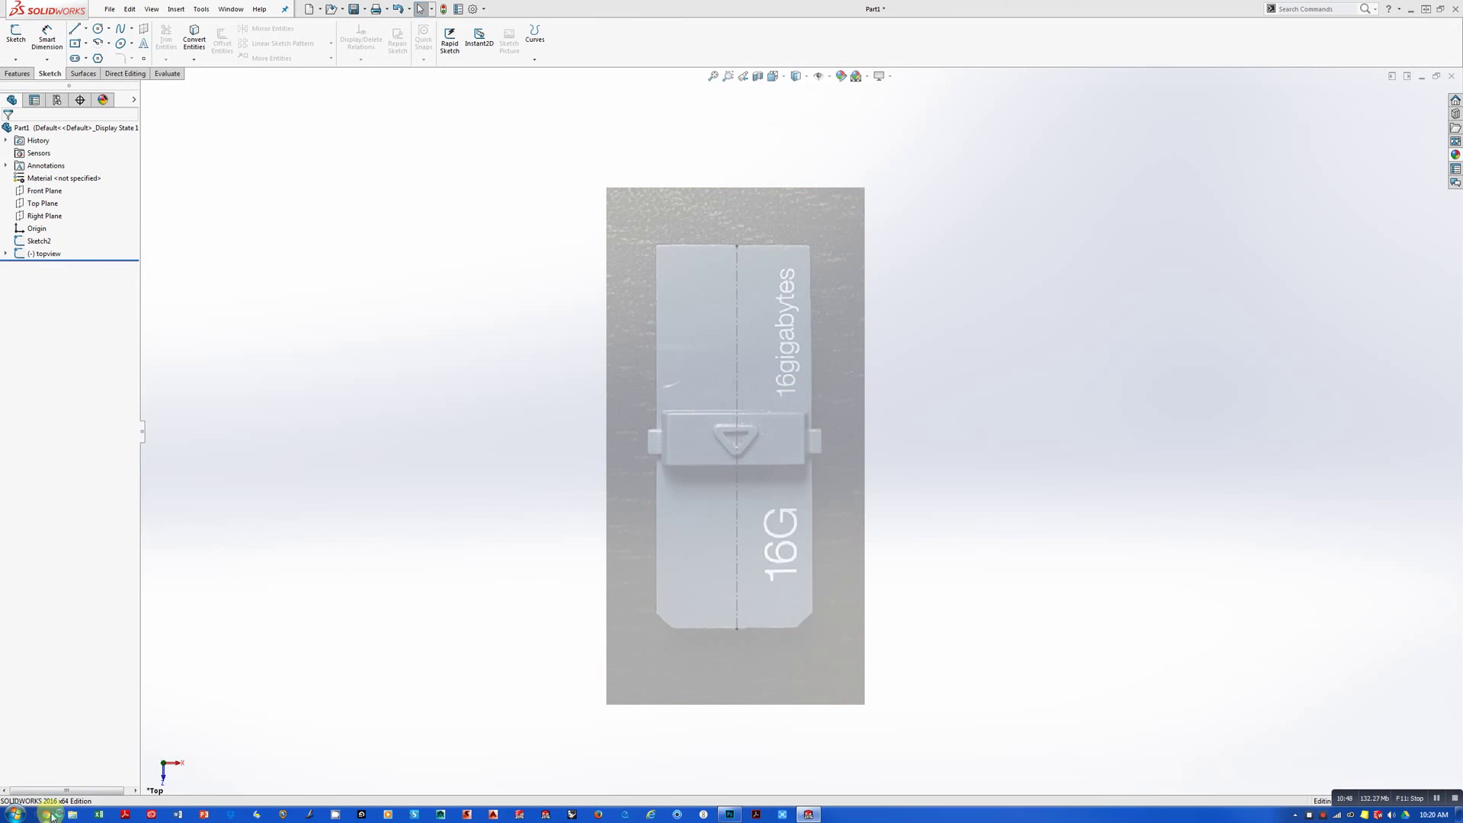
pyautogui.click(1199, 93)
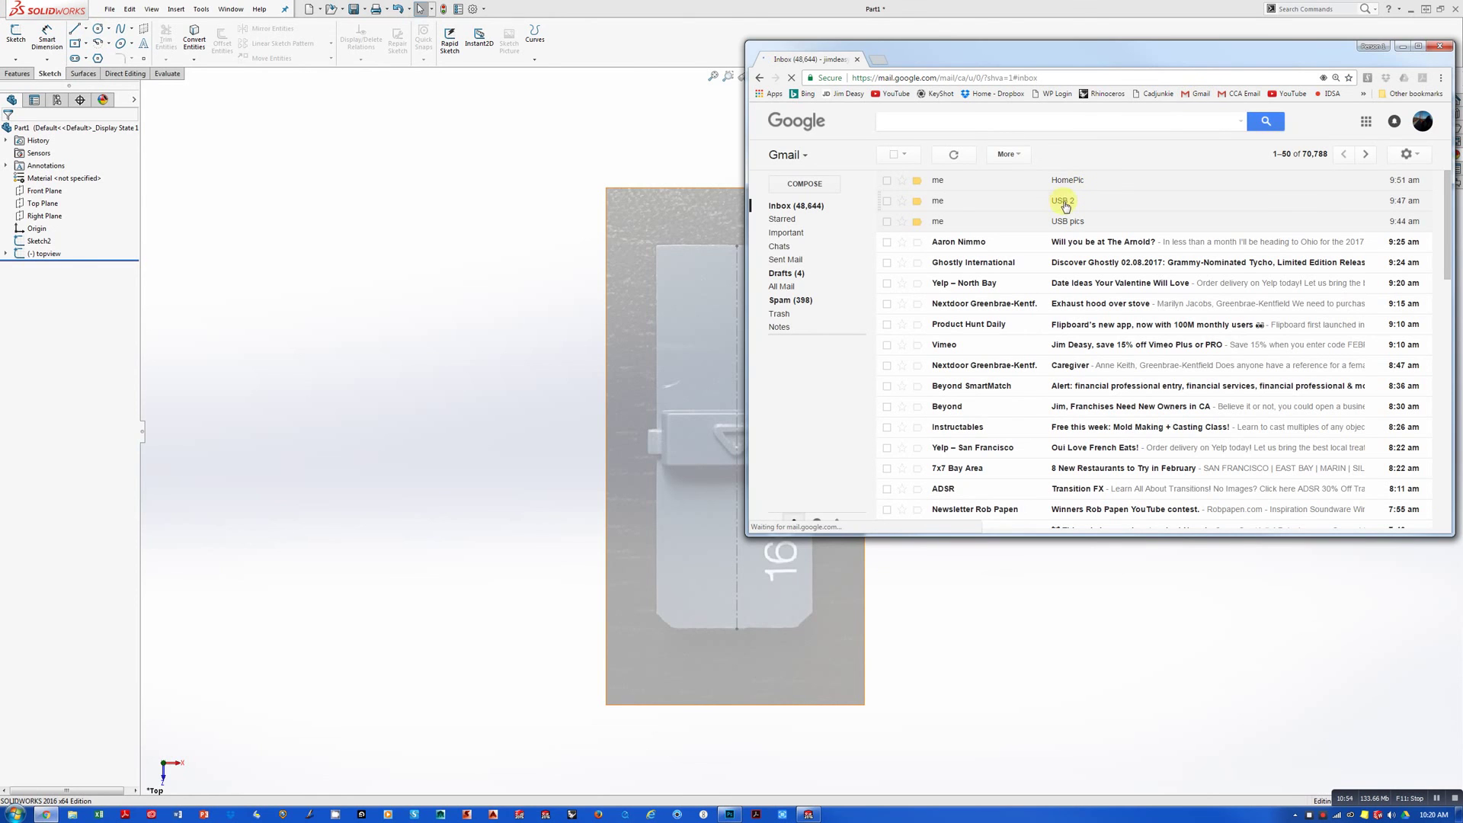
pyautogui.click(1064, 201)
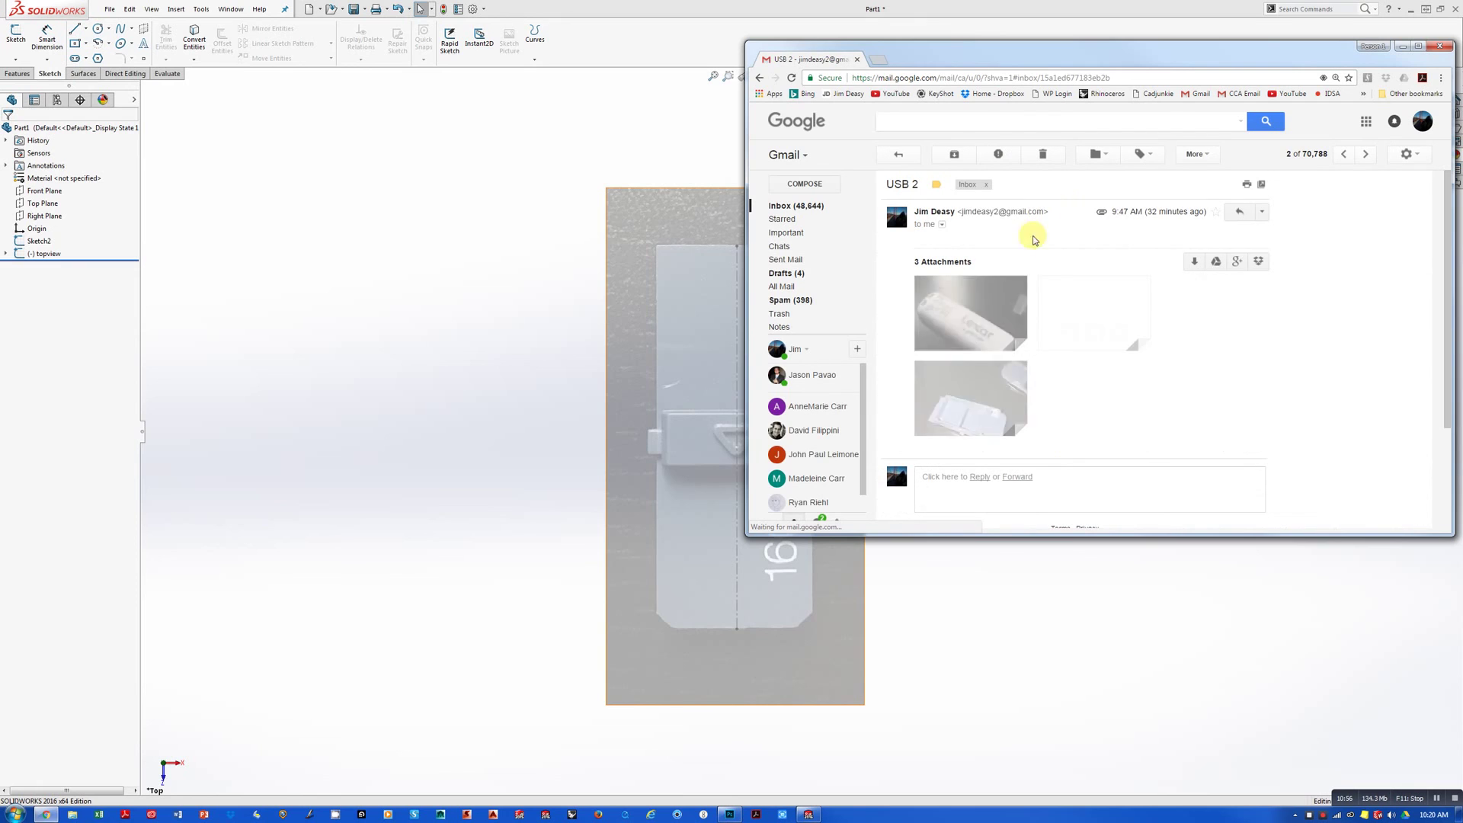
pyautogui.moveTo(1074, 307)
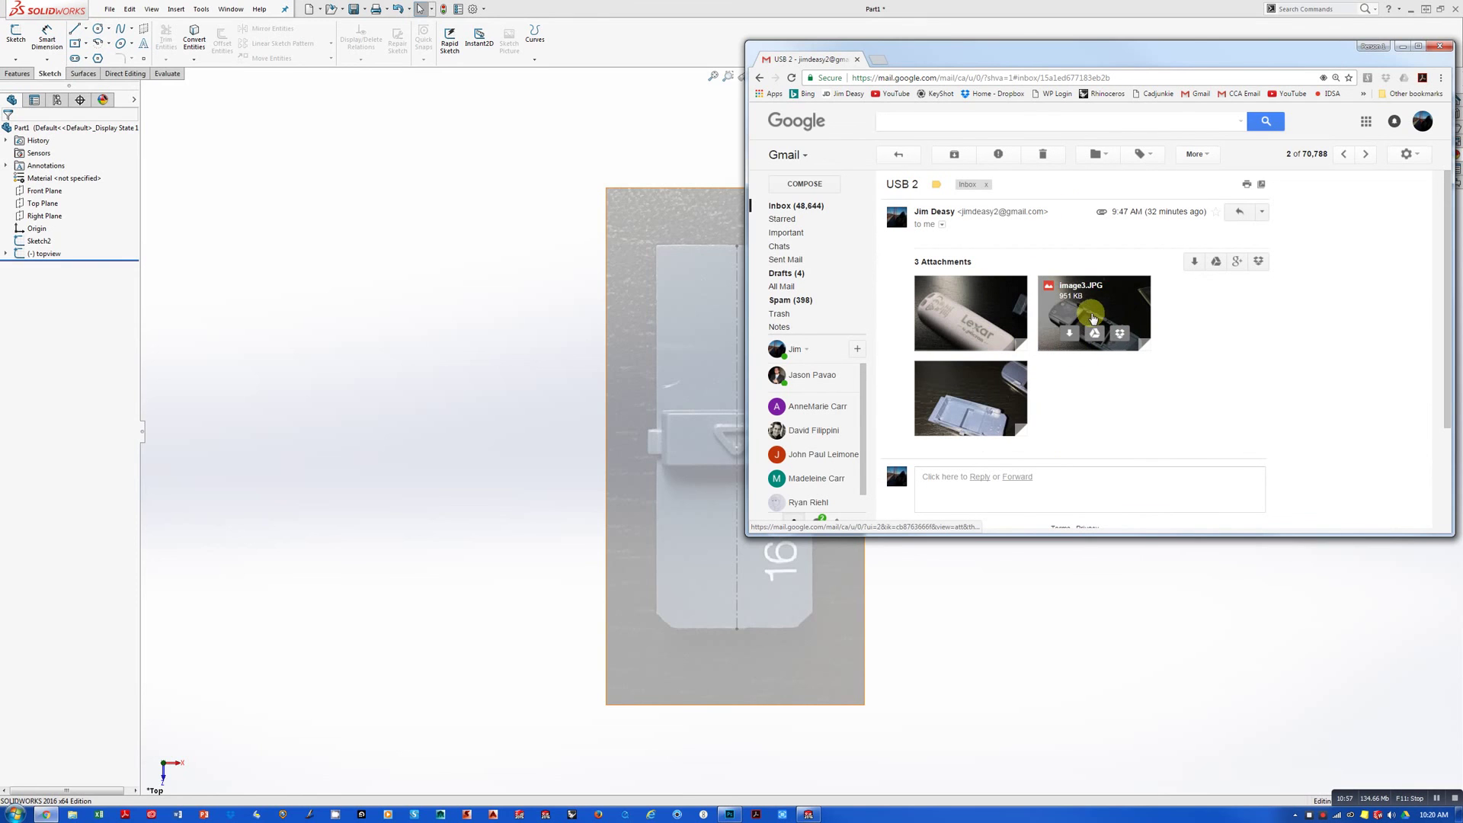
pyautogui.click(979, 387)
# Enlarge the image2.JPG photo to examine the insert's hollow underside, and return to the part in SOLIDWORKS
pyautogui.moveTo(1064, 61); pyautogui.dragTo(619, 82)
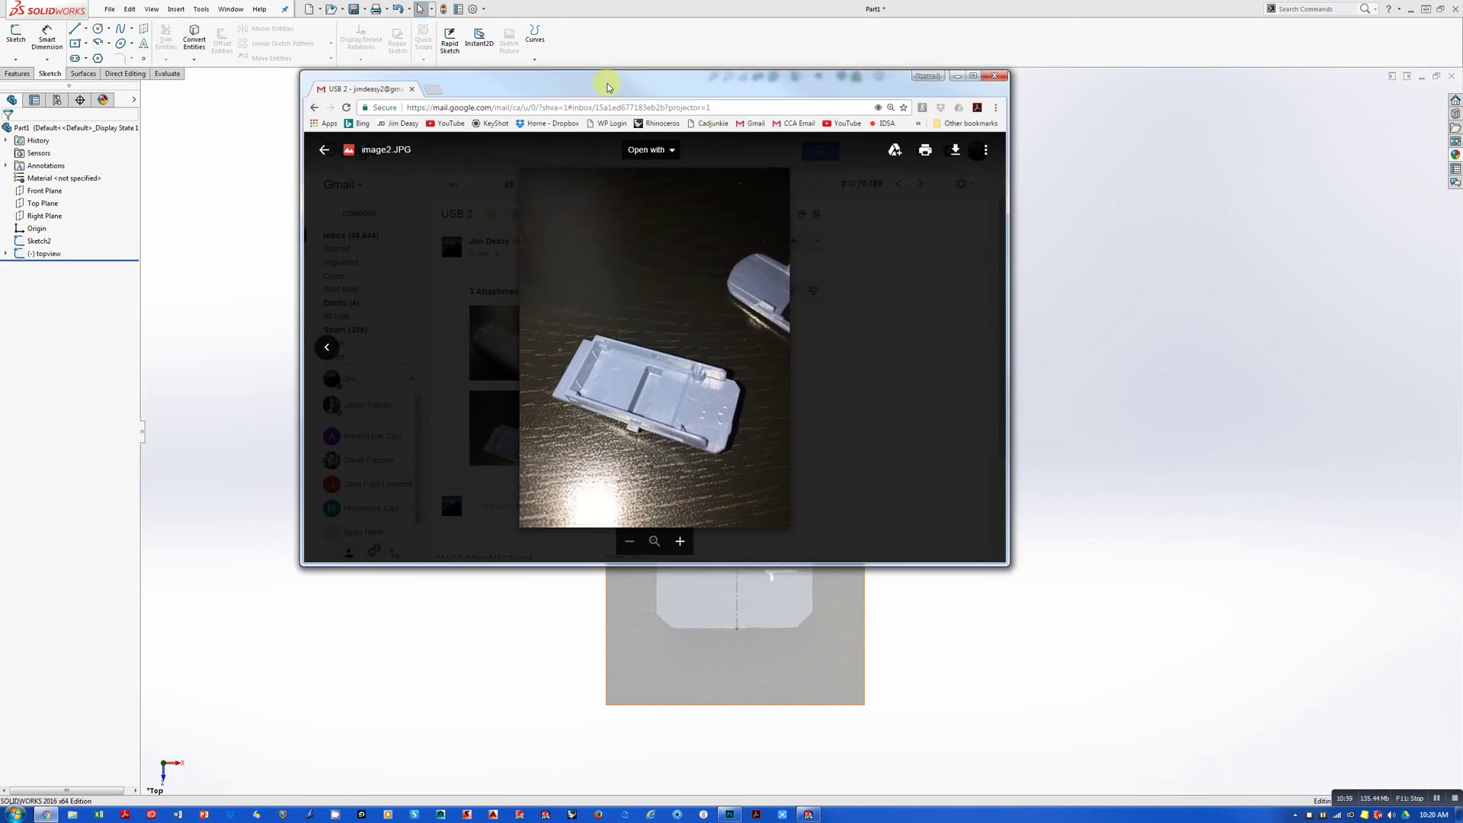
pyautogui.click(976, 67)
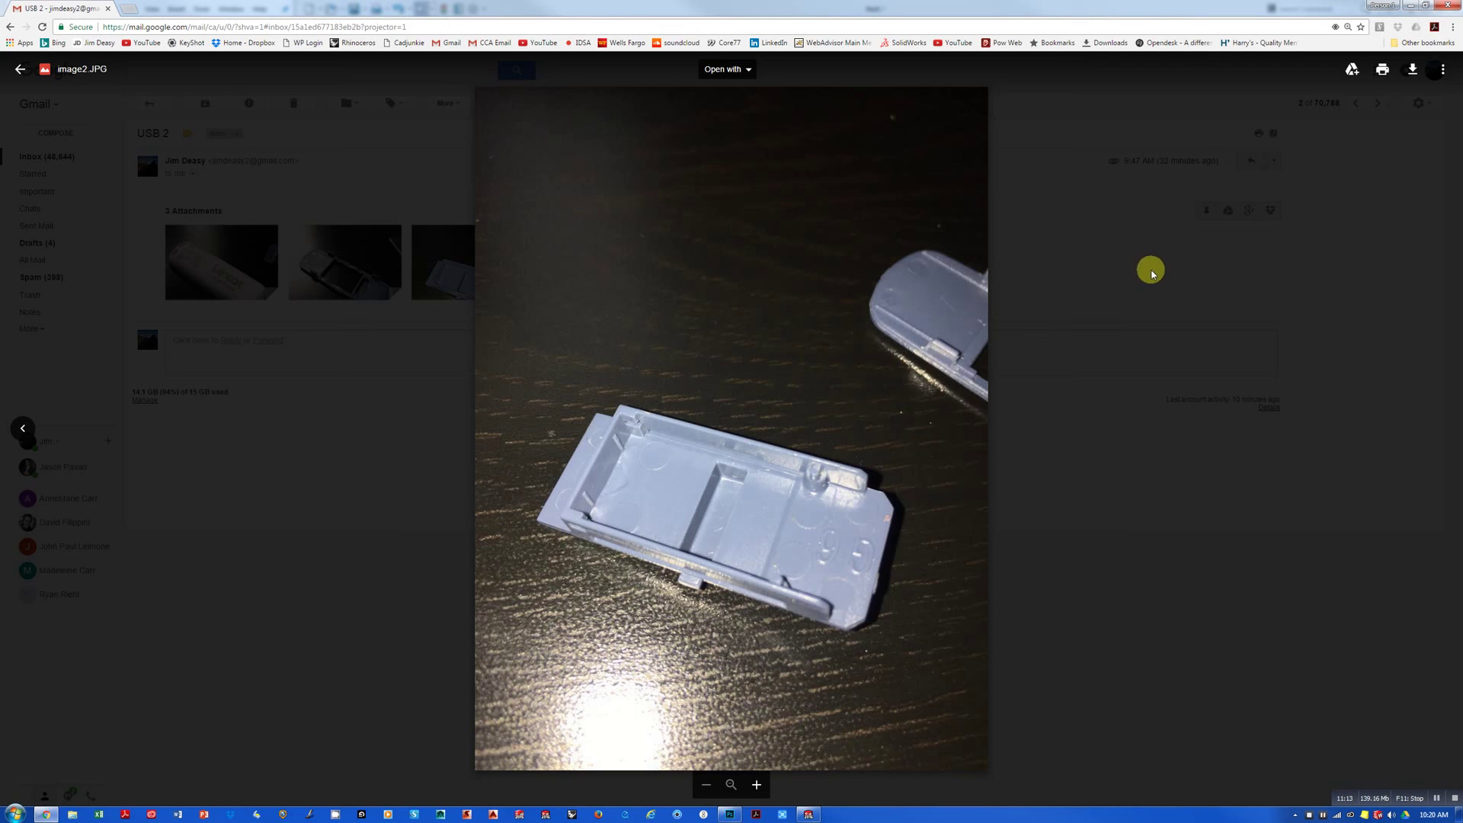
pyautogui.click(1250, 299)
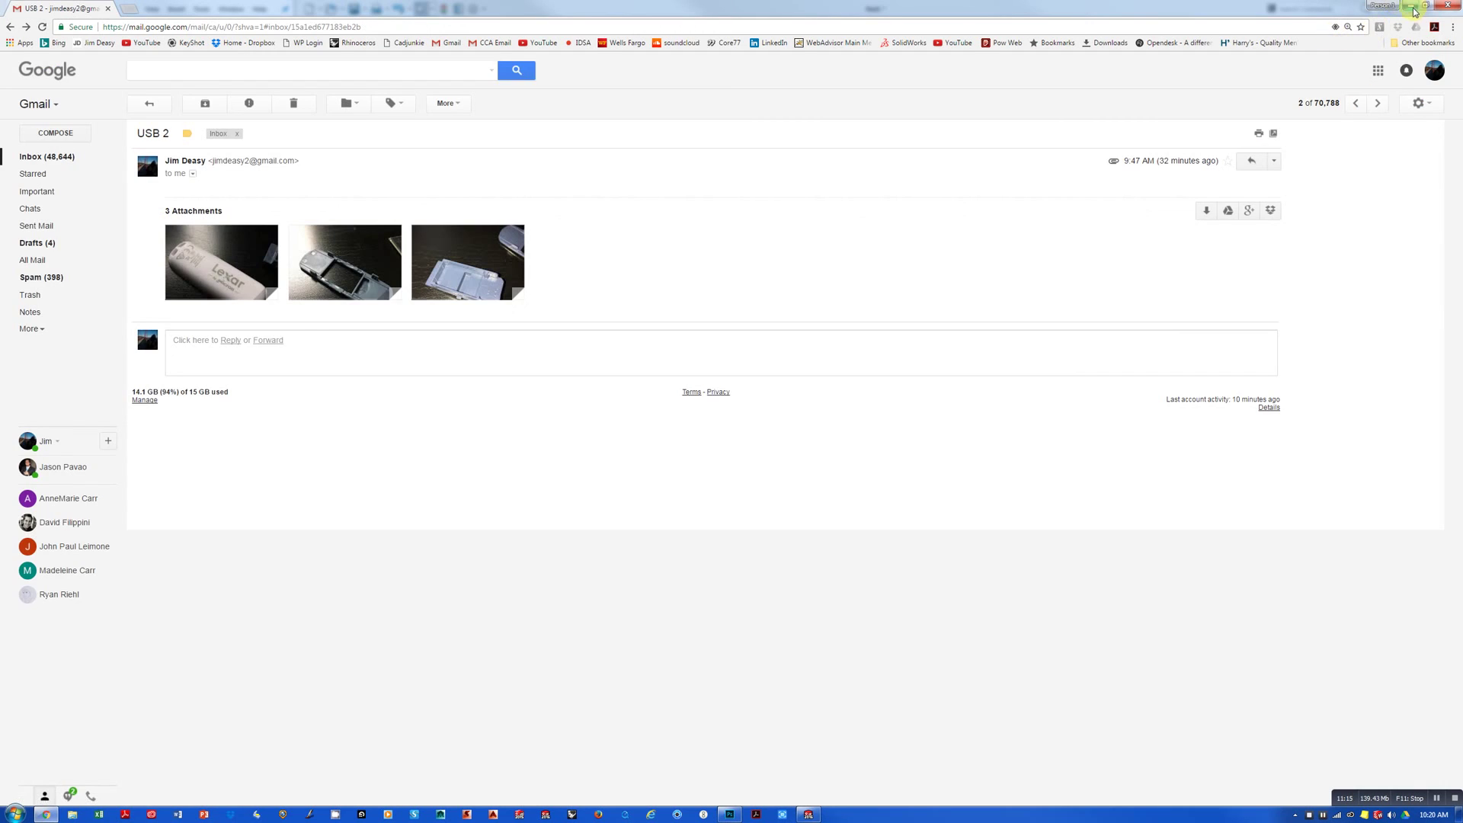
pyautogui.hotkey('alt', 'Tab')
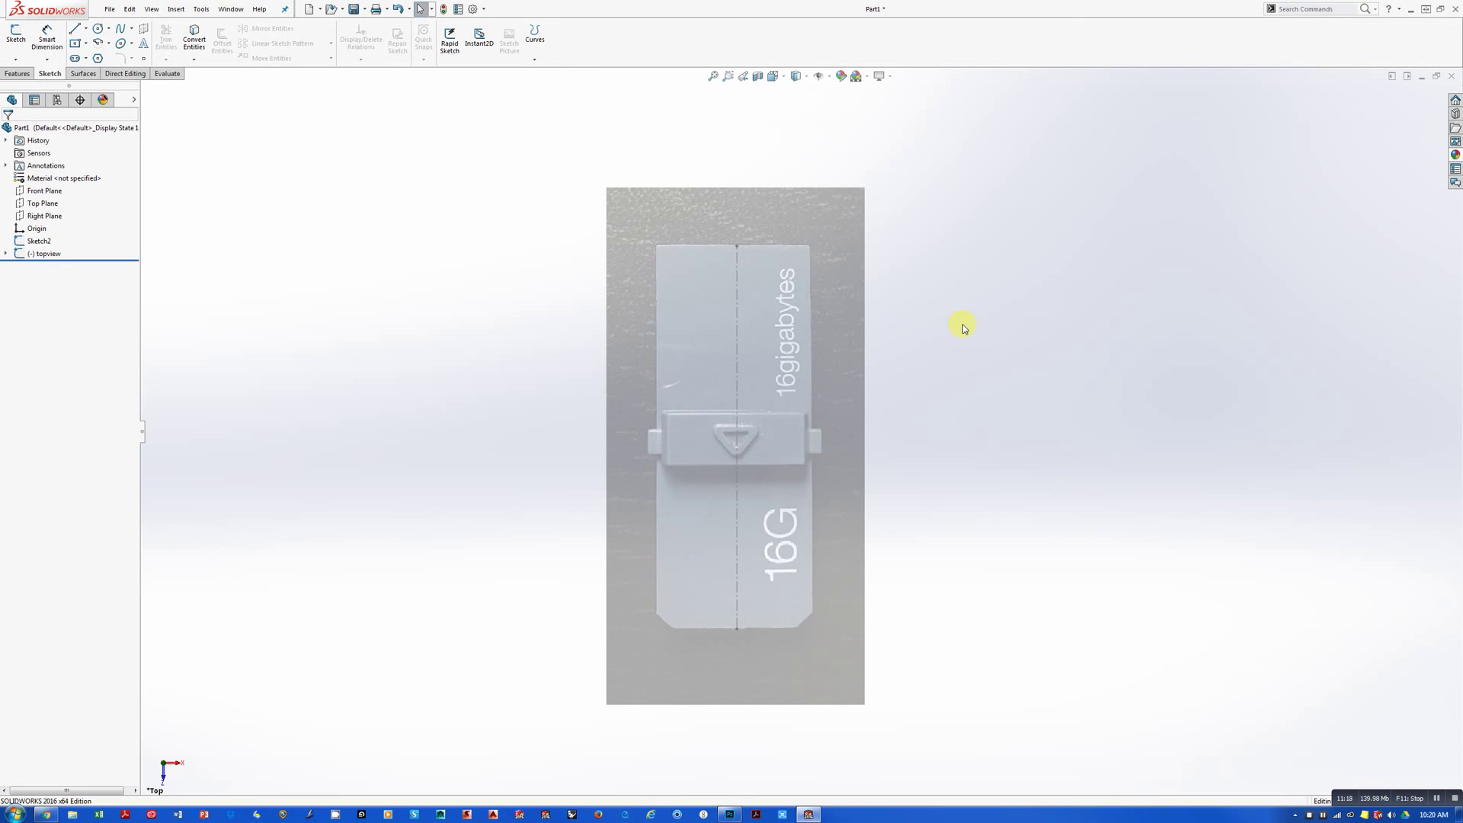